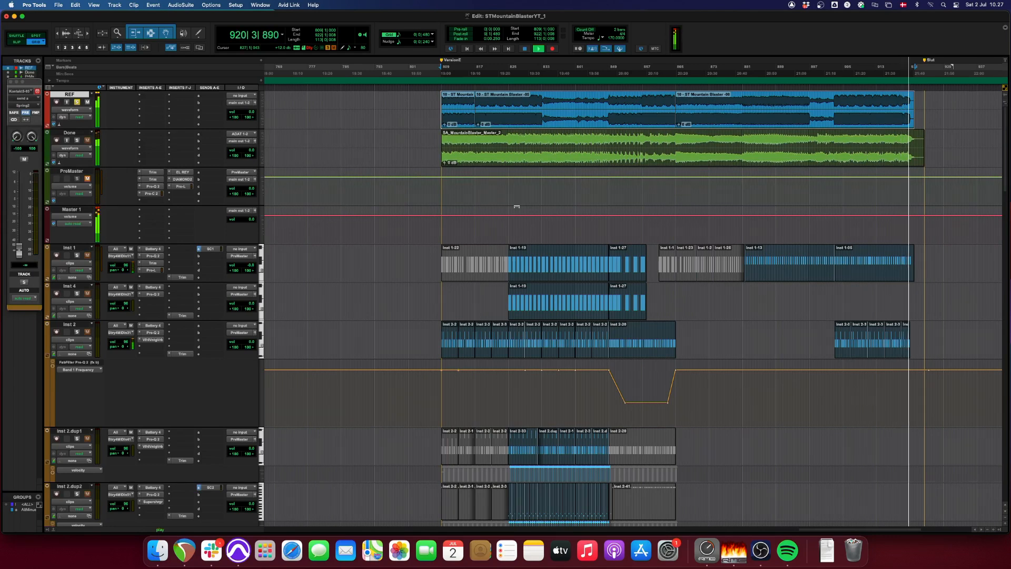
- Stop playback, select the SA_MountainBlaster_Master clip on the Done track and play it from bar 809
key(space)
click(499, 154)
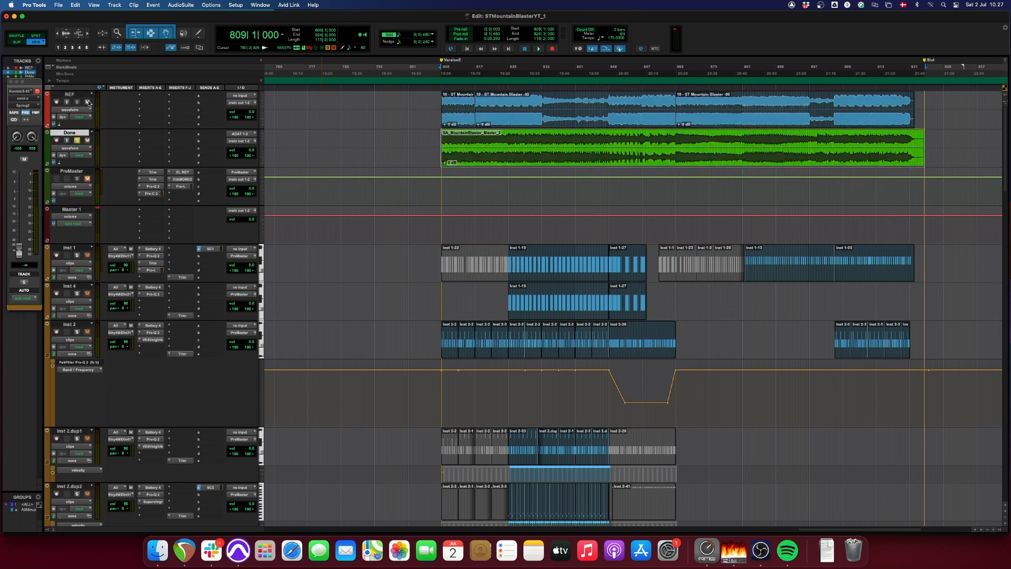
key(space)
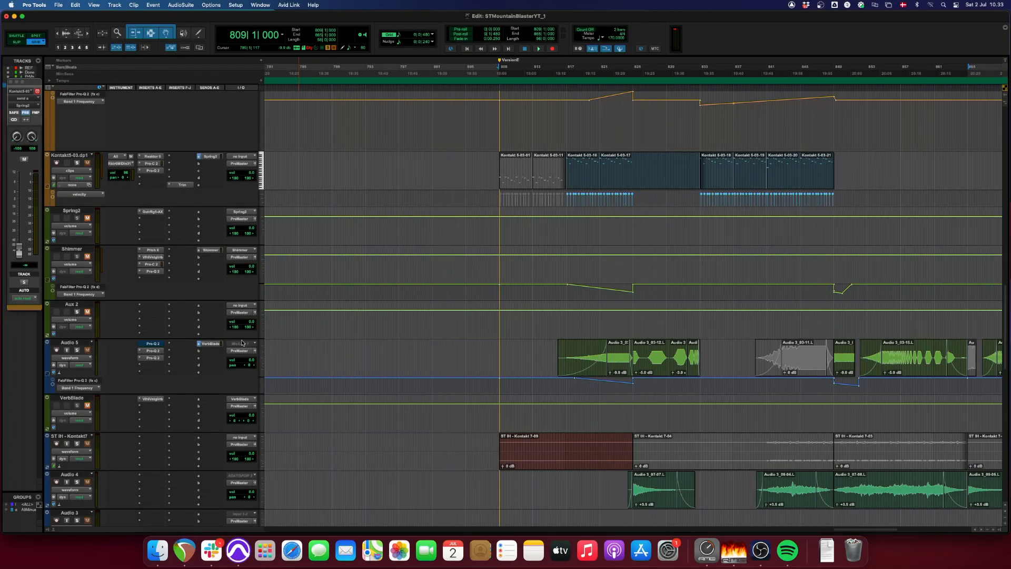
- Play the Inst 2 track from bar 809 and inspect its Battery 4 instrument and Pro-Q 2 equalizer
scroll(422, 311, up, 15)
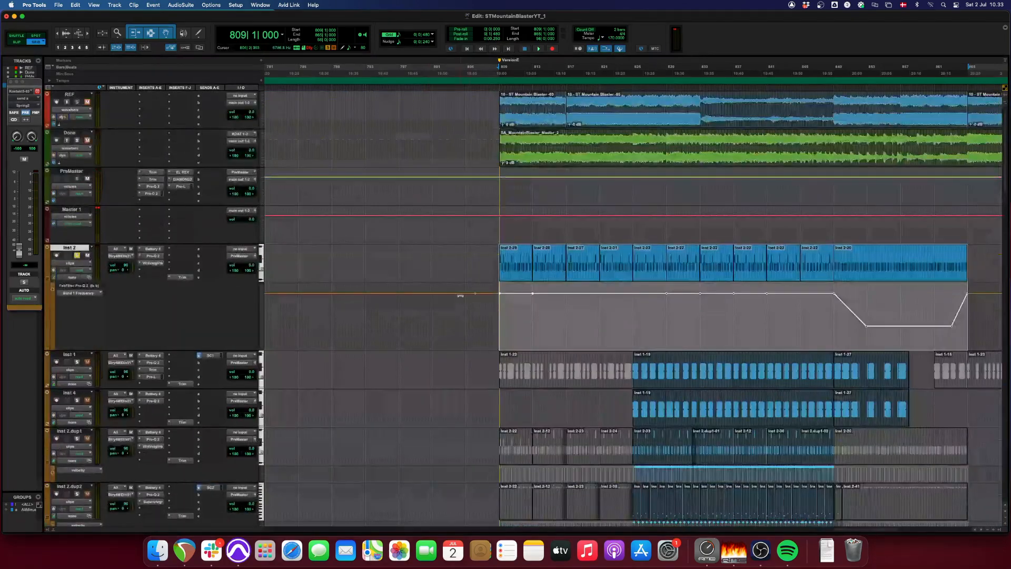
key(space)
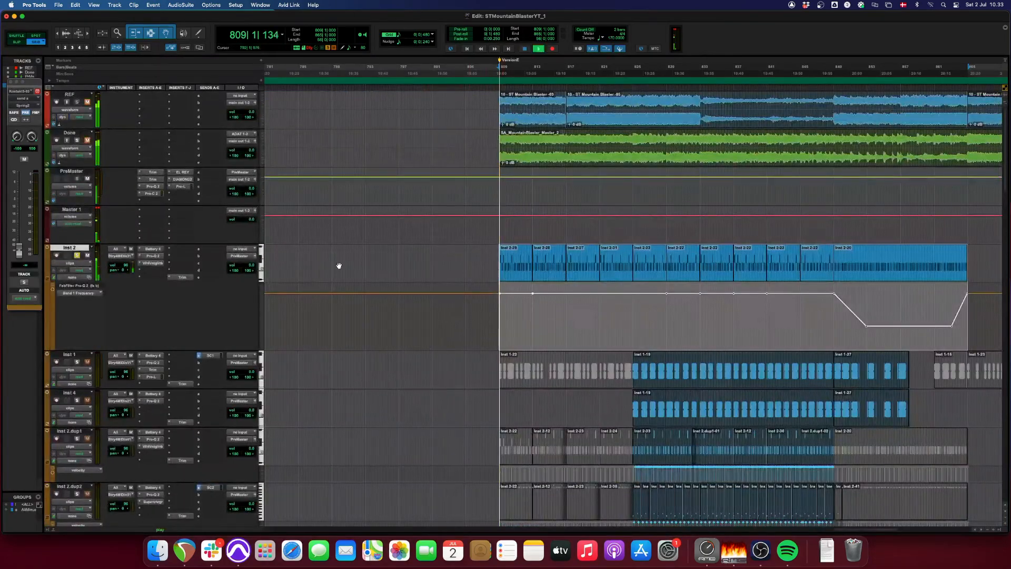
click(152, 249)
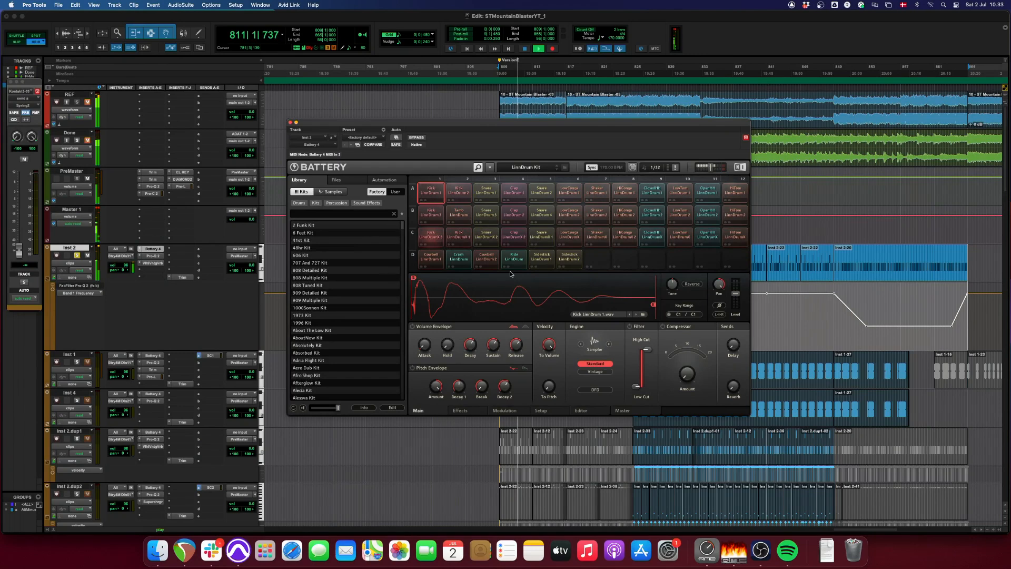
click(162, 257)
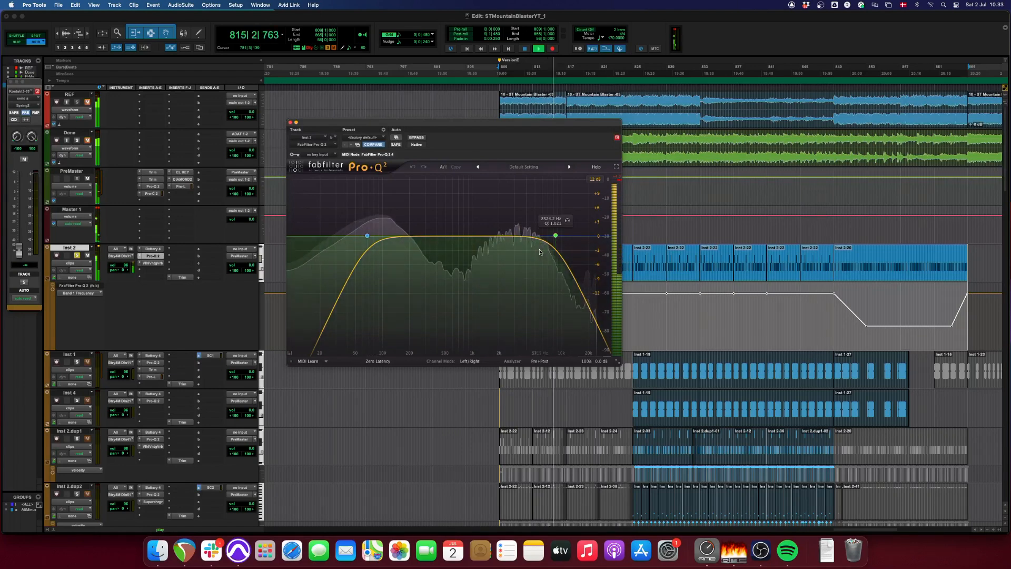
- Compare Inst 2 with its ValhallaVintageVerb bypassed and active, close the reverb and stop playback
click(152, 263)
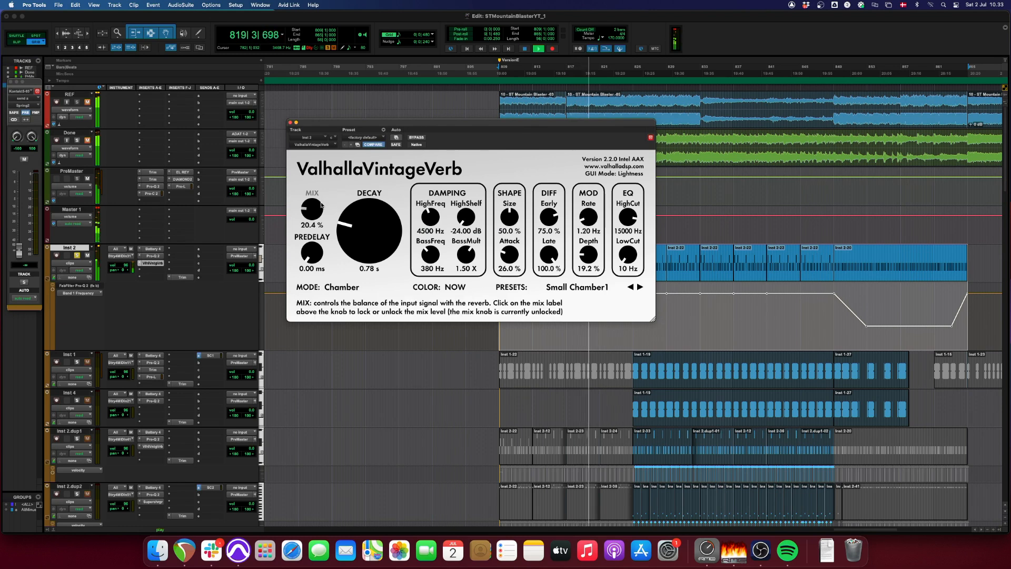
click(416, 138)
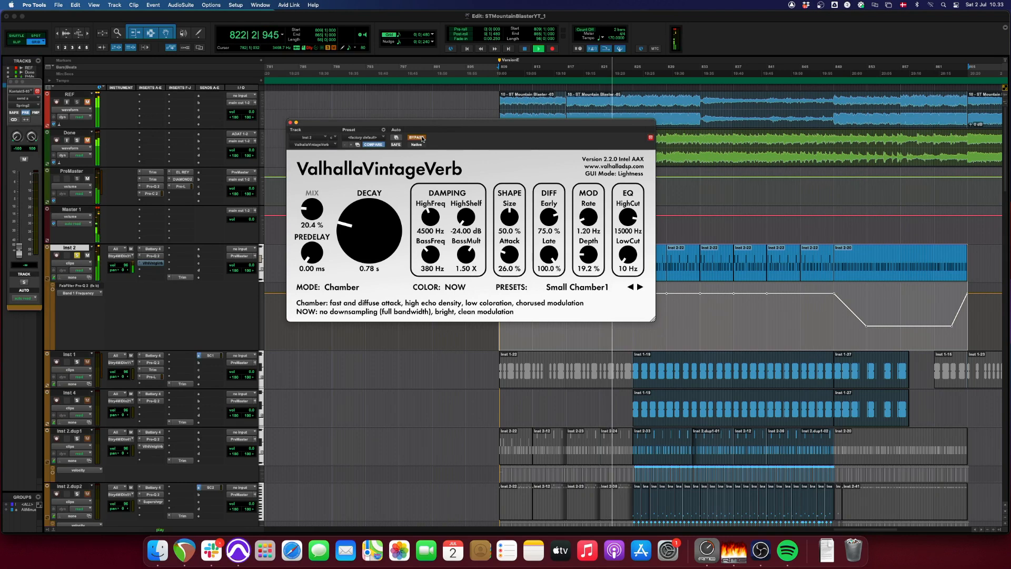
click(421, 138)
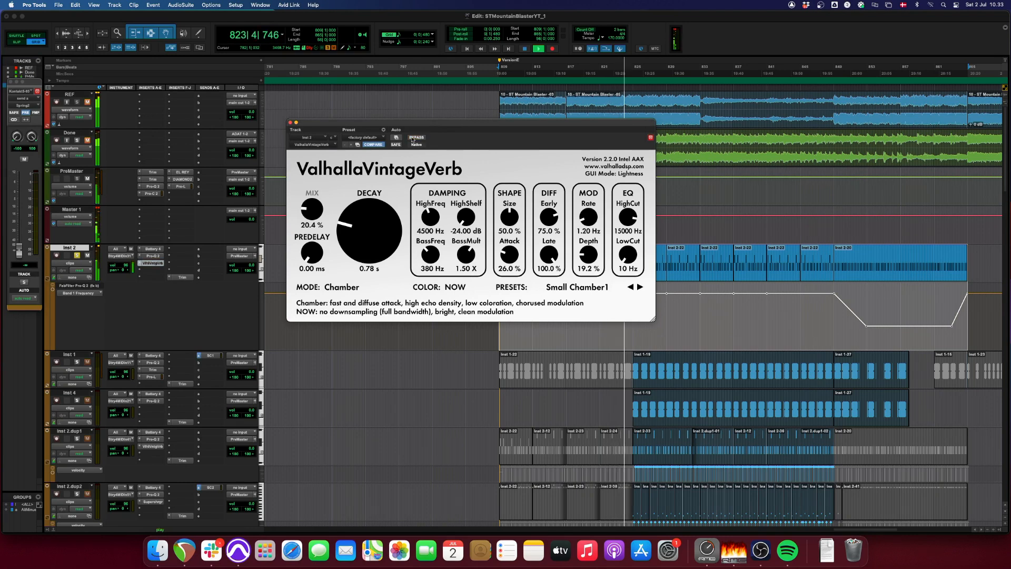
click(290, 123)
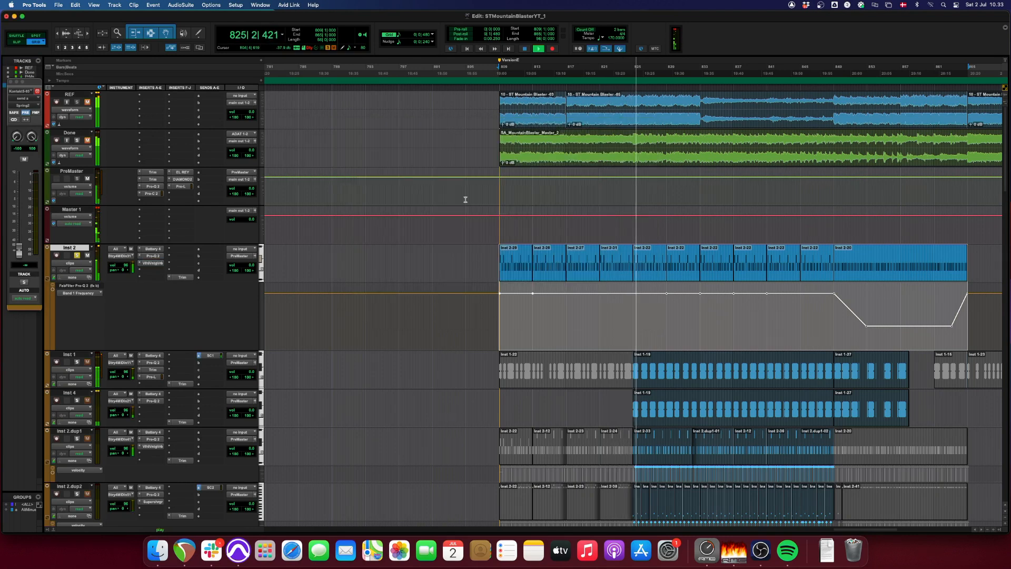
key(space)
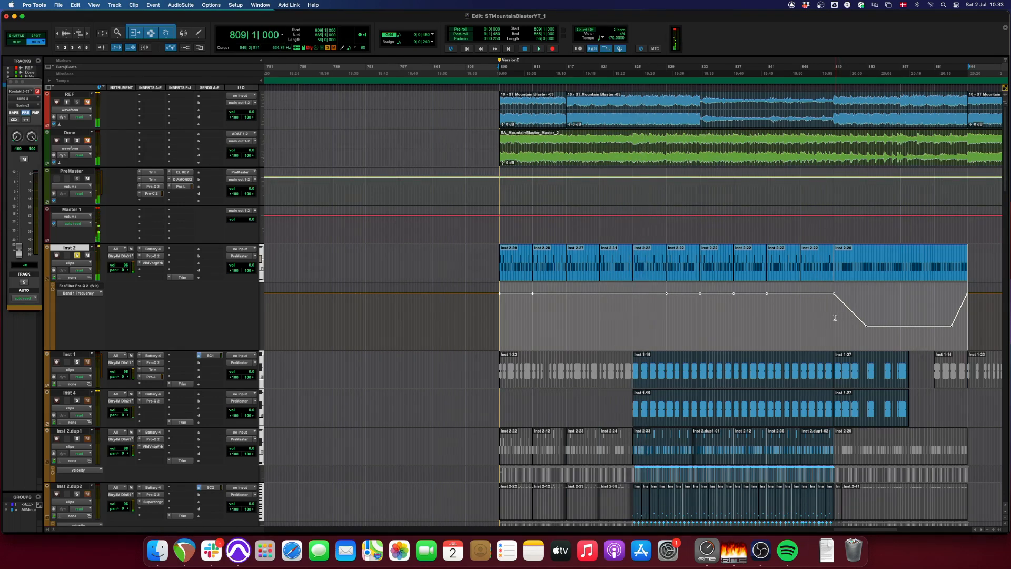
- Play Inst 2 from bar 849 with its Pro-Q 2 open to examine the Band 1 Frequency automation sweep
click(835, 318)
click(152, 256)
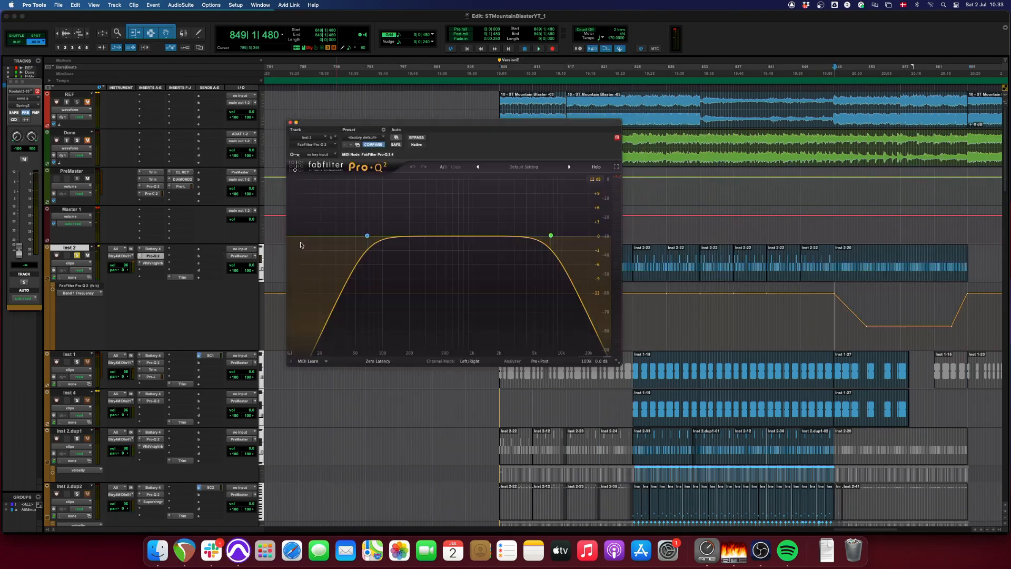
key(space)
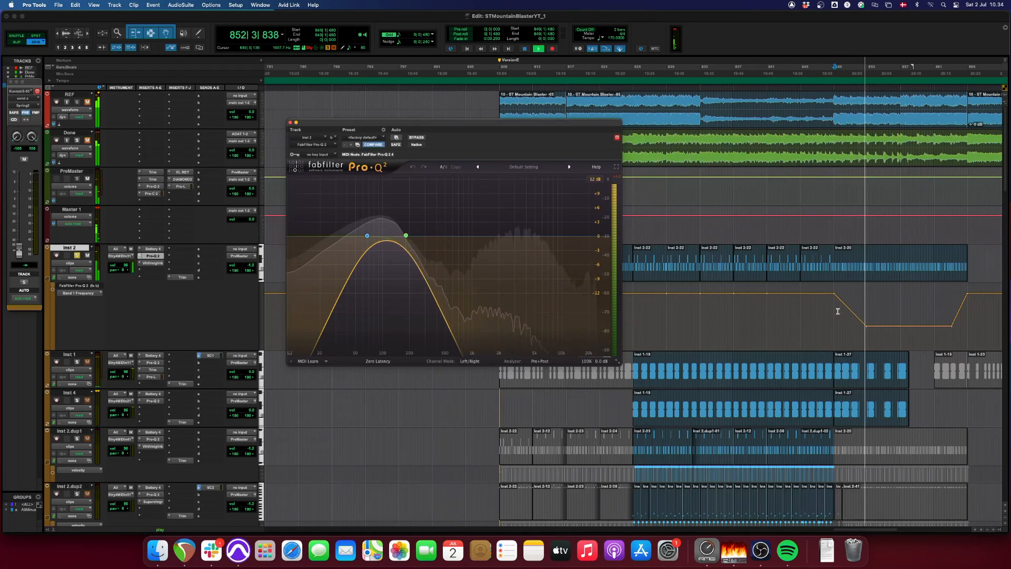
key(space)
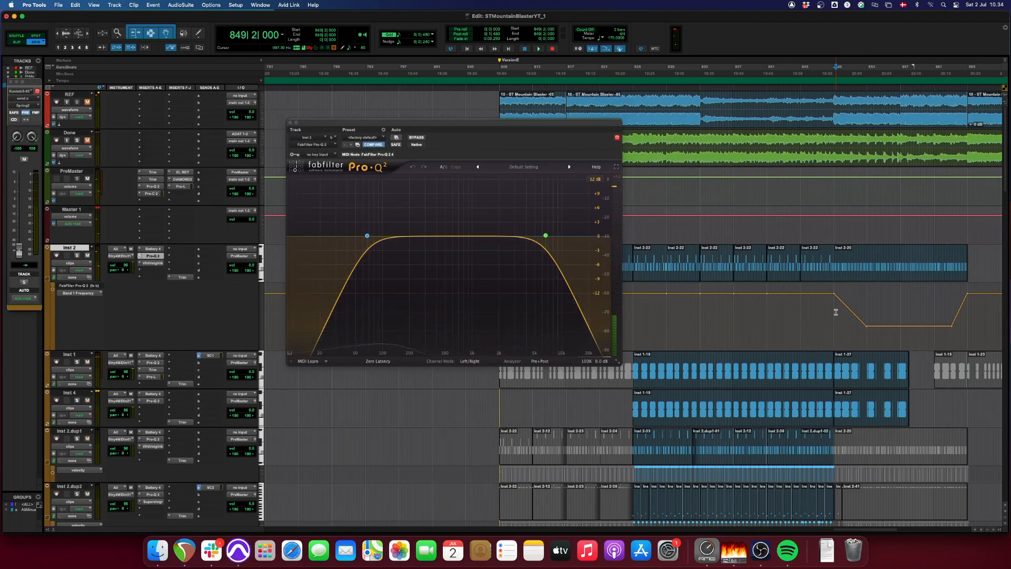
key(space)
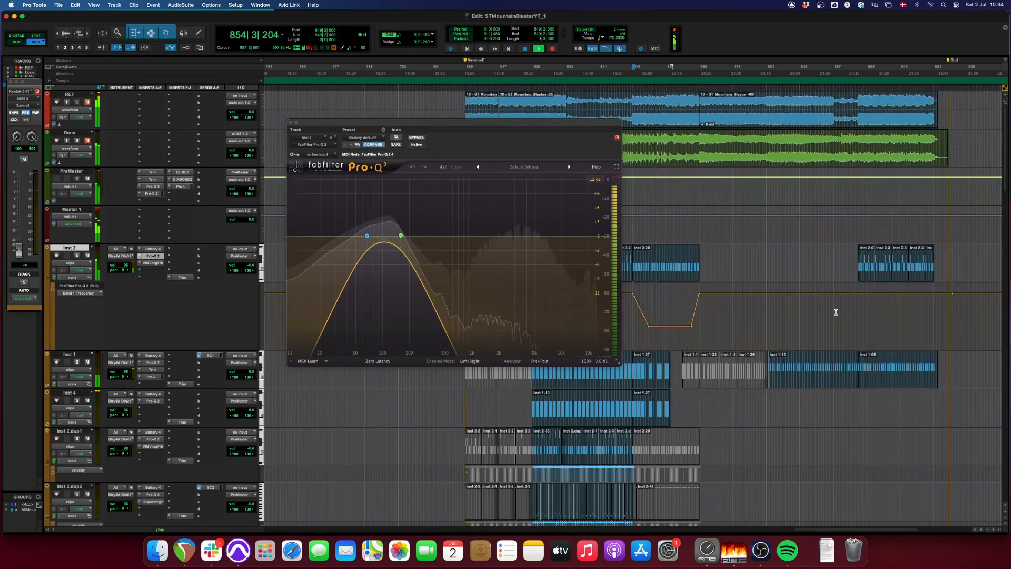
key(space)
- Audition the Inst 2 clip at bar 903 and close the Pro-Q 2 window
click(866, 270)
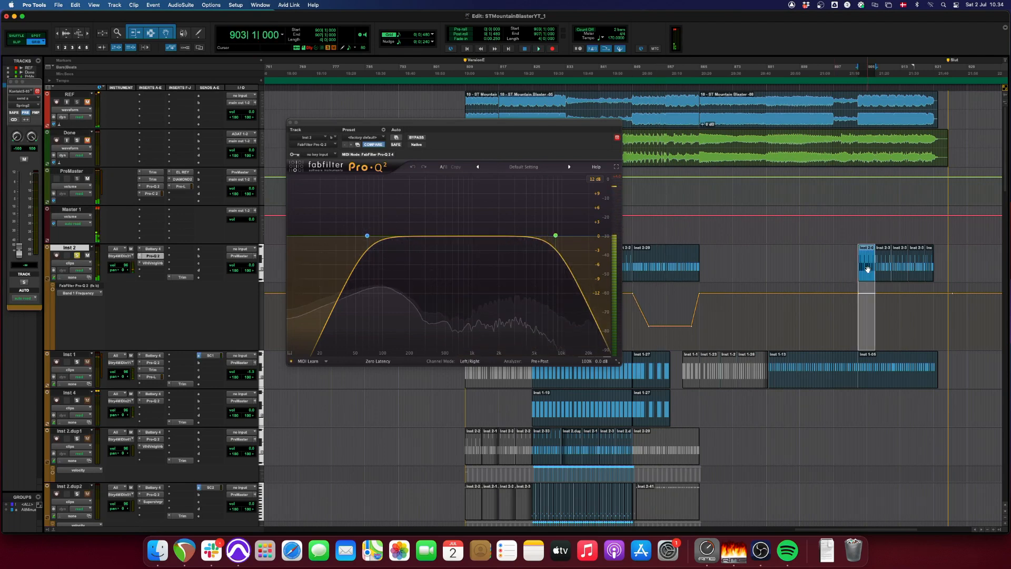
key(space)
key(space)
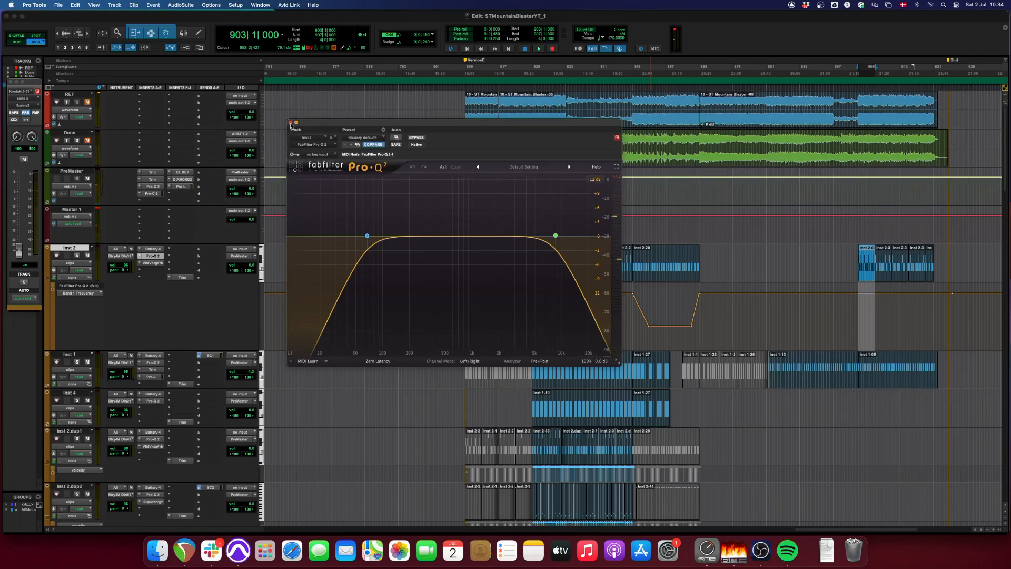
click(291, 122)
- Play the Inst 1 clip at bar 825 and inspect the kit loaded in its Battery 4 instrument
click(563, 380)
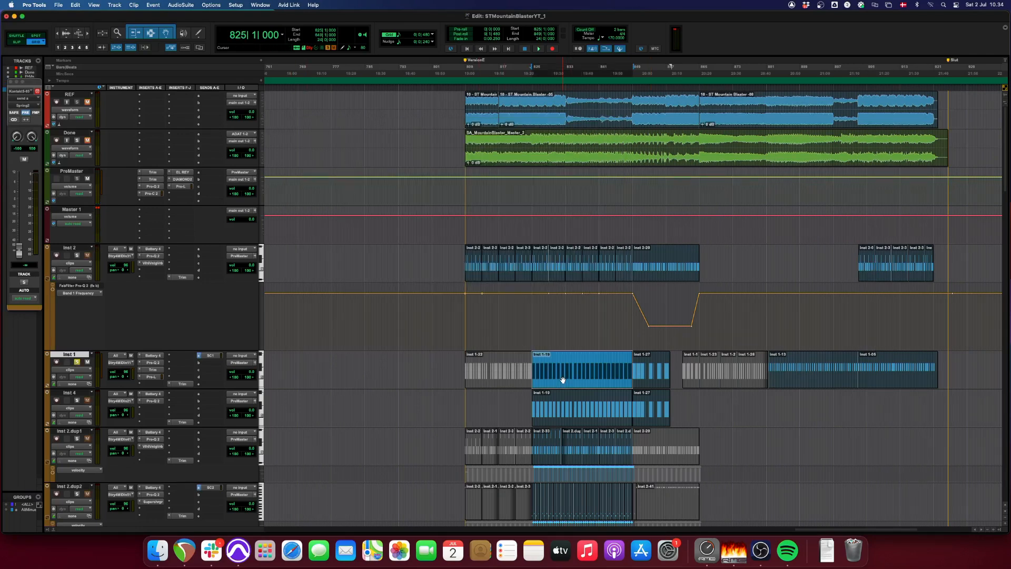
click(153, 355)
key(space)
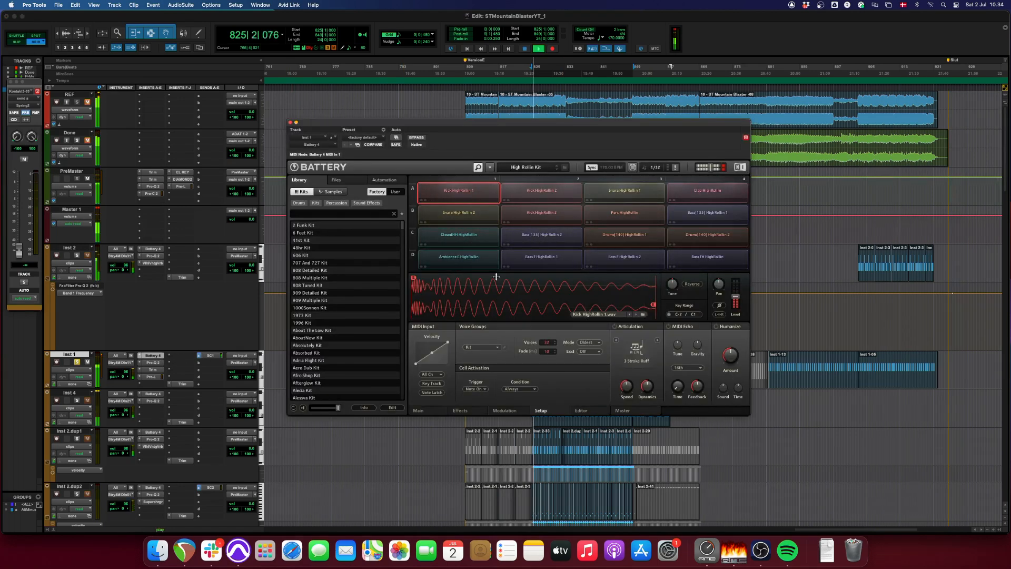
click(291, 122)
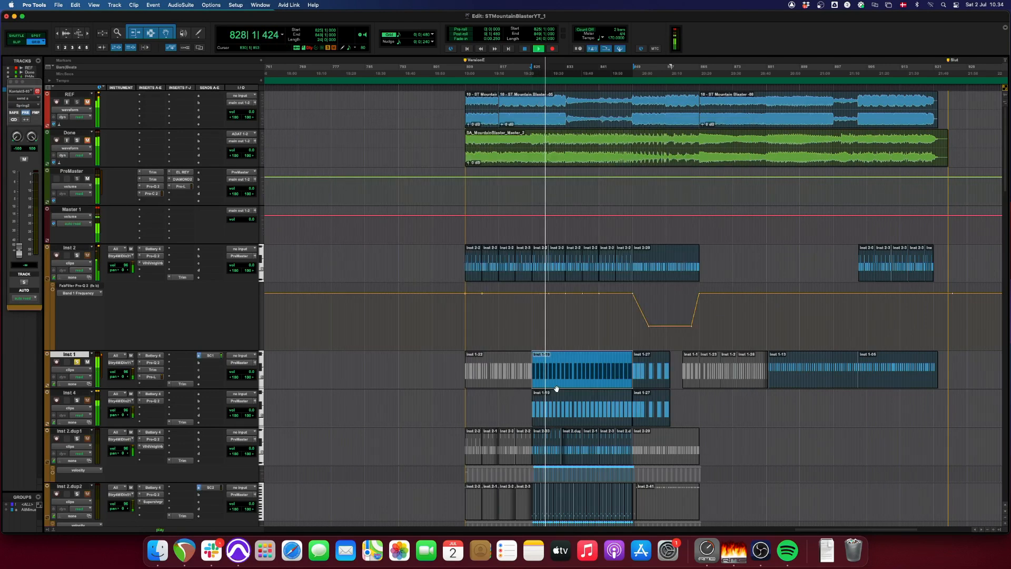
- Examine the Pro-Q 2 equalizer and Pro-L limiter on Inst 1 during playback
click(152, 362)
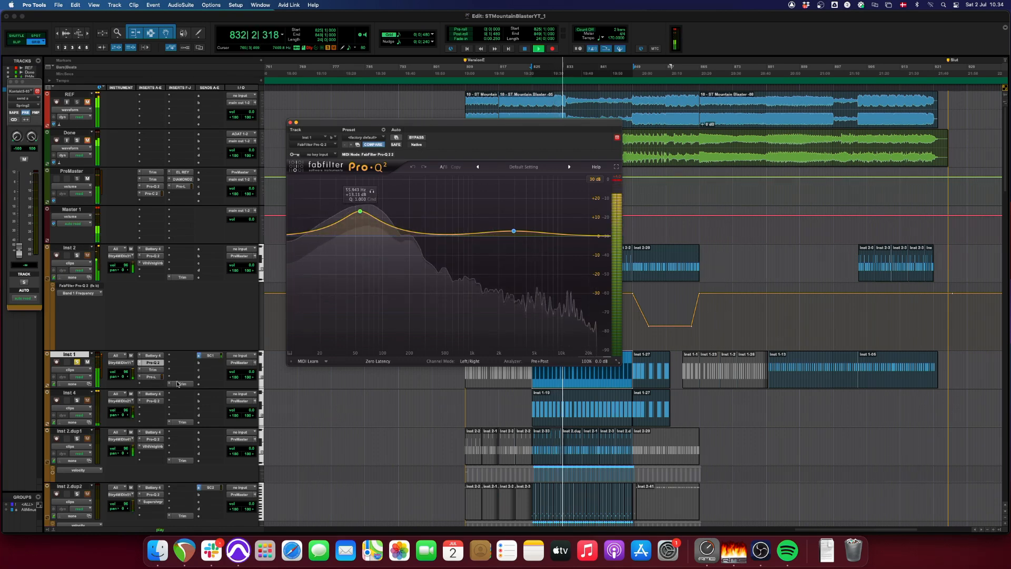
click(153, 378)
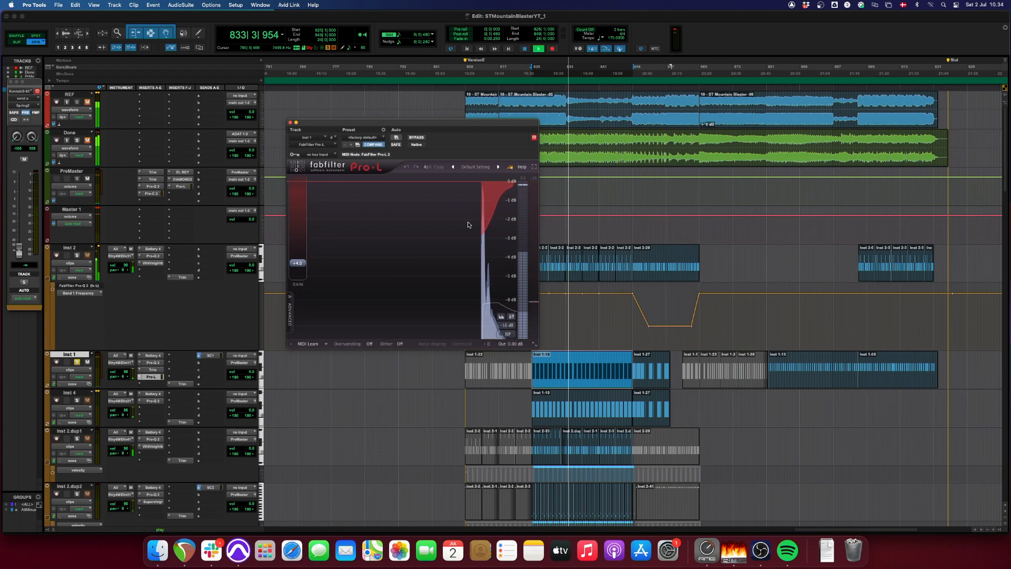
click(290, 122)
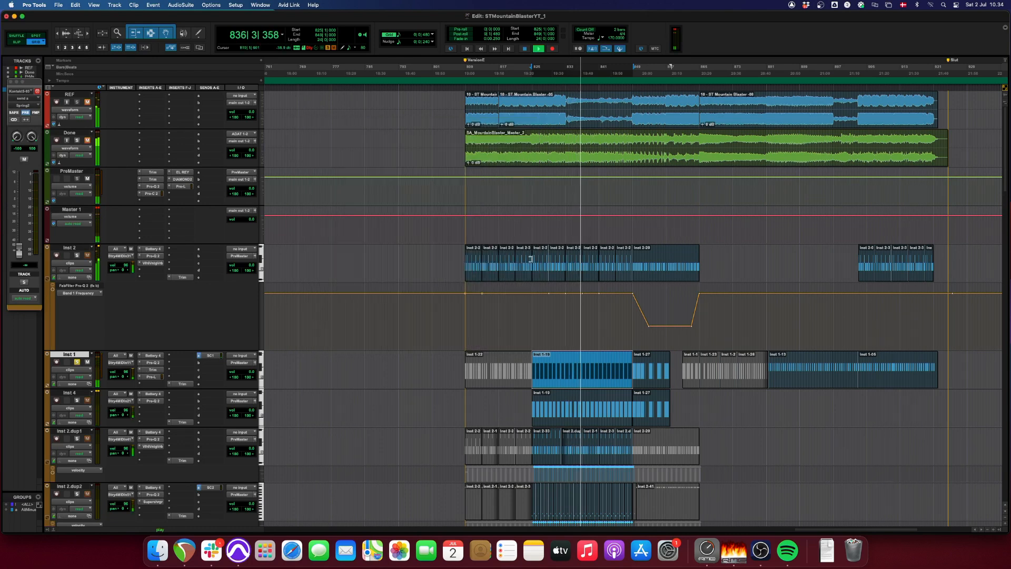
- Audition the Inst 1 clip at bar 881 and replay the one at bar 825 for comparison
click(801, 383)
key(space)
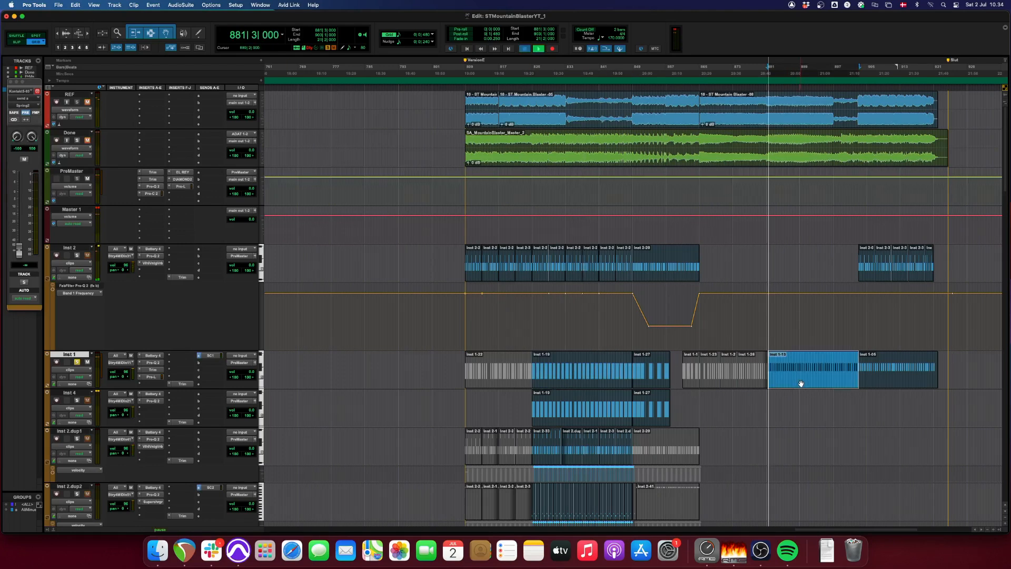
click(581, 385)
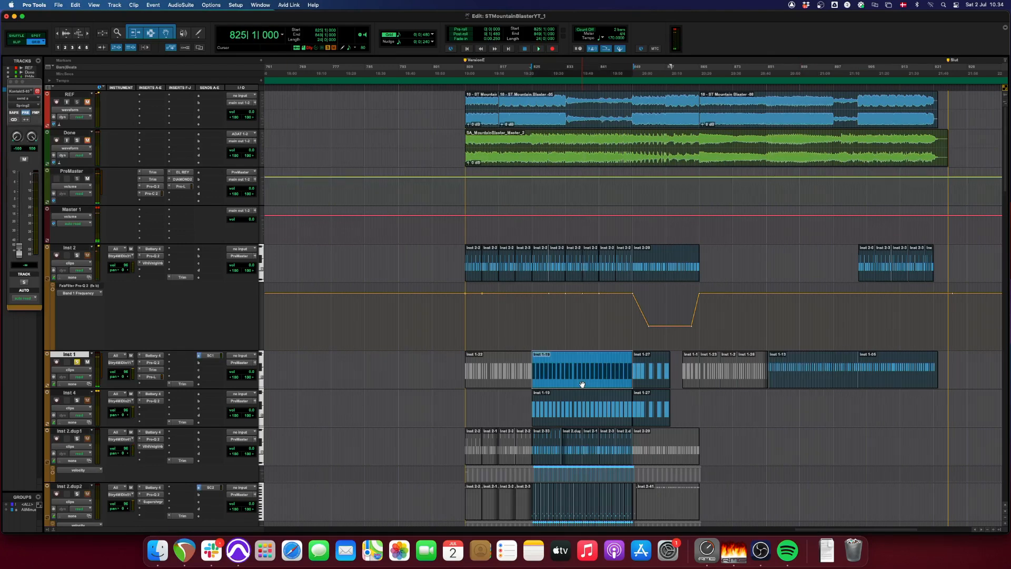
key(space)
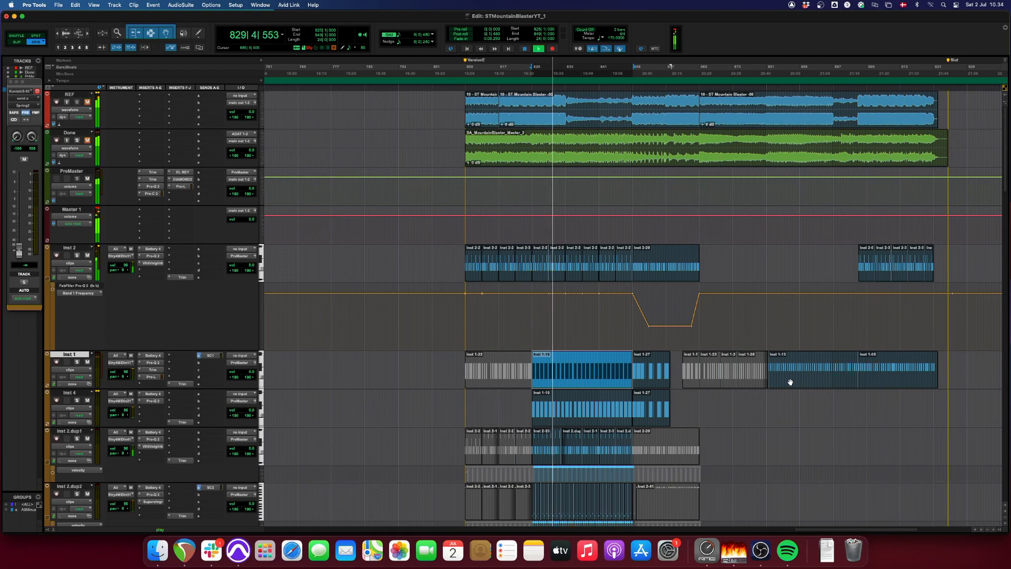
- Open the SC1 send on Inst 1 and look over the tracks below it
click(212, 356)
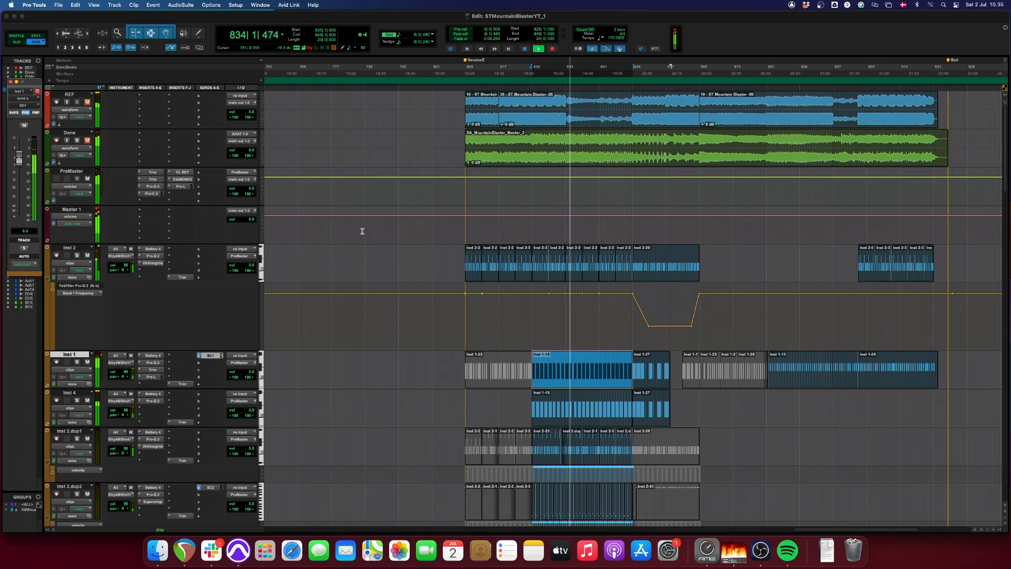
scroll(577, 374, down, 5)
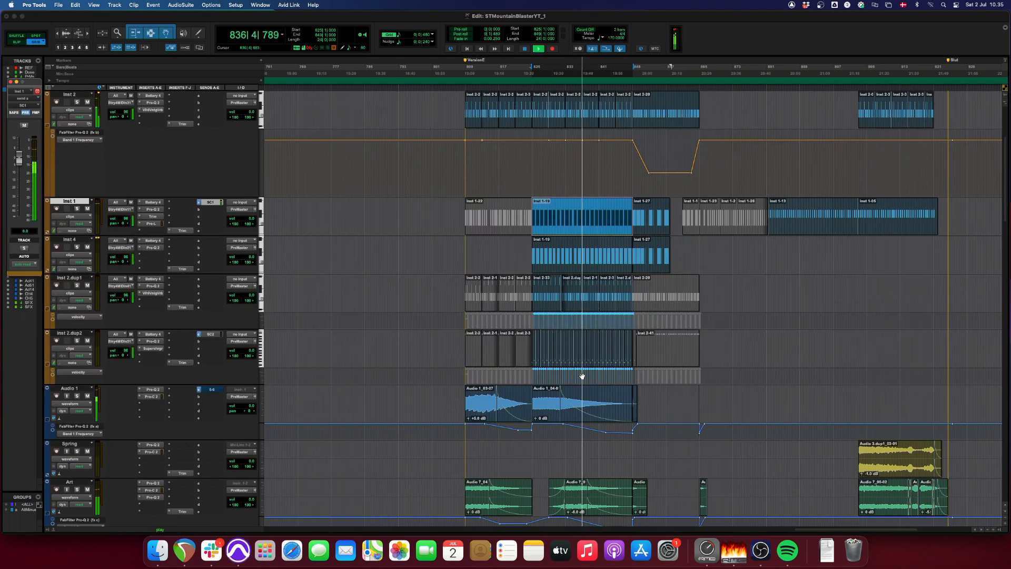
scroll(582, 375, up, 5)
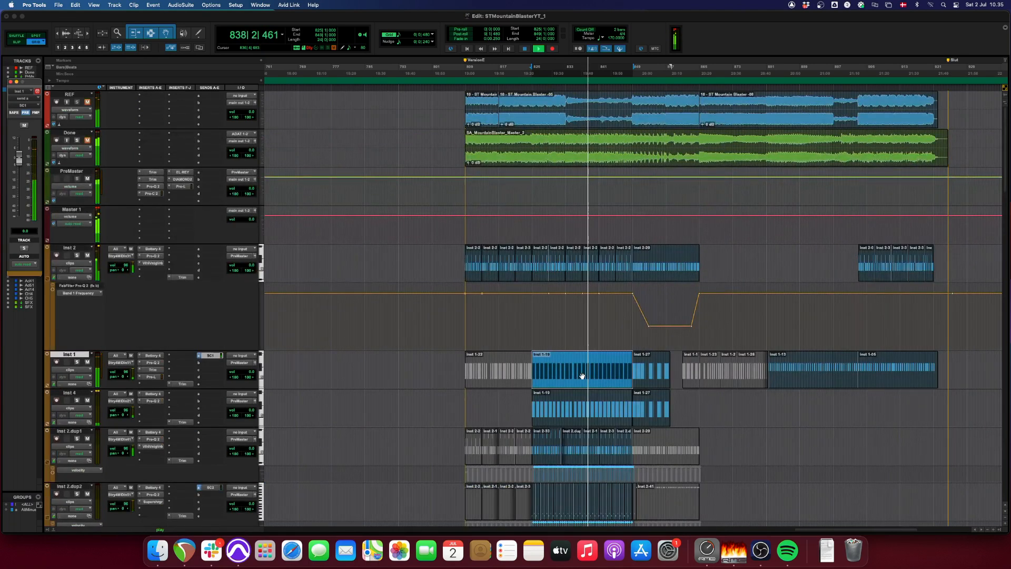
- Stop playback and play the Inst 1 clip that starts at bar 881
key(space)
click(790, 381)
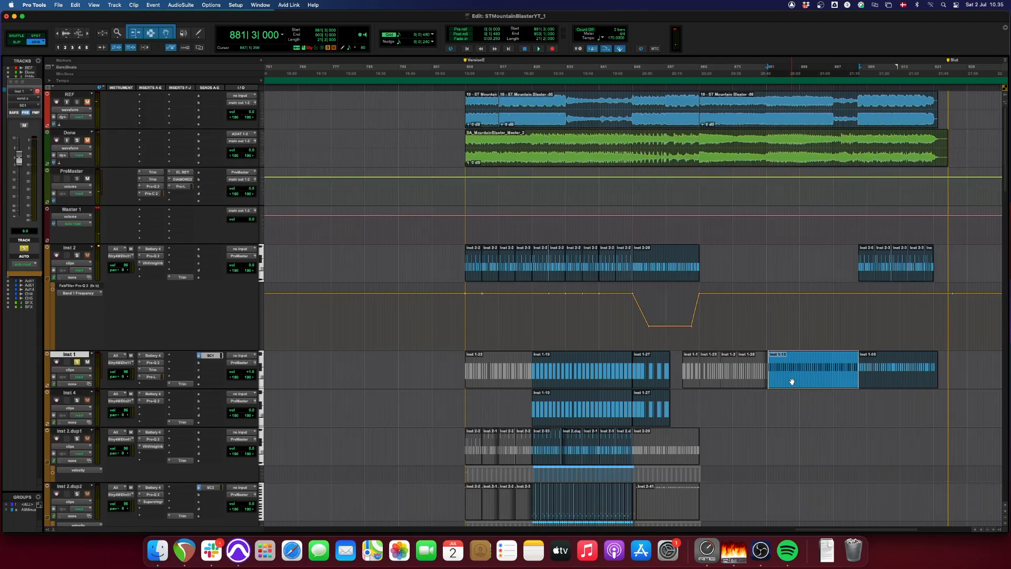
key(space)
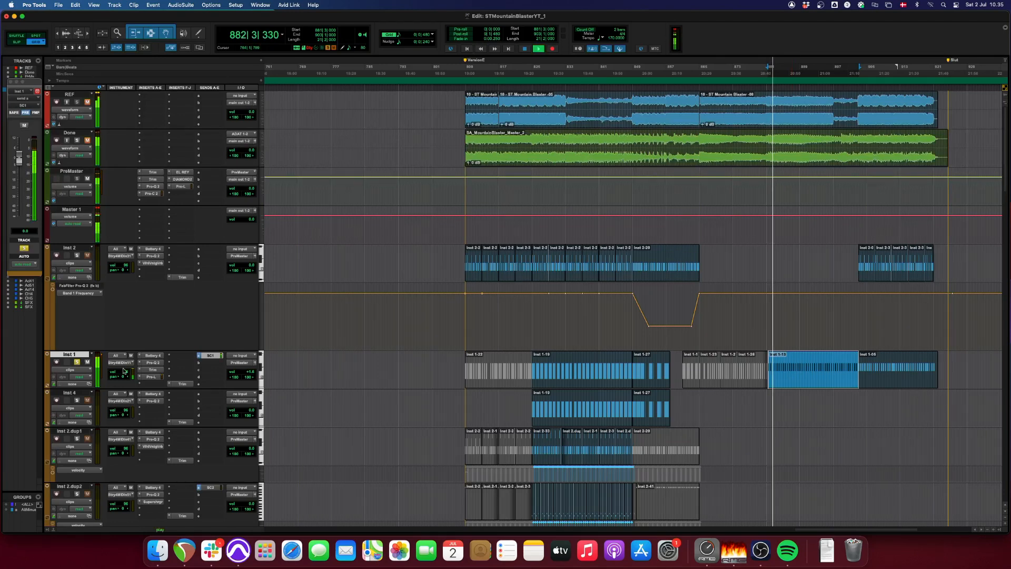
- Play the Inst 4 clip at bar 825, inspect its Battery 4 kit and compare its Pro-Q 2 with bypass
click(552, 412)
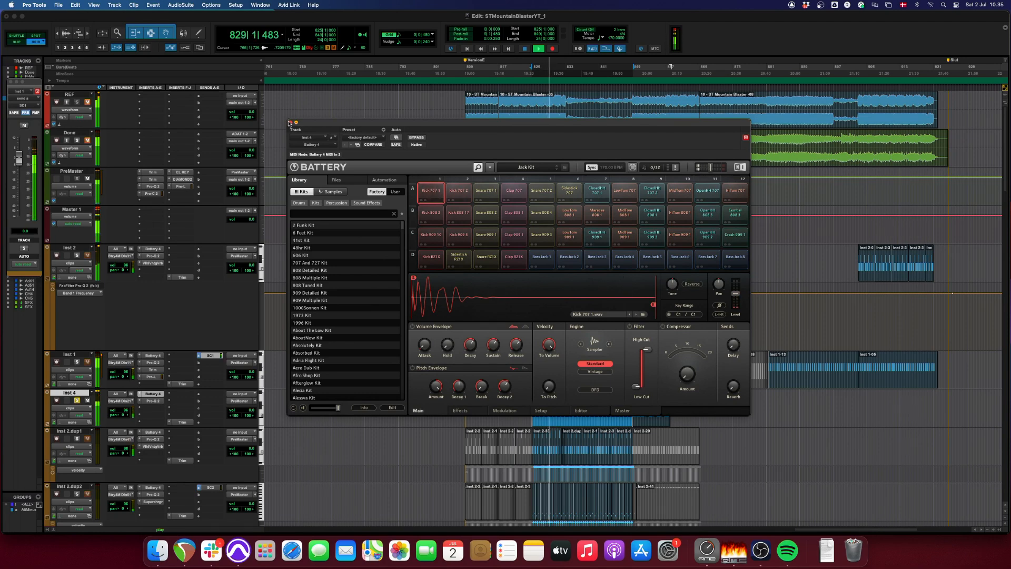
click(290, 122)
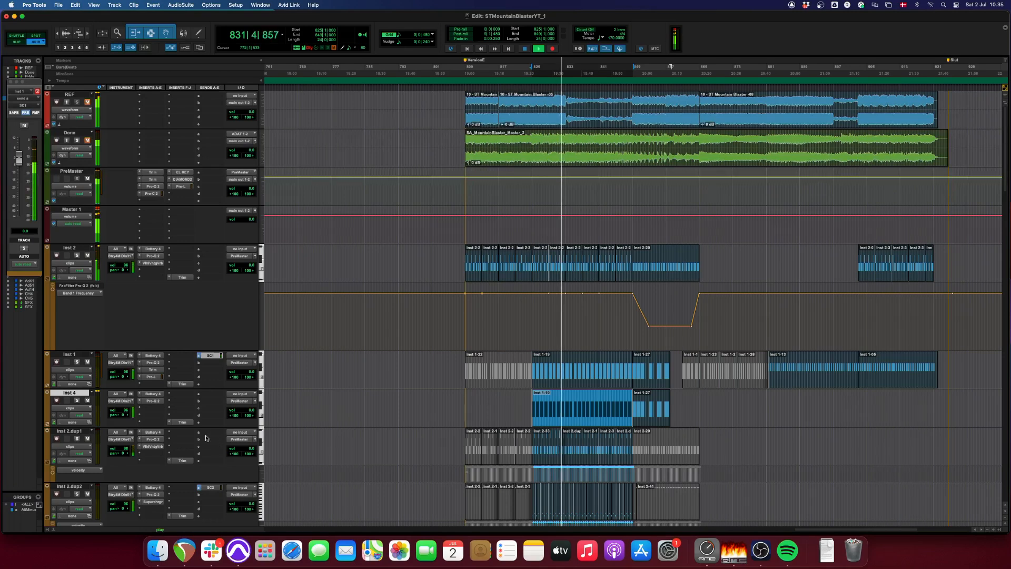
click(158, 401)
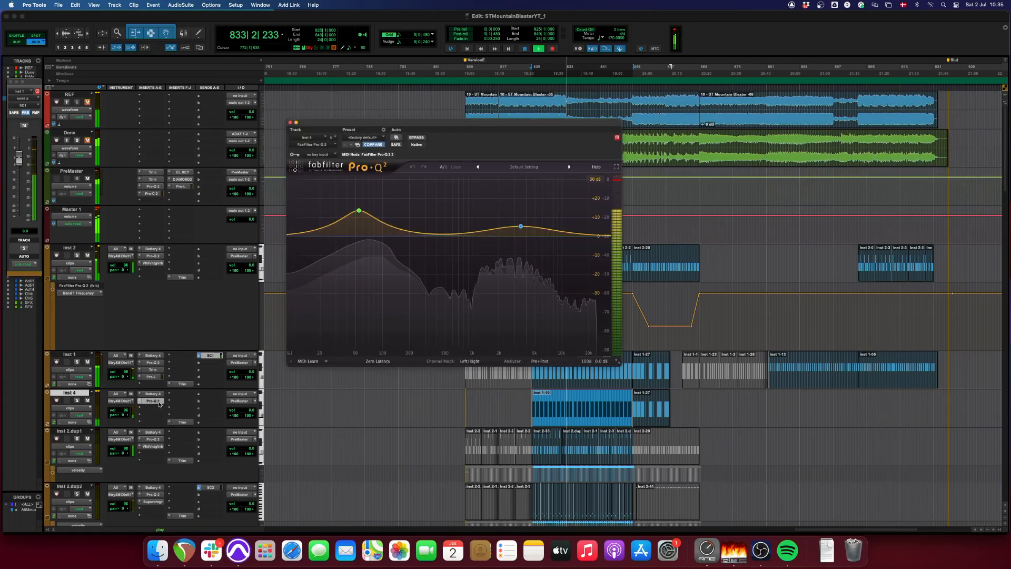
click(418, 138)
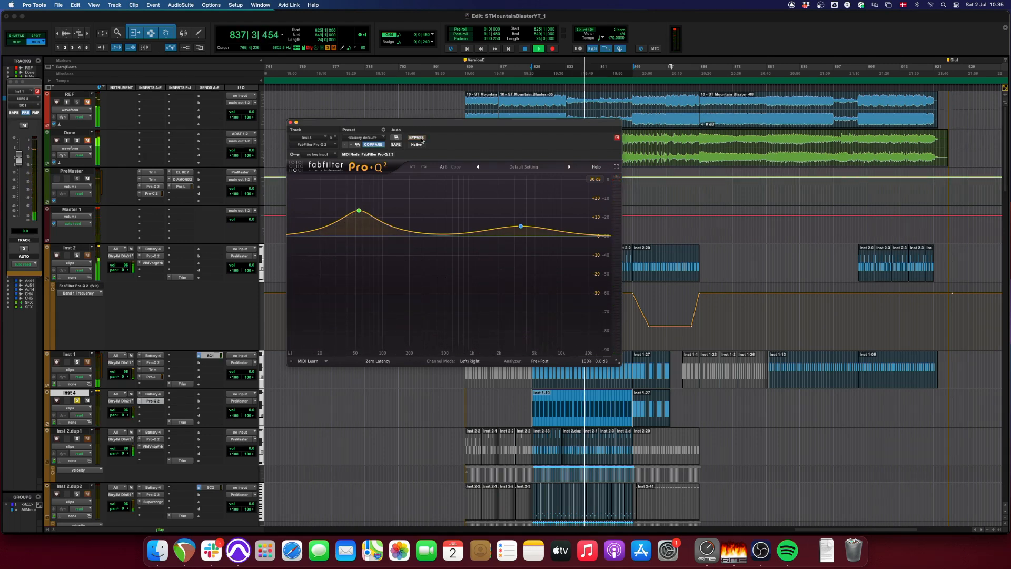
- Take Inst 4's Pro-Q 2 out of bypass, close it and stop playback
click(417, 138)
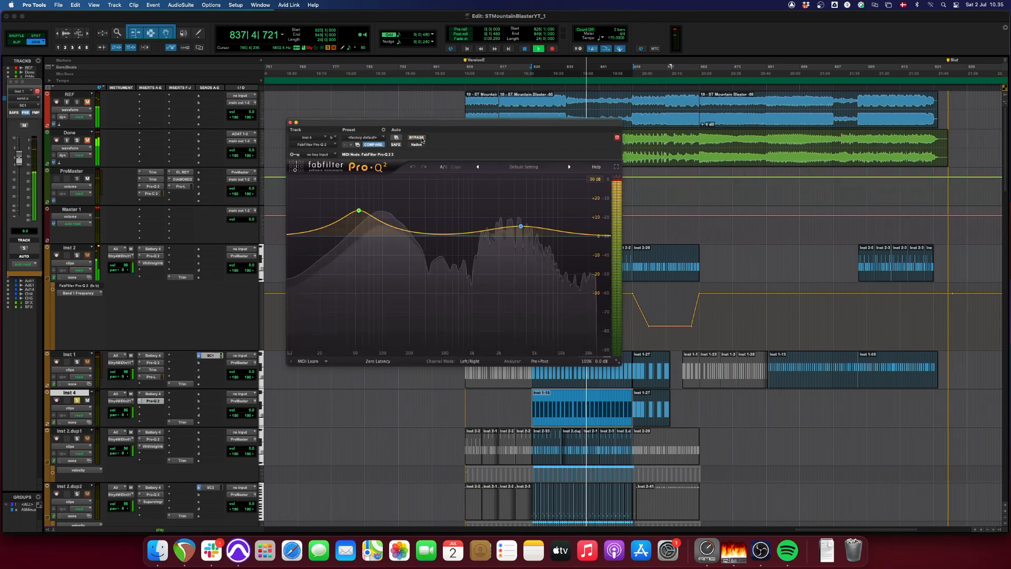
click(291, 124)
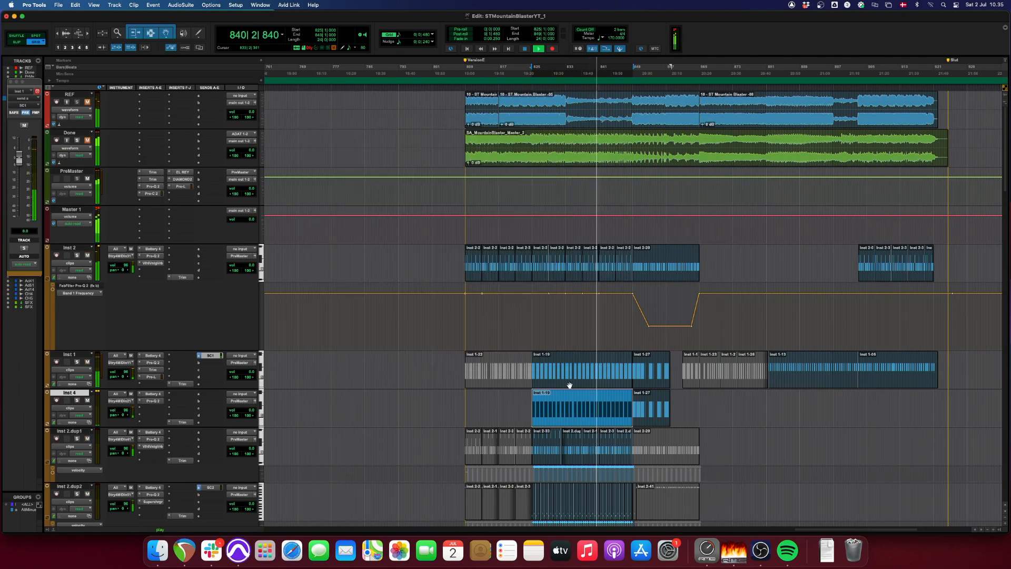
key(space)
- Play the Inst 2.dup1 clip that starts at bar 825 and inspect its Battery 4 drum kit
scroll(570, 385, down, 5)
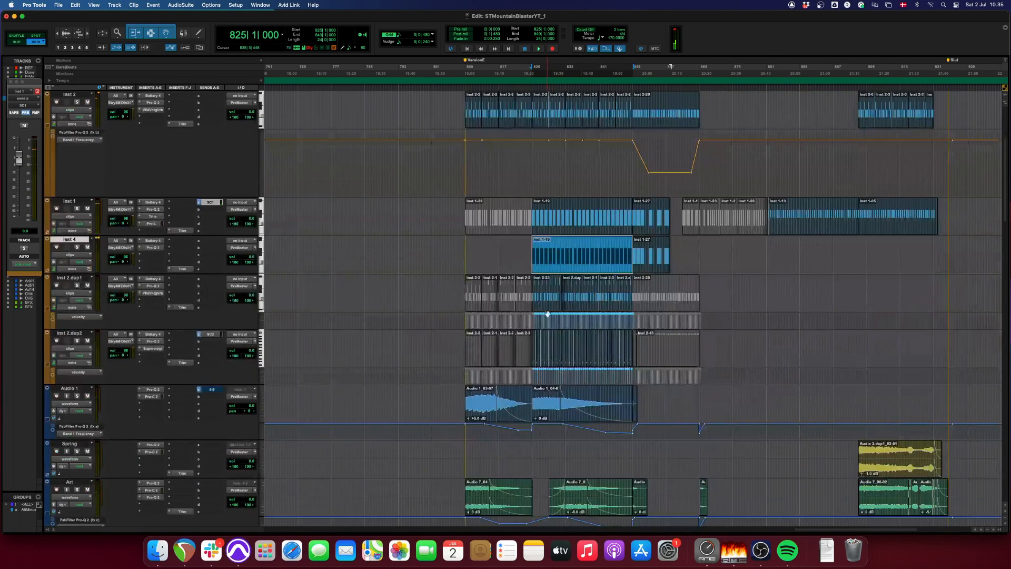
click(546, 297)
key(space)
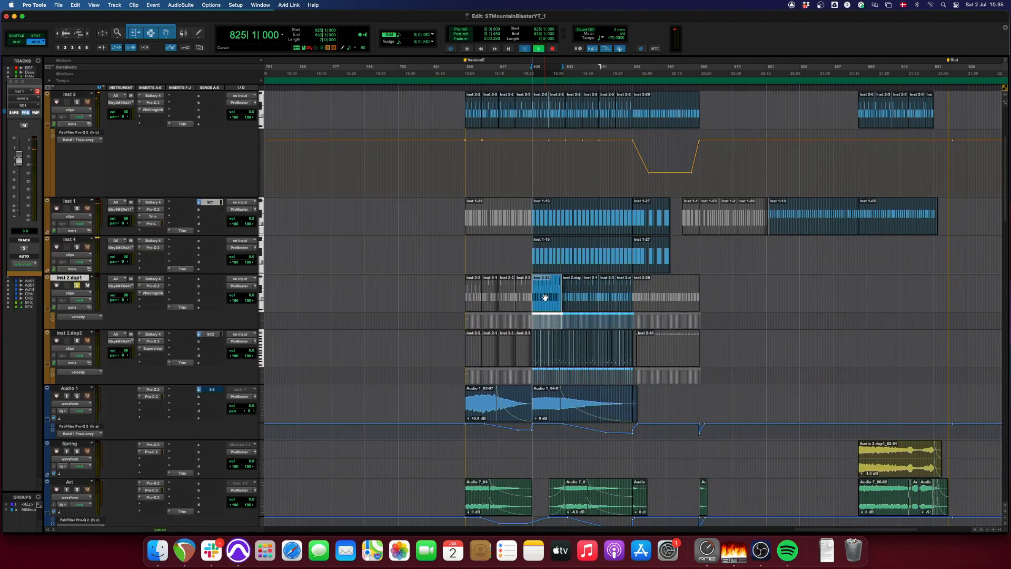
click(153, 279)
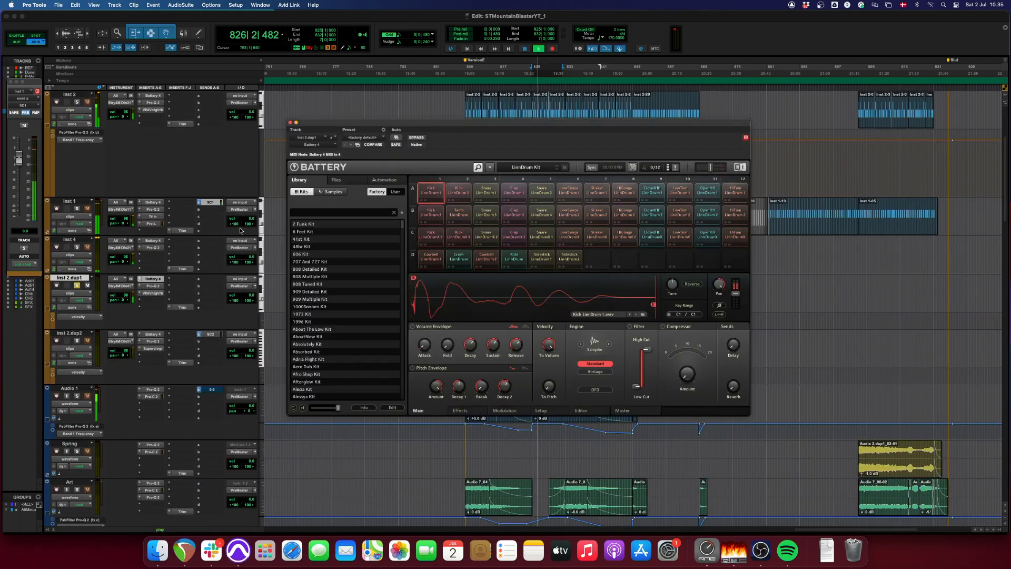
click(290, 122)
key(space)
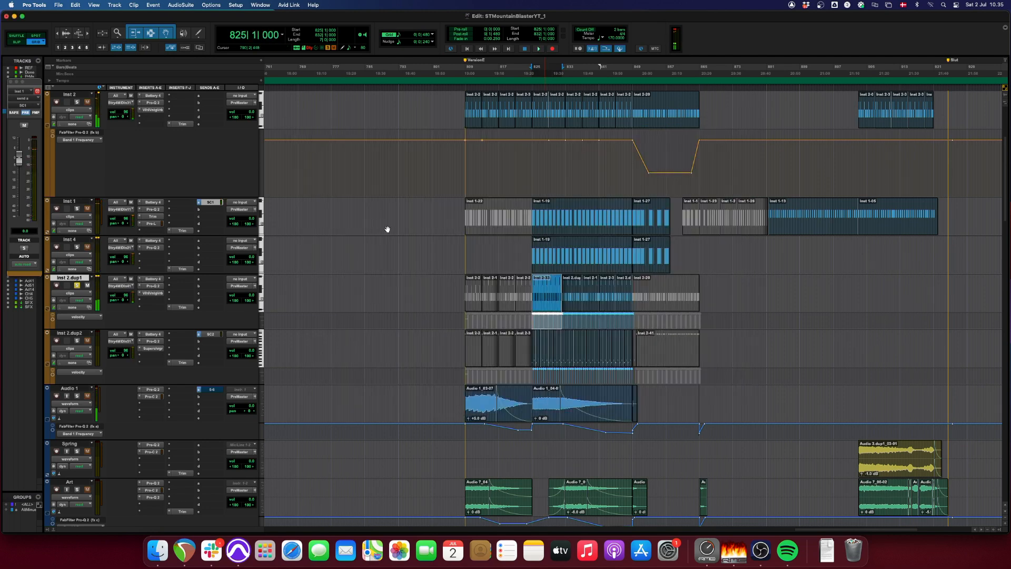
key(space)
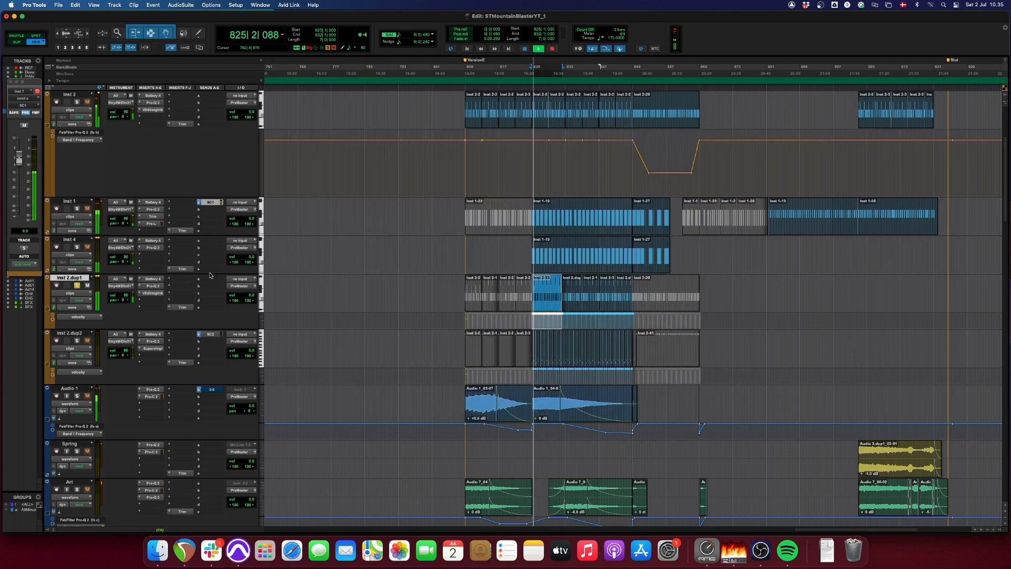
click(153, 279)
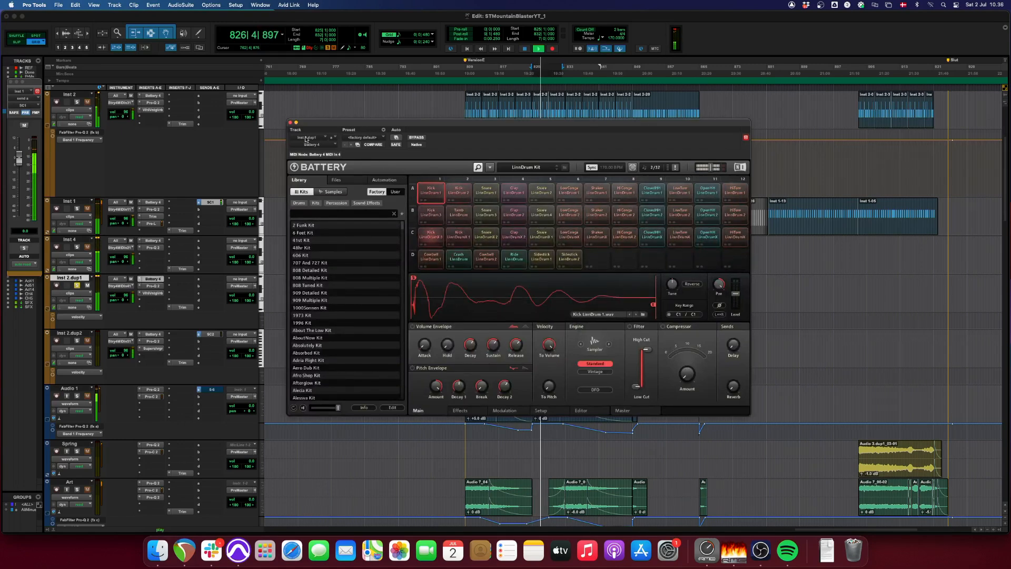
click(290, 122)
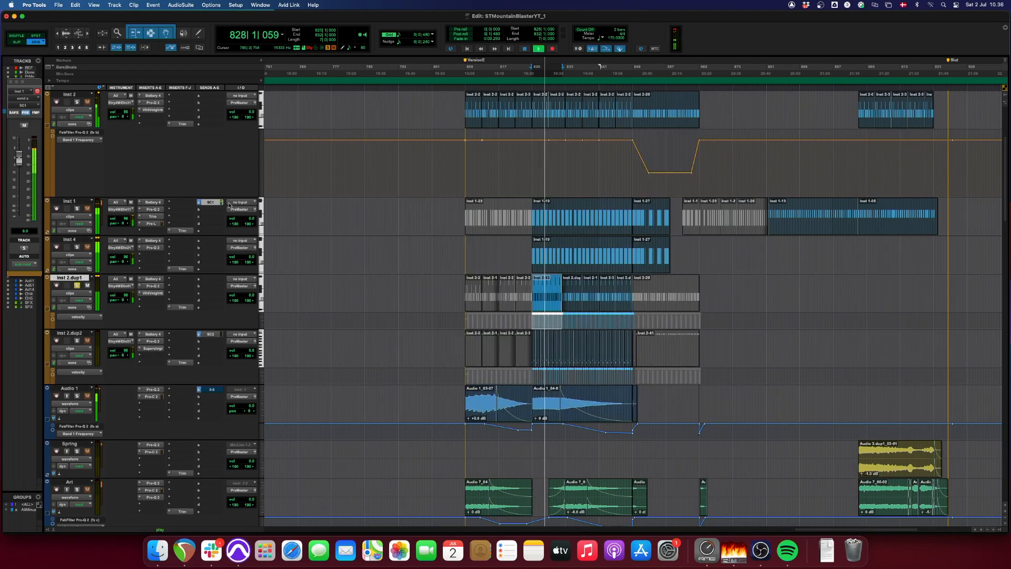
- Compare Inst 2.dup1's Pro-Q 2 with bypass during playback and look over its ValhallaVintageVerb settings
click(152, 292)
click(158, 286)
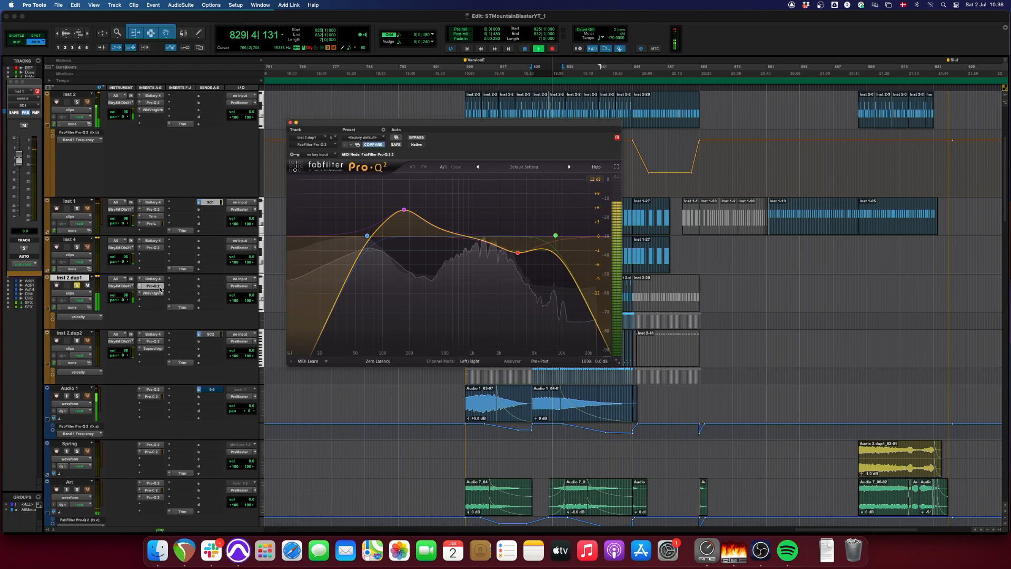
click(416, 137)
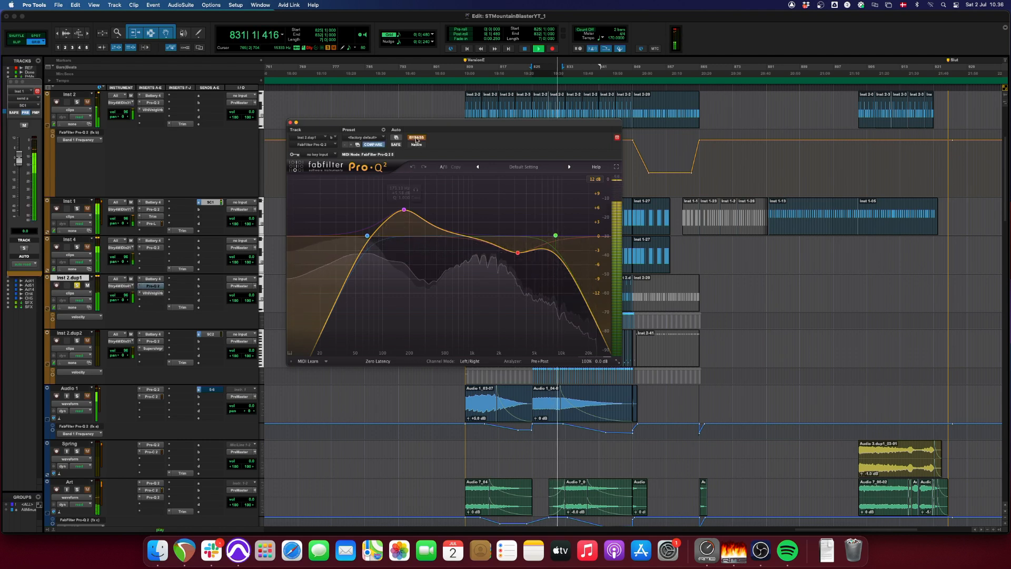
key(space)
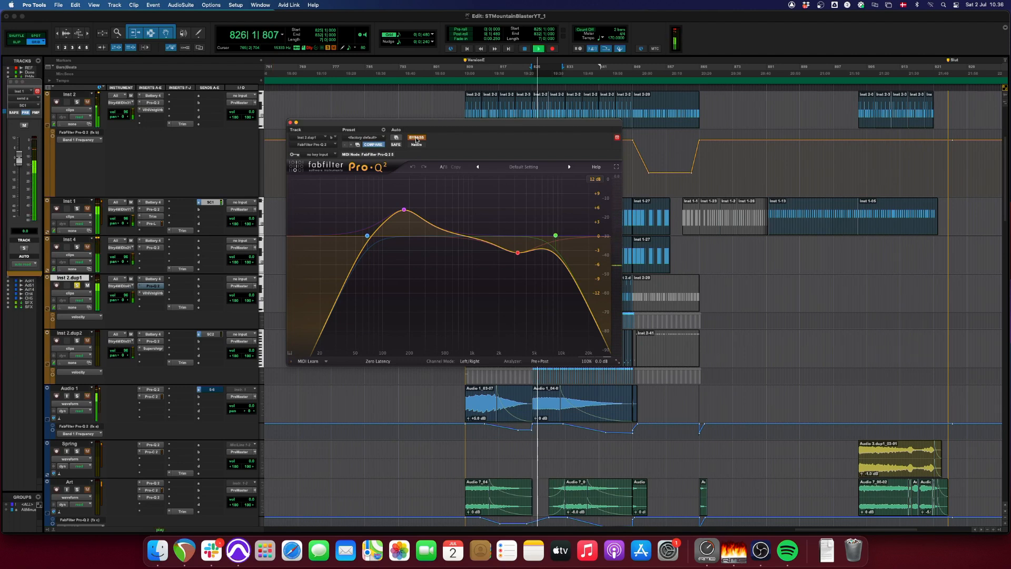
click(416, 138)
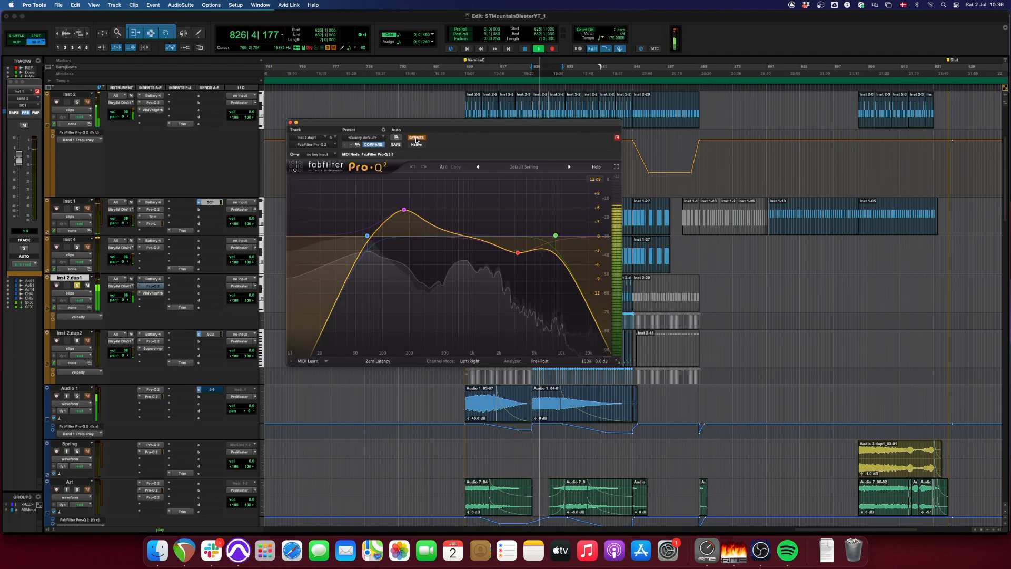
click(291, 123)
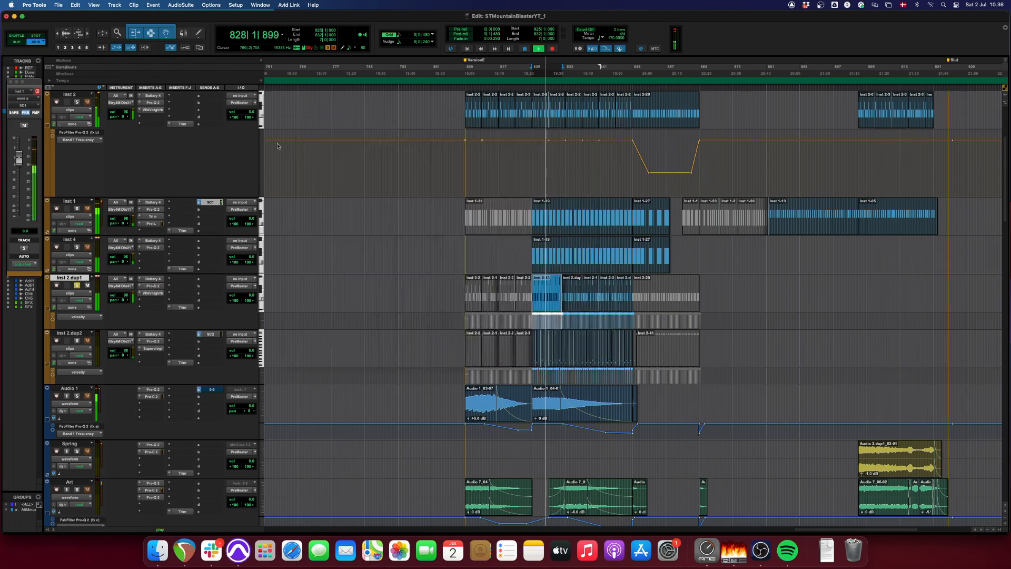
click(156, 294)
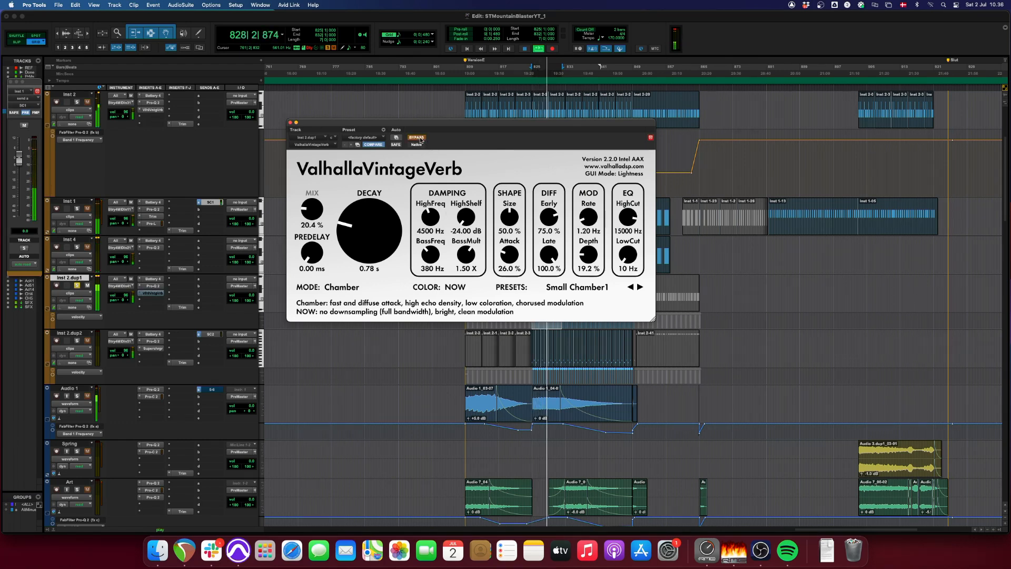
click(290, 123)
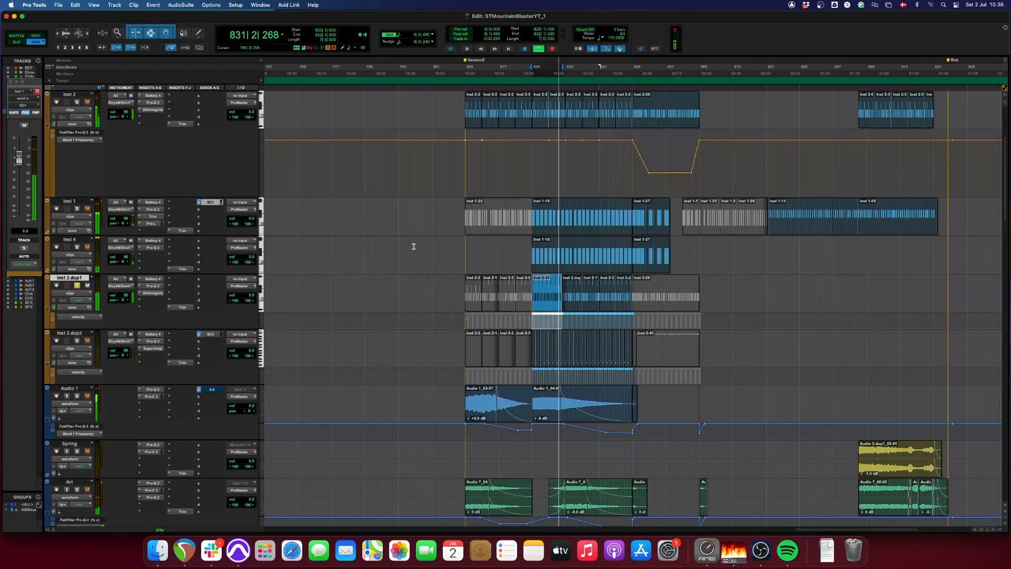
- Play the Inst 2.dup2 clip at bar 825 and inspect its Battery 4 drum kit
scroll(421, 269, down, 5)
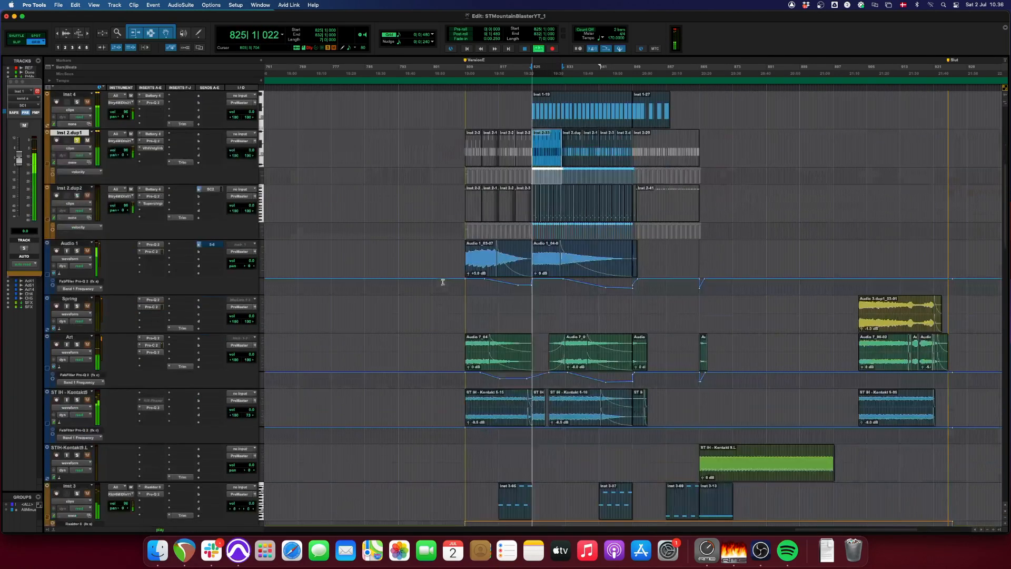
click(533, 217)
key(space)
click(153, 189)
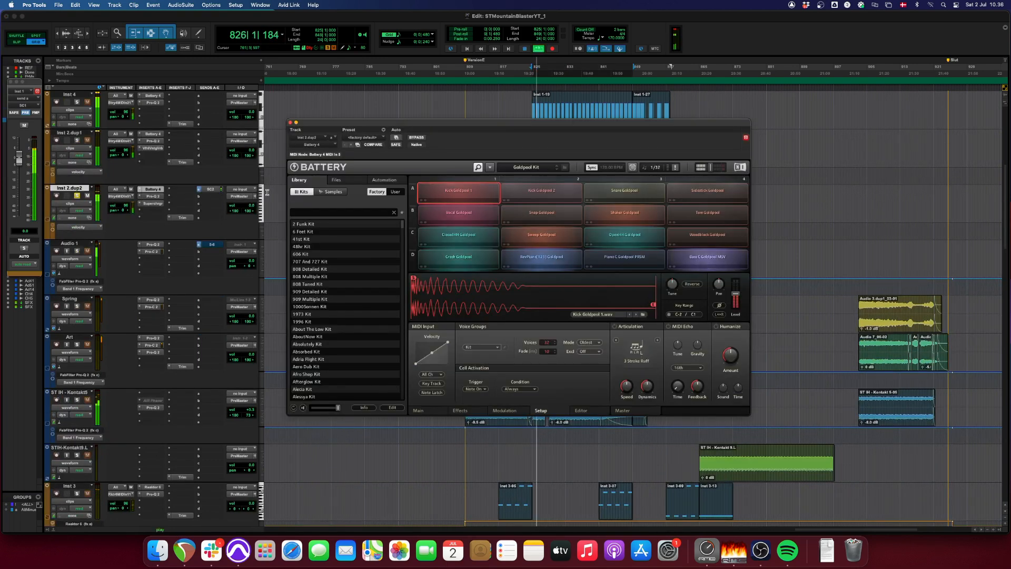
click(291, 122)
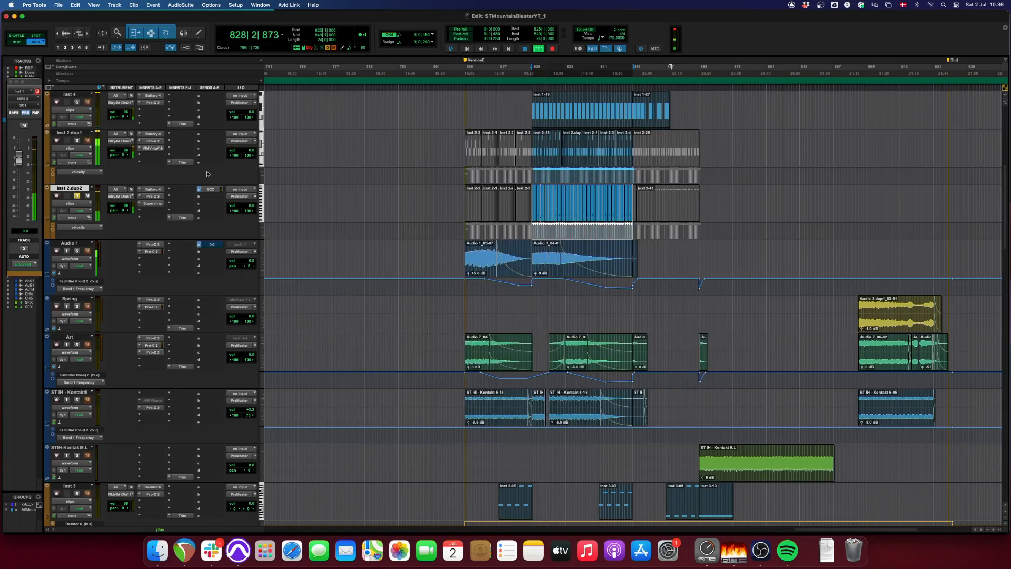
- Compare the Pro-Q 2 on Inst 2.dup2 with bypass while the clip plays
click(151, 195)
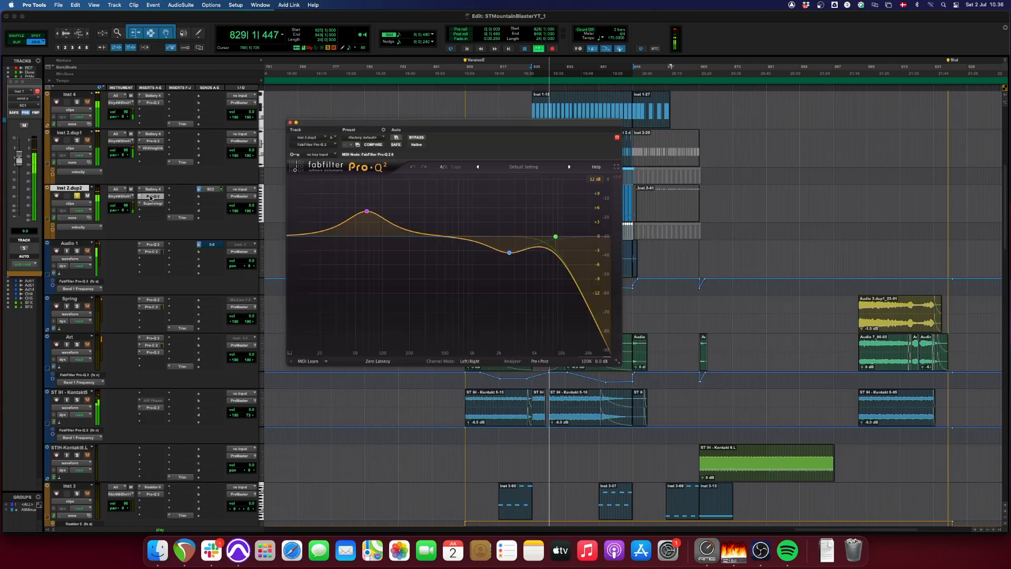
click(417, 137)
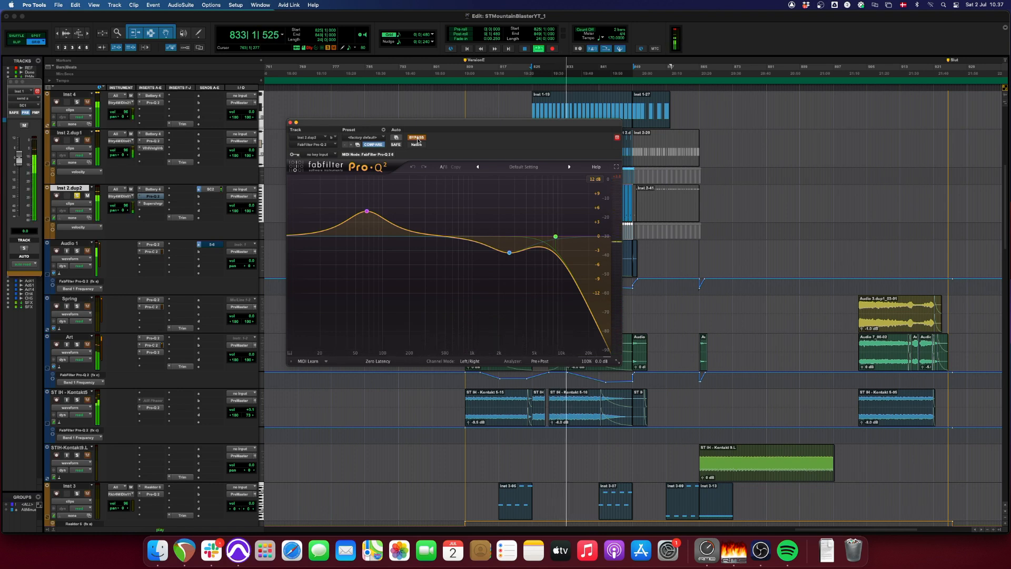
click(416, 137)
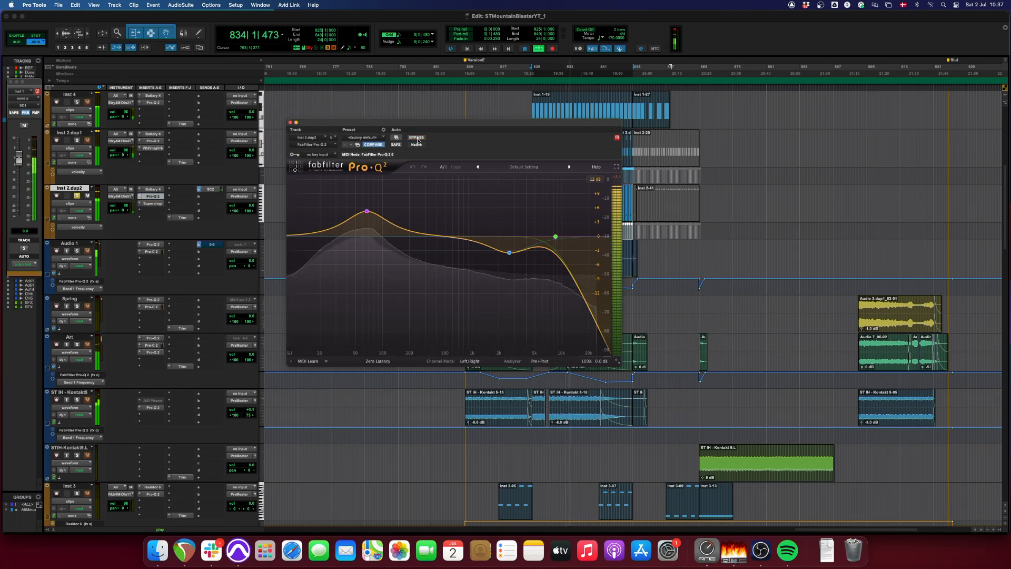
click(290, 122)
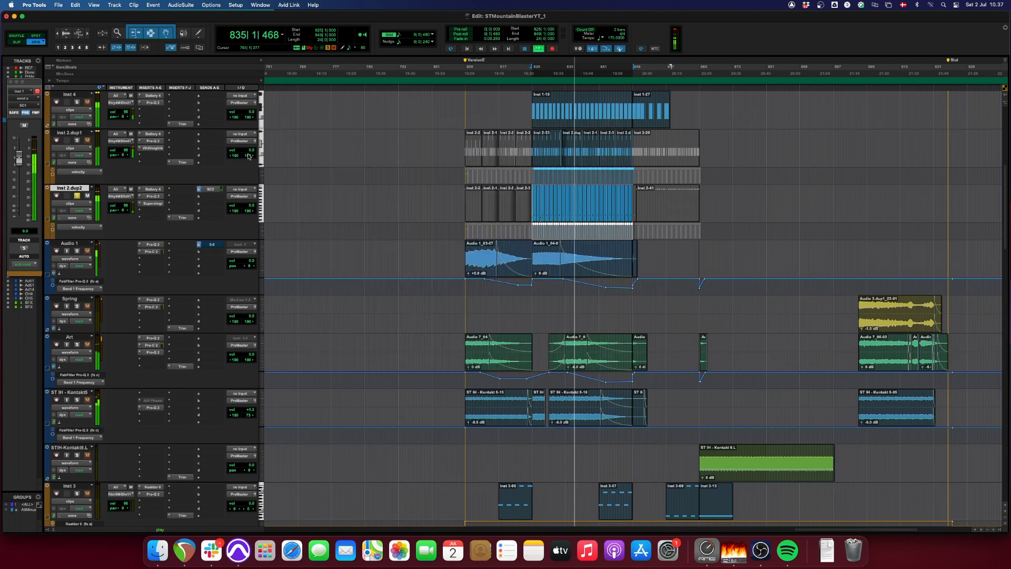
- Compare the Supercharger on Inst 2.dup2 with bypass and replay the section from bar 825
click(153, 203)
click(416, 138)
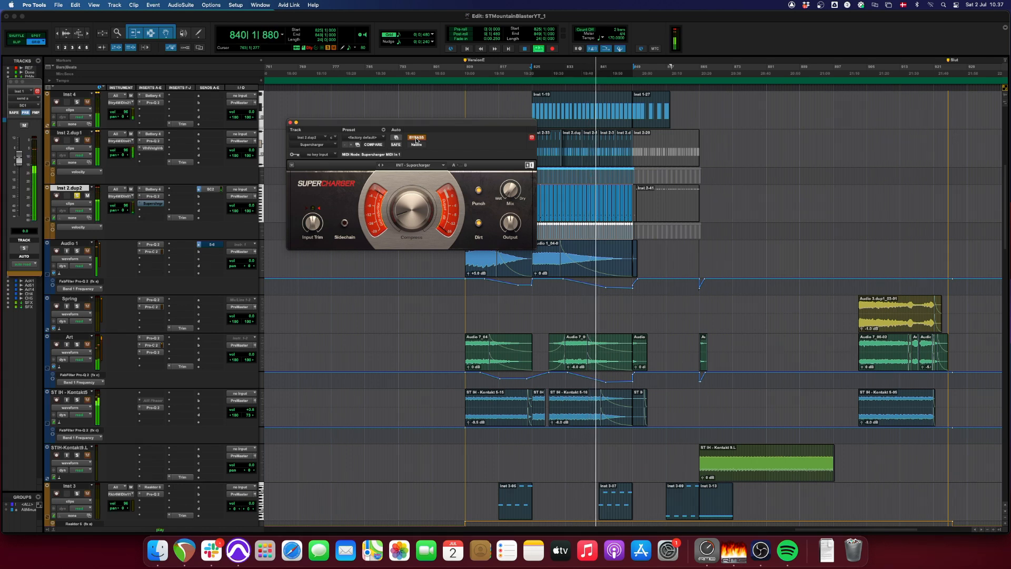
click(416, 139)
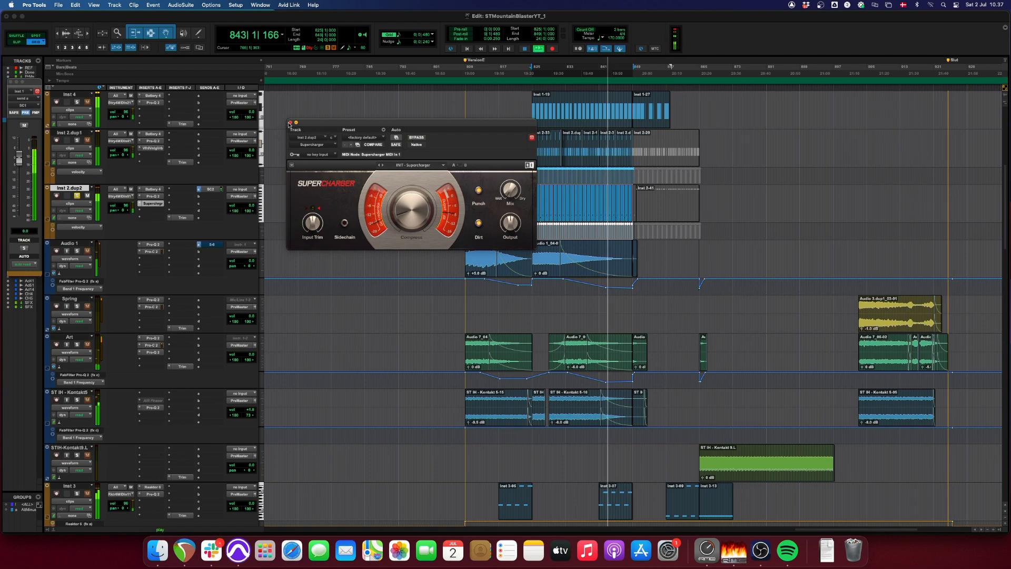
click(289, 124)
key(space)
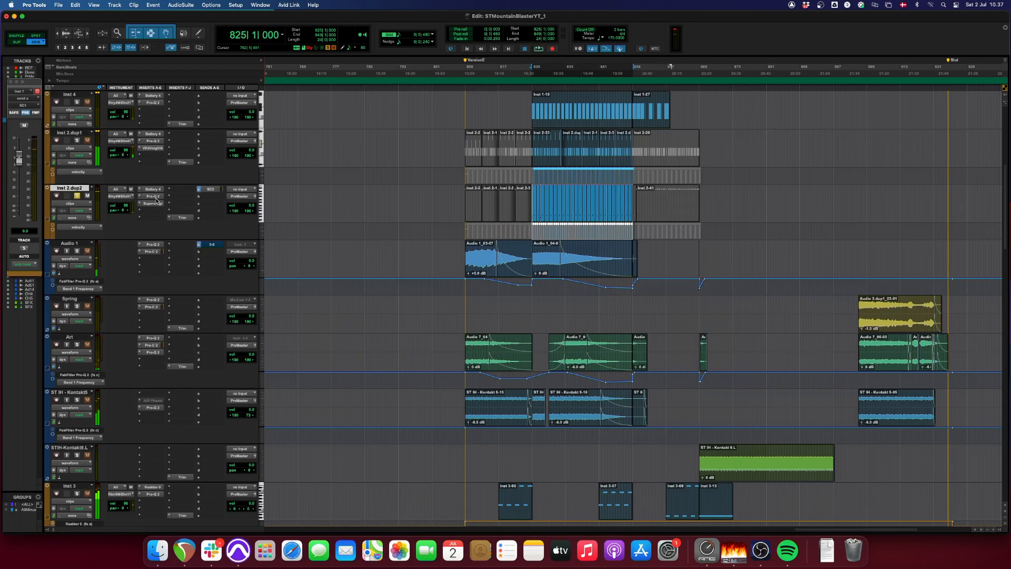
key(space)
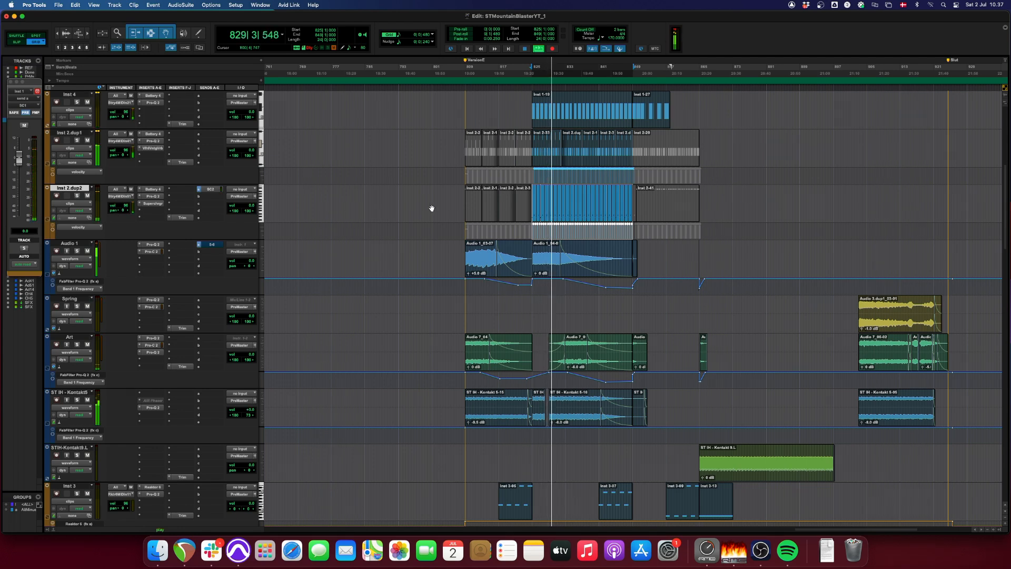
key(space)
- Play the Audio 1 clip at bar 809 and watch its Pro-Q 2 filter automation with the plug-in window moved clear of the clip
click(480, 265)
key(shift+s)
key(space)
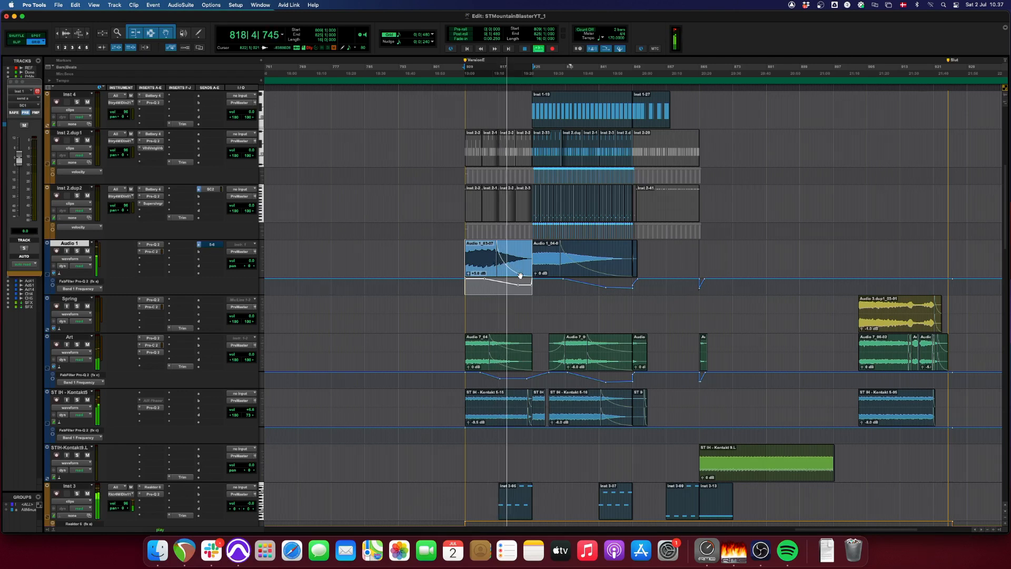
click(157, 247)
drag(458, 120, 732, 143)
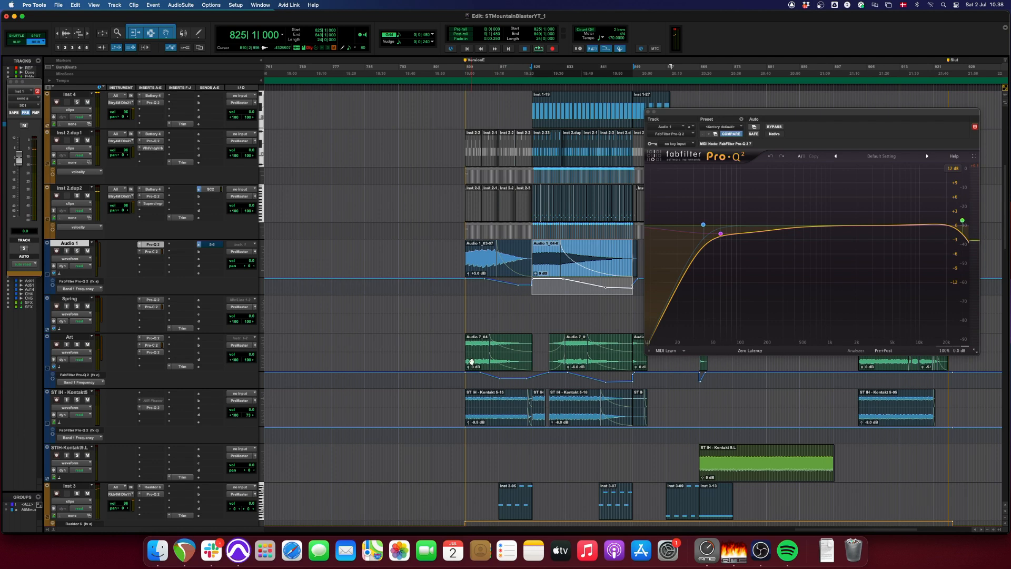
- Audition the first Art clip, starting at bar 809, with the track soloed
click(471, 362)
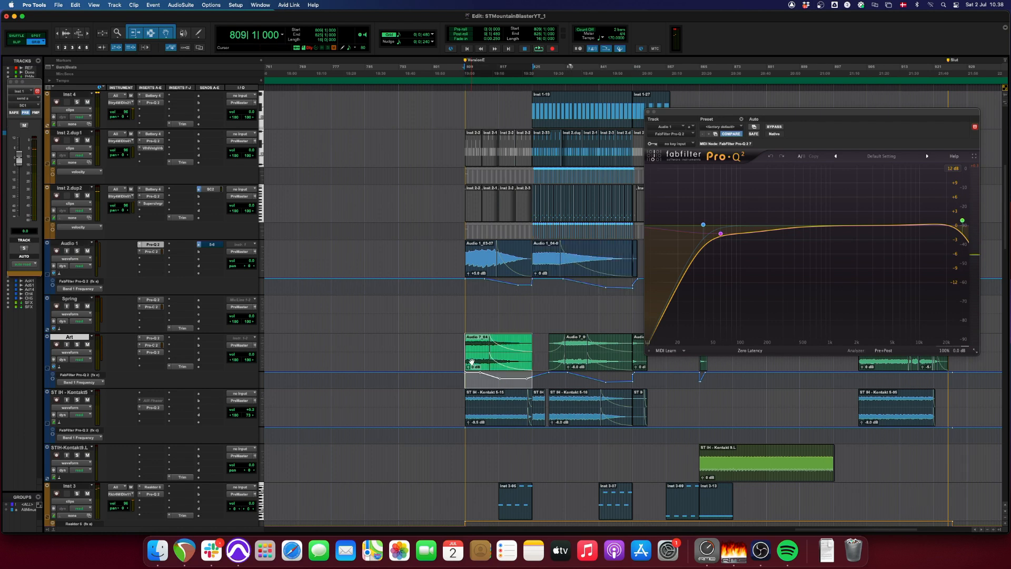
key(space)
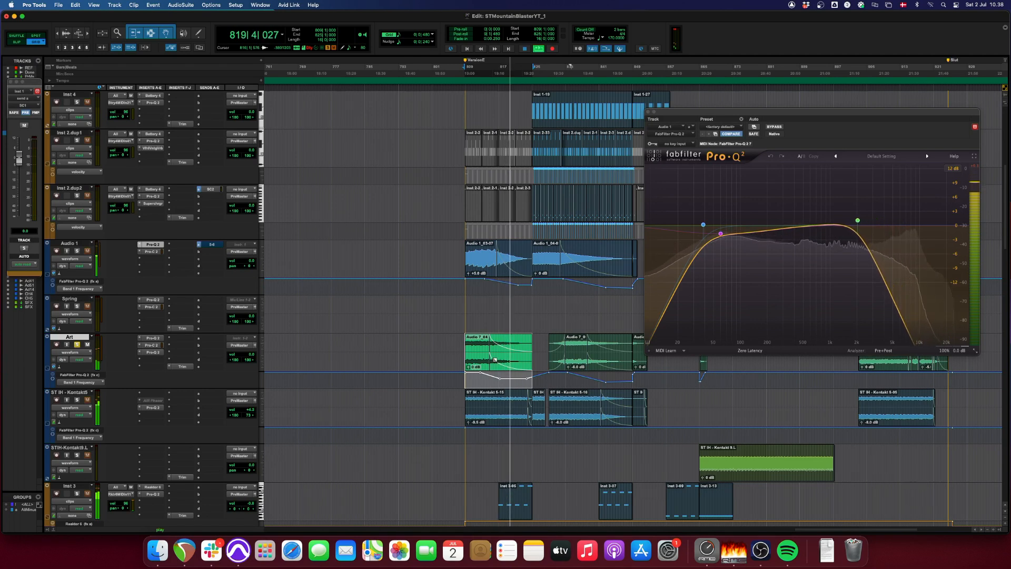
key(space)
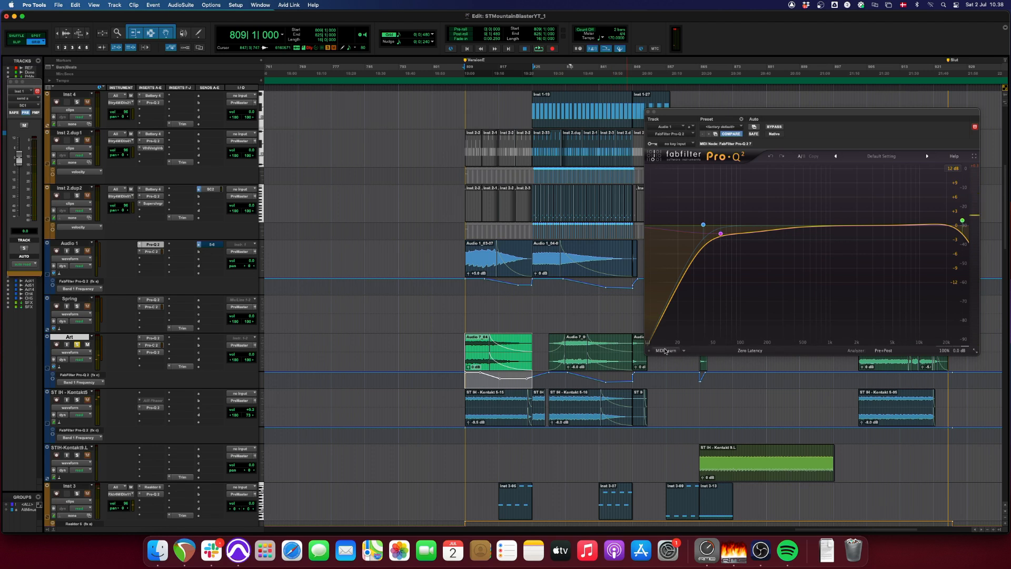
- Play the Art clip that starts at bar 829 and examine the track's Pro-C 2 compressor
click(579, 361)
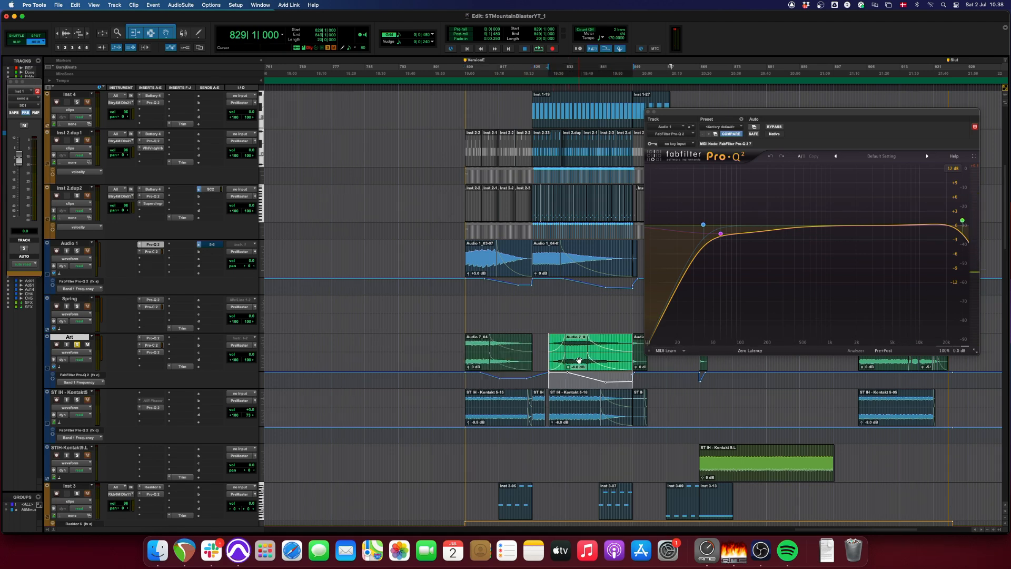
key(space)
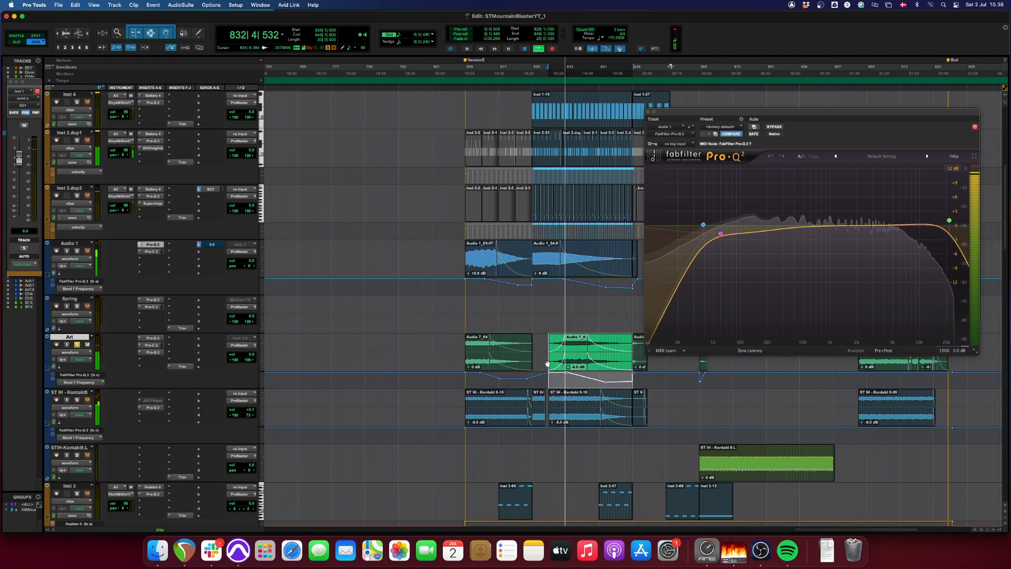
click(153, 345)
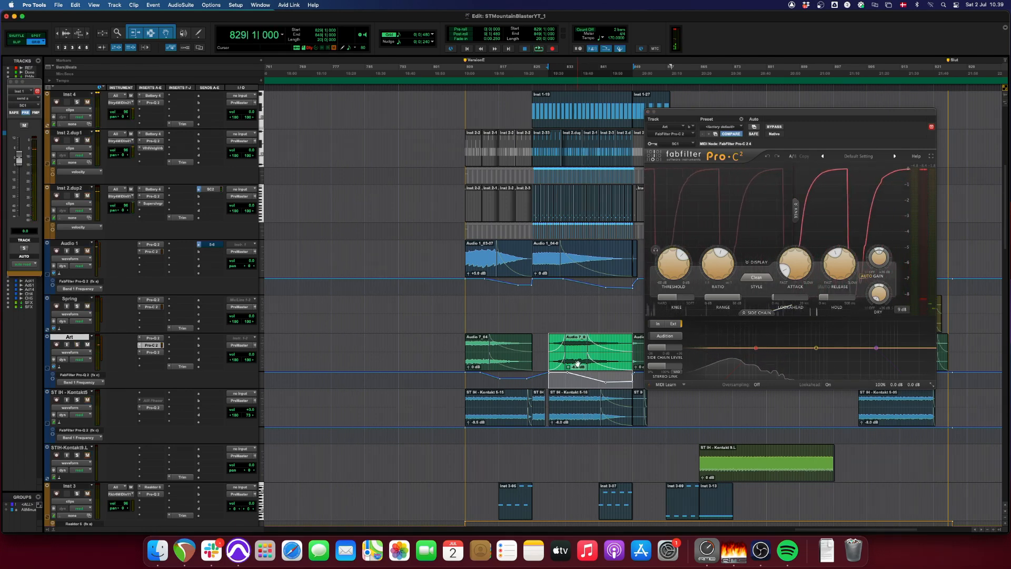
- Replay the section from bar 829 while watching the Art track's Pro-C 2 compressor, and close the plug-in window
key(space)
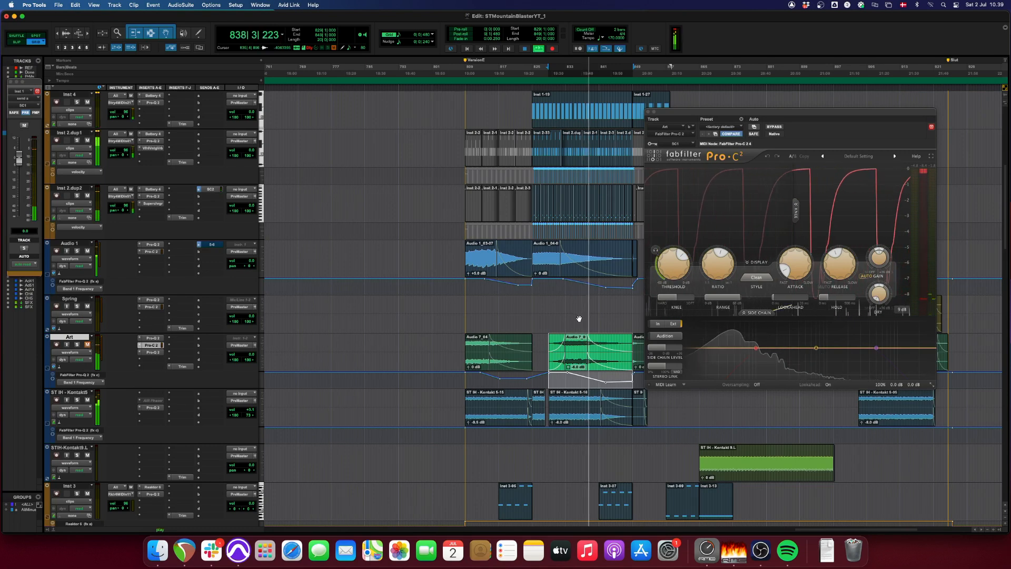
click(567, 306)
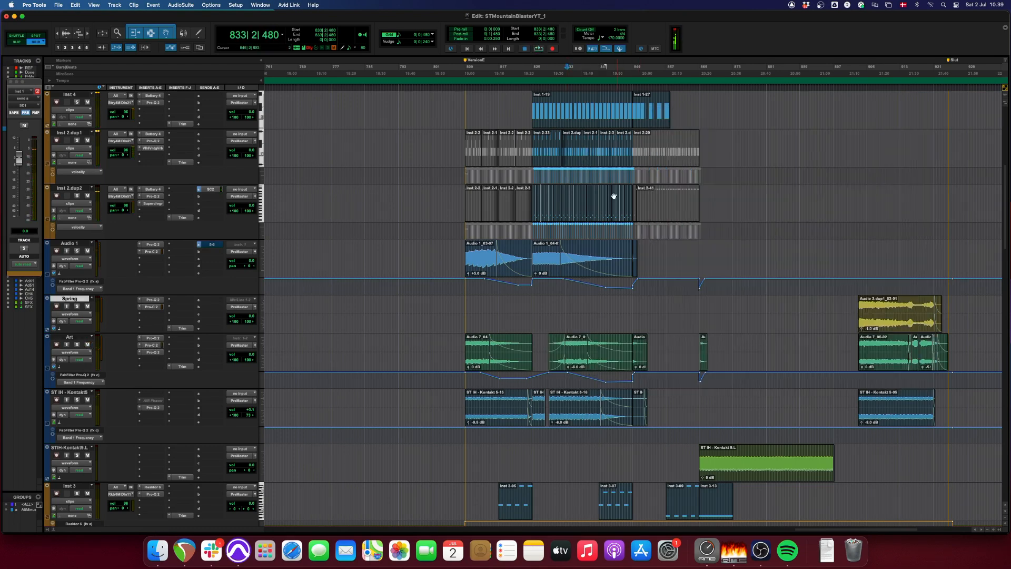
- Audition the ST IH - Kontakt5 clip at bar 809 with the track soloed and examine its Pro-Q 2 equalizer
scroll(553, 306, down, 3)
click(496, 337)
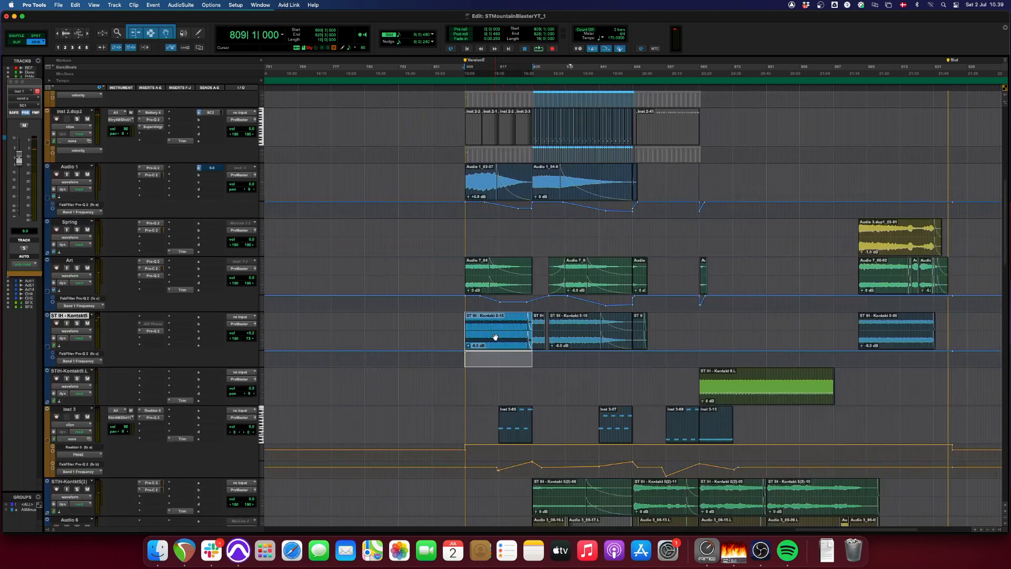
key(space)
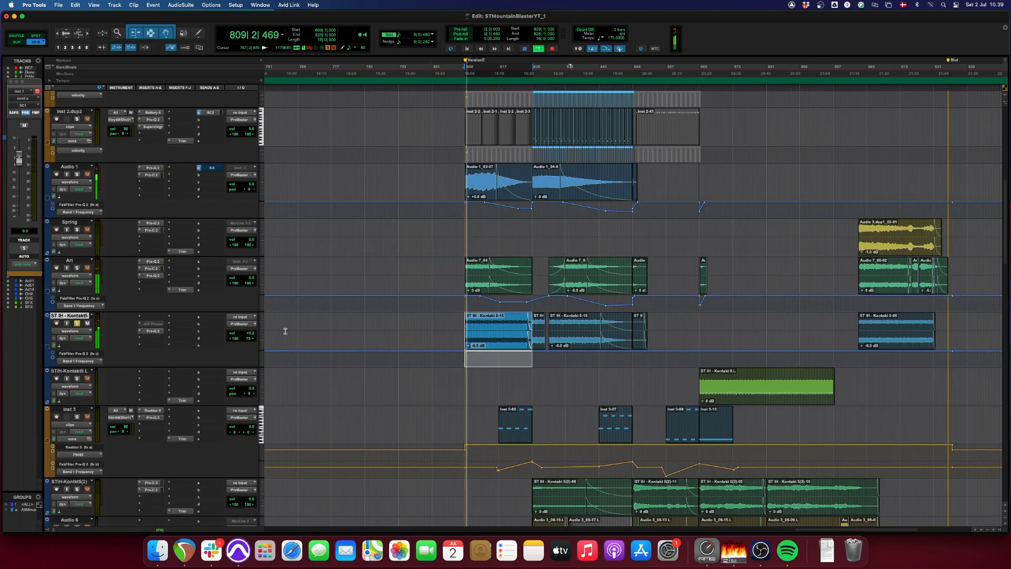
click(161, 332)
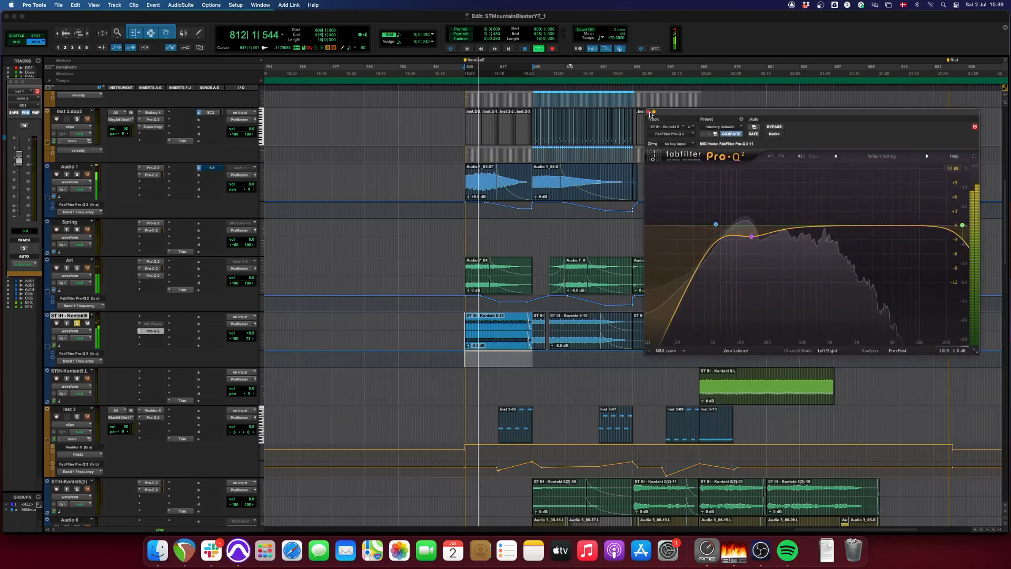
click(648, 112)
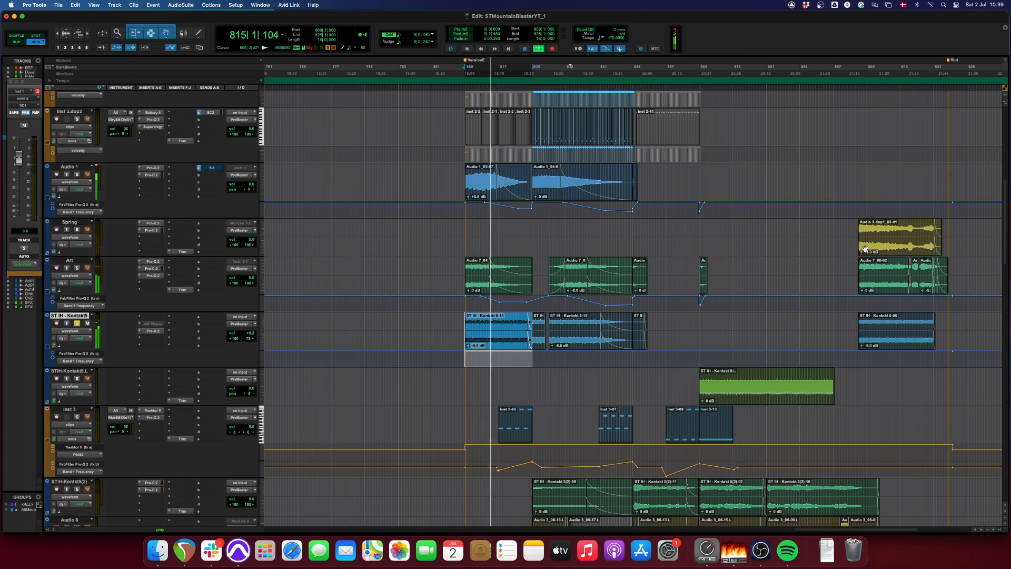
- Audition the STIH-Kontakt9.L clip that starts at bar 865 with the track soloed
click(761, 304)
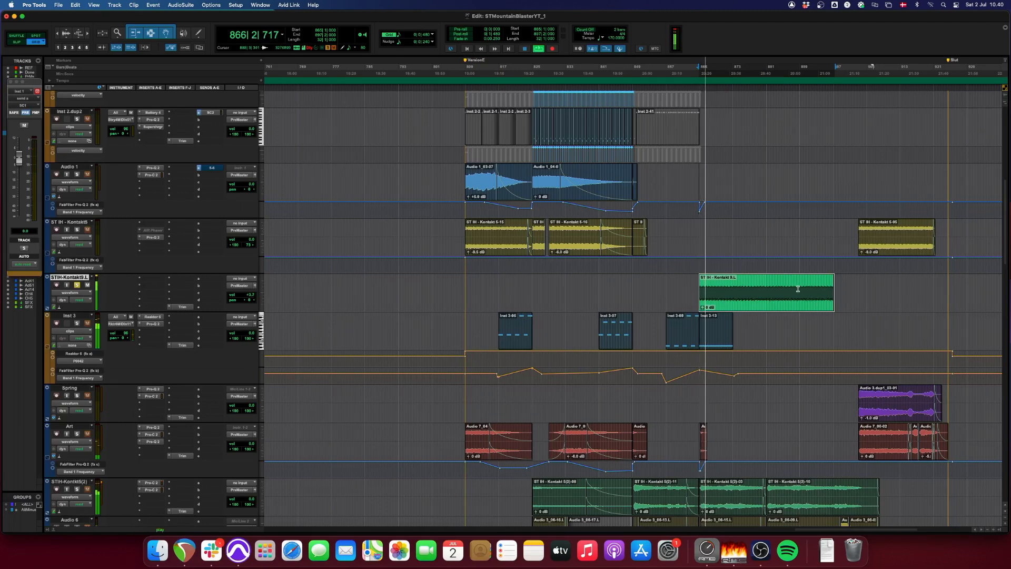
key(space)
- Play the Inst 3 clip at bar 817 in solo and examine the track's Reaktor 6 instrument with its window moved fully into view
click(521, 338)
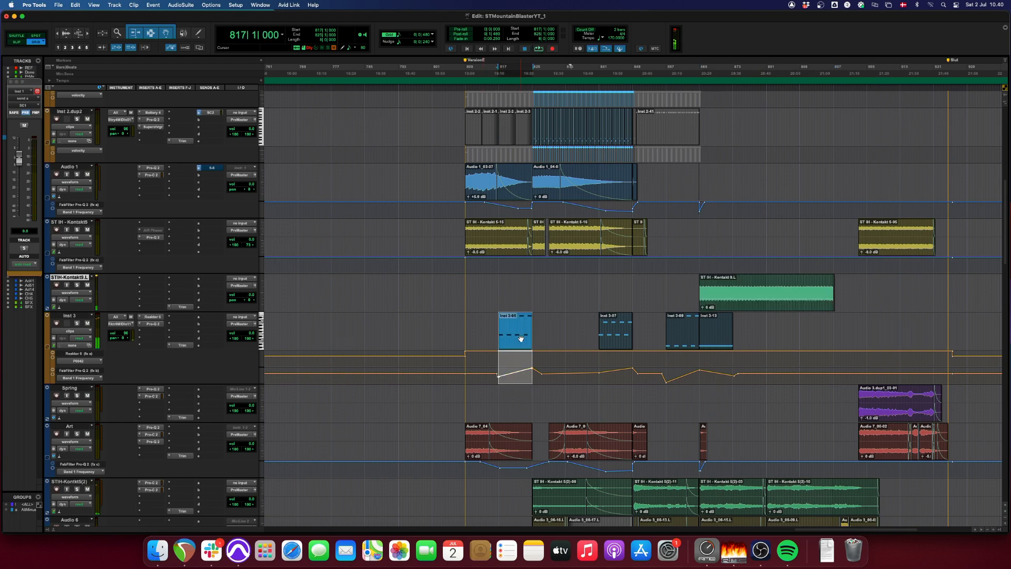
key(space)
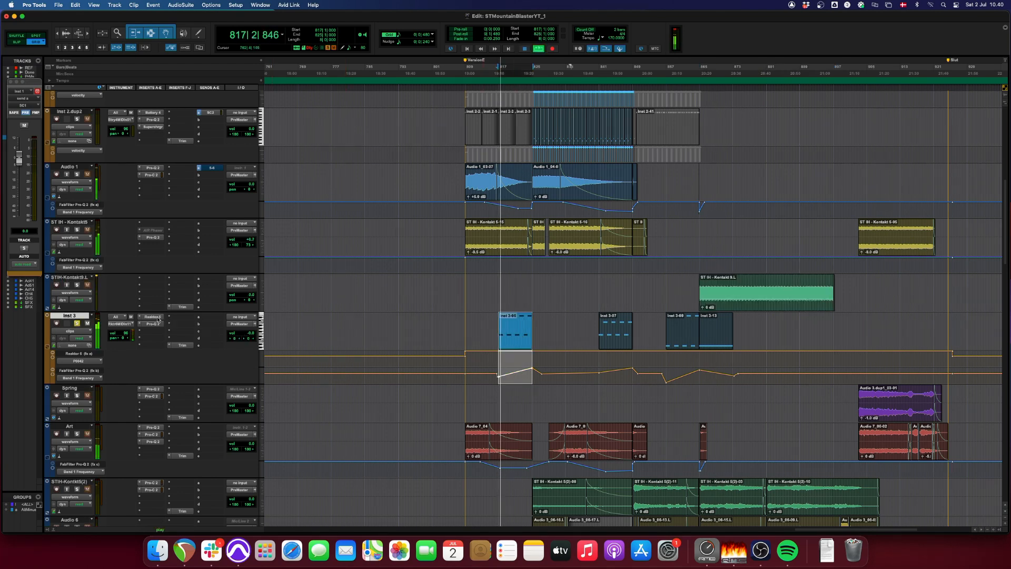
click(153, 317)
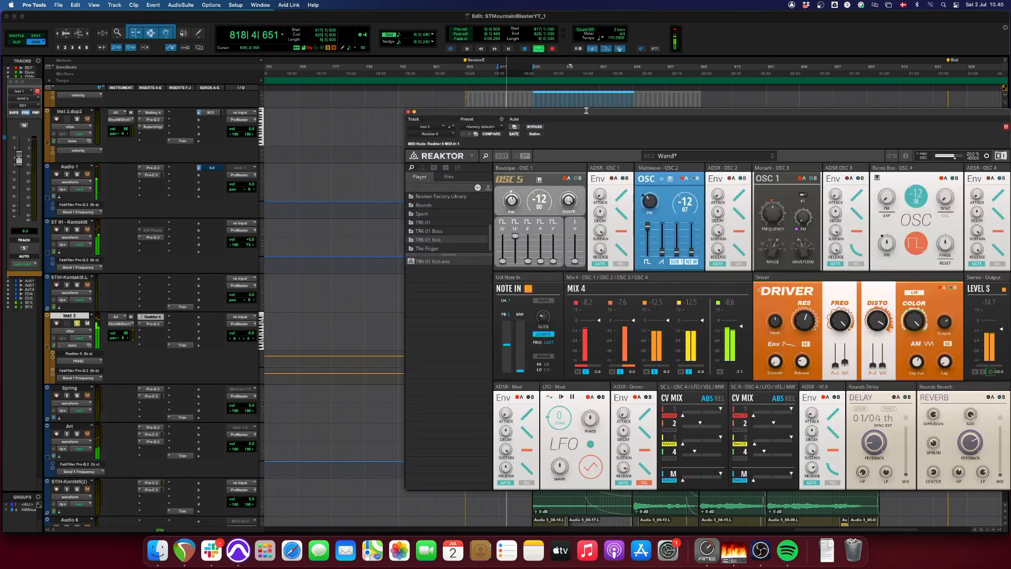
drag(586, 112, 487, 96)
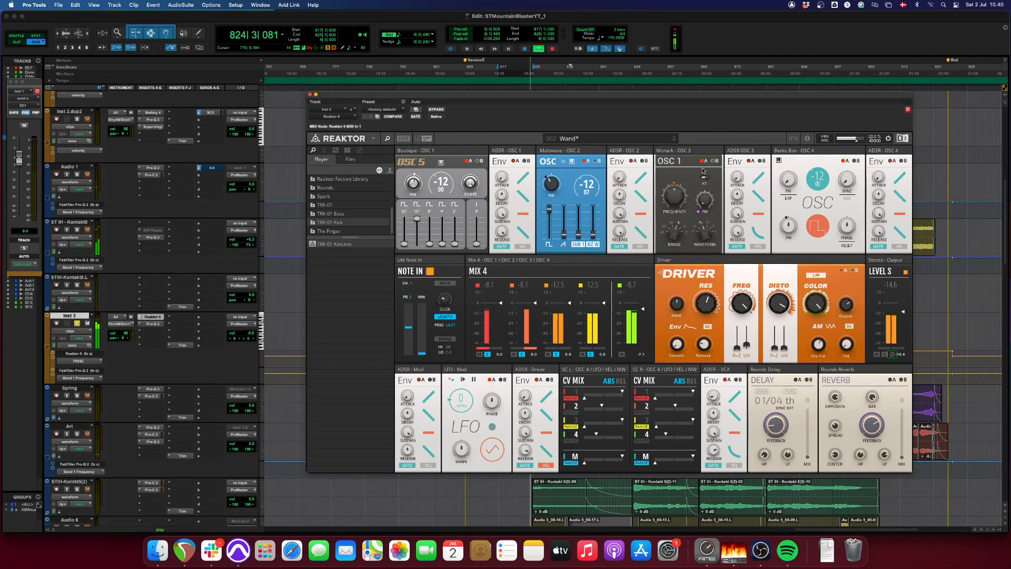
click(310, 94)
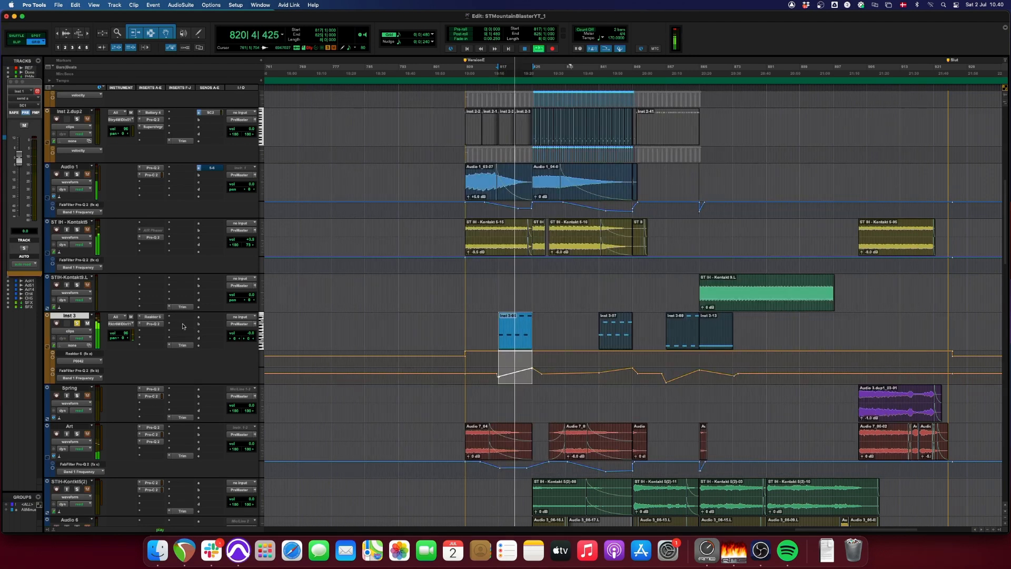
- Examine the automated Pro-Q 2 filter on Inst 3 during playback and compare the sound with the plug-in bypassed
click(152, 323)
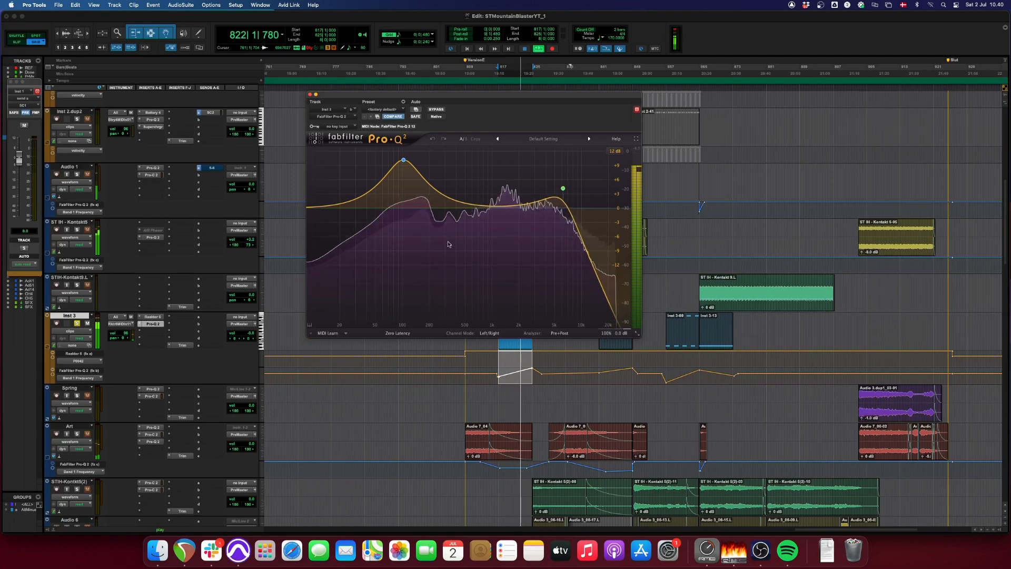
click(436, 109)
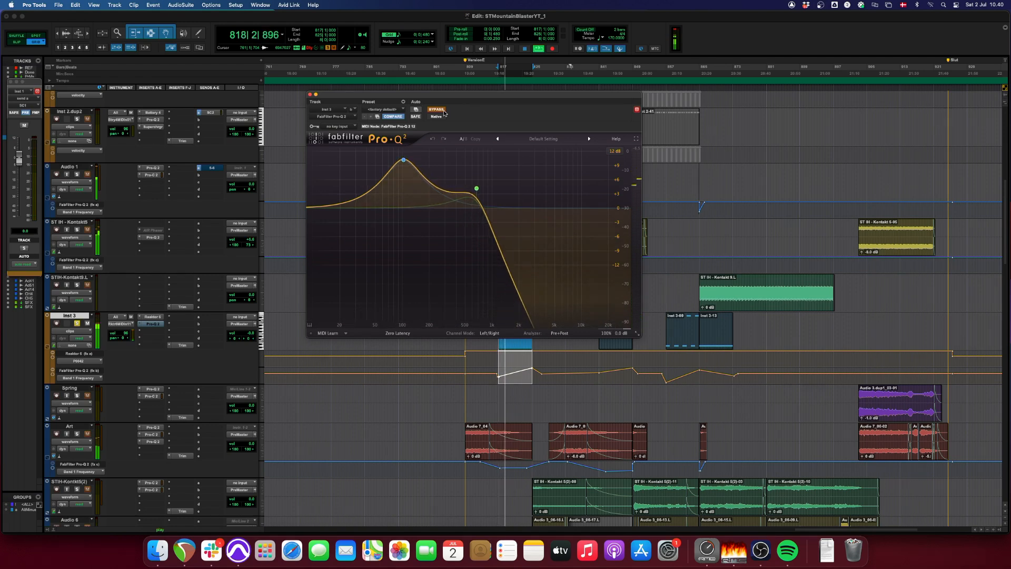
click(444, 111)
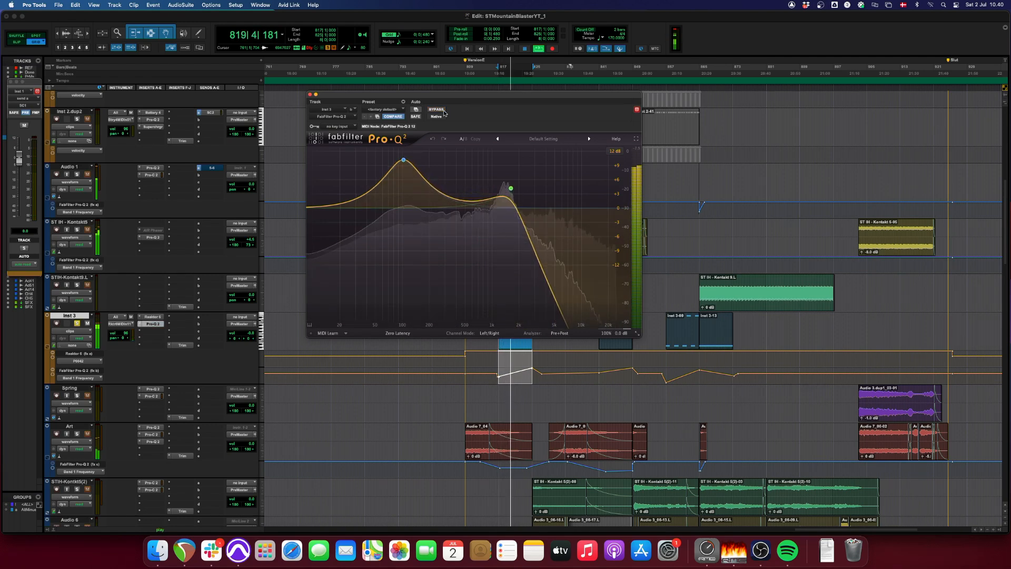
click(310, 95)
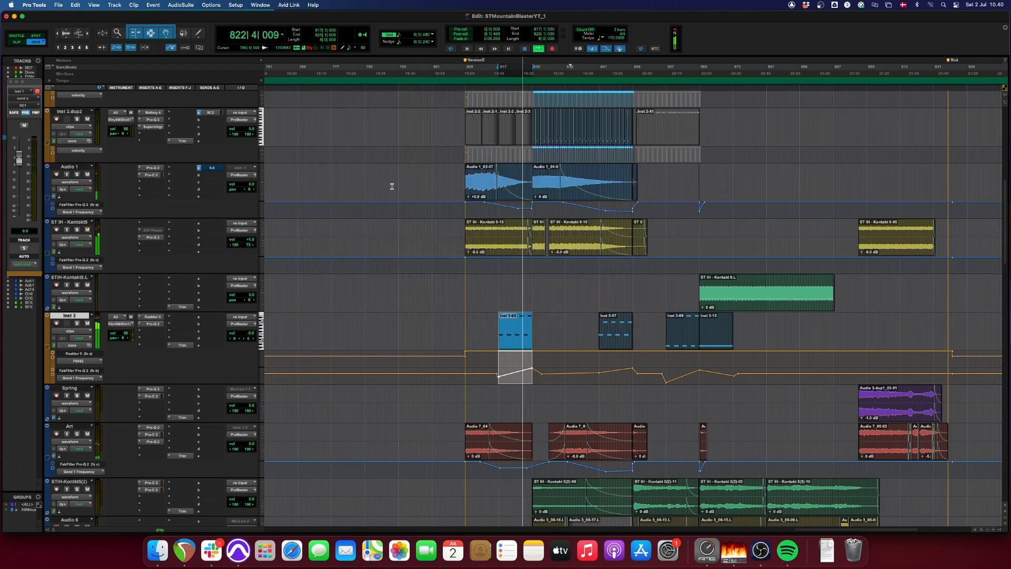
- Audition the Inst 3 clips that start at bars 841 and 857
key(space)
click(623, 343)
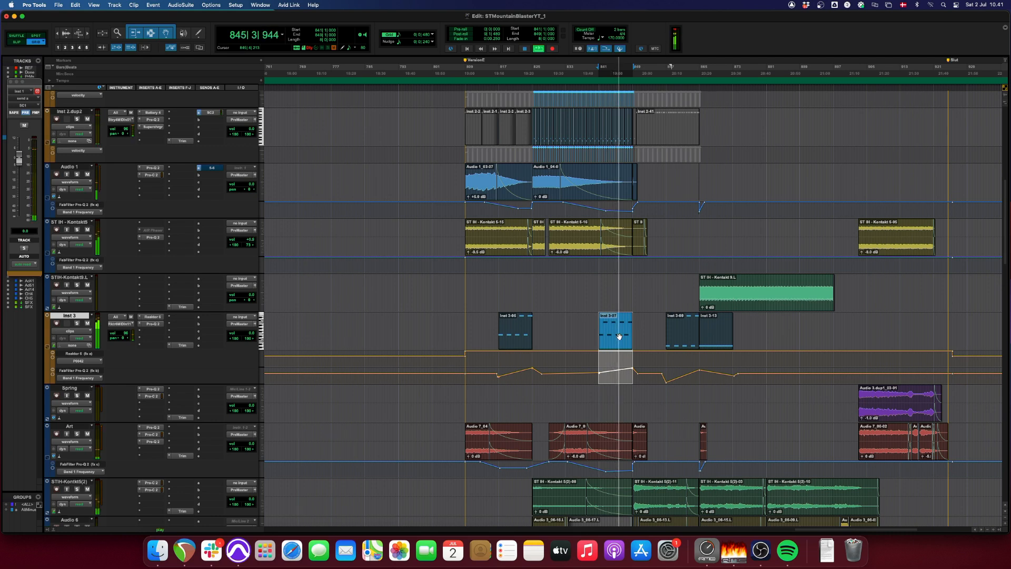
click(677, 344)
key(space)
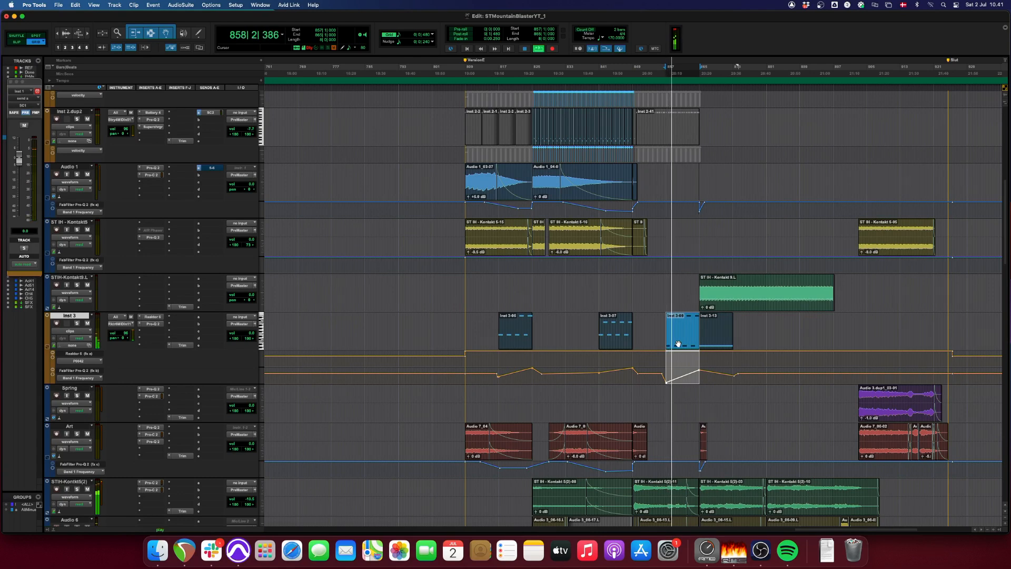
key(shift+s)
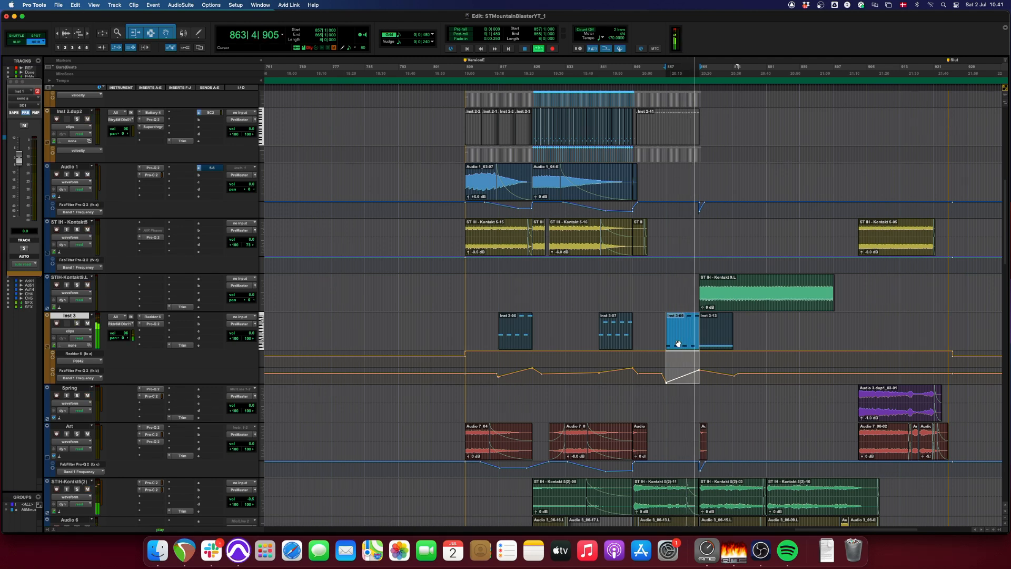
key(space)
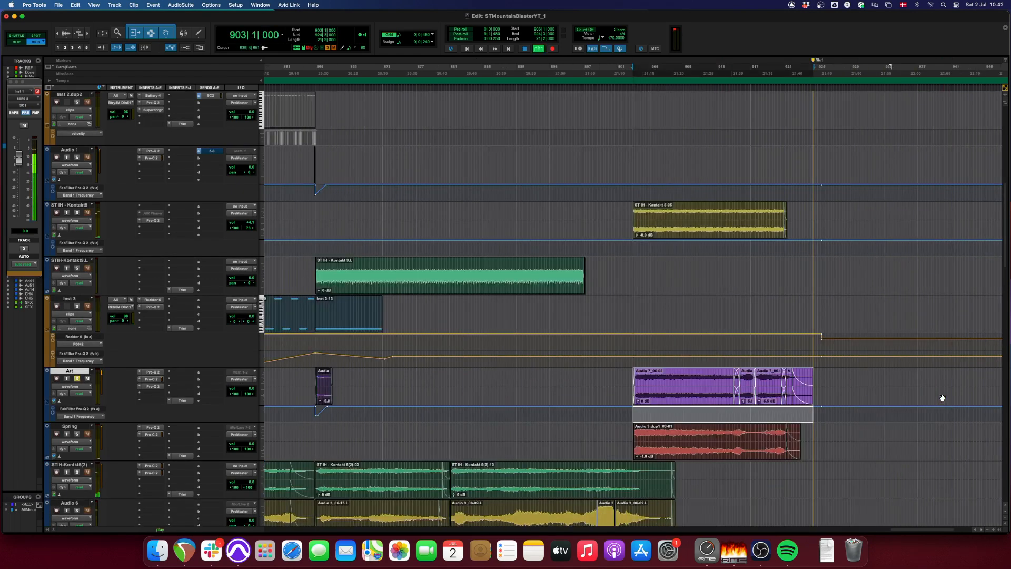
key(space)
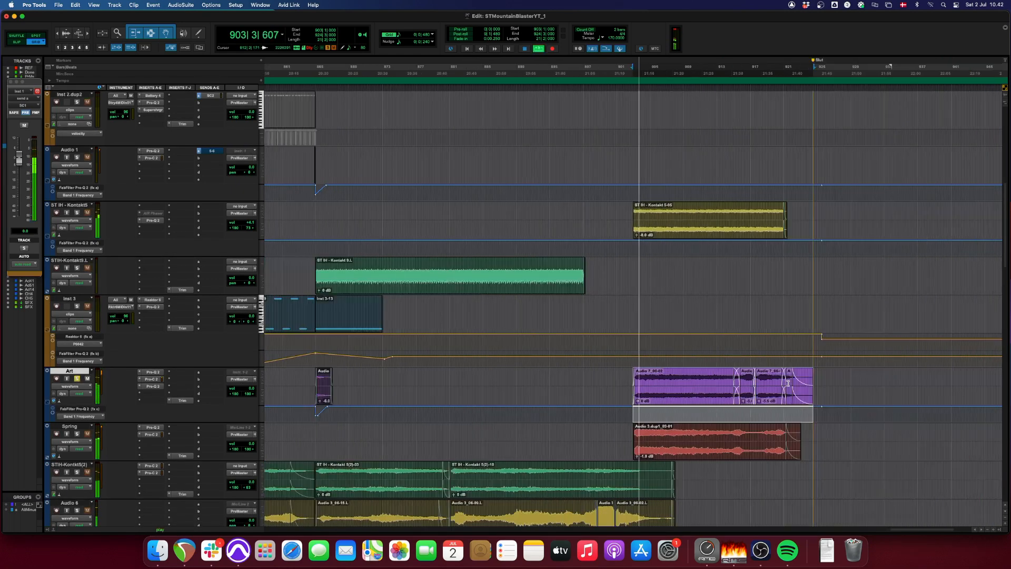
- Play the Art clips from bar 903, comparing the track in solo with the full mix
click(78, 379)
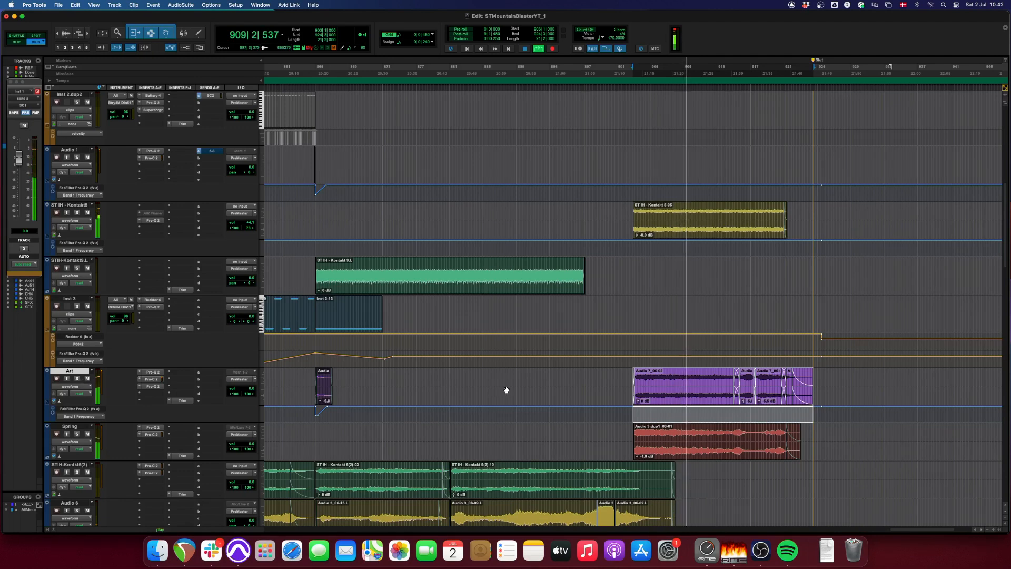
click(77, 379)
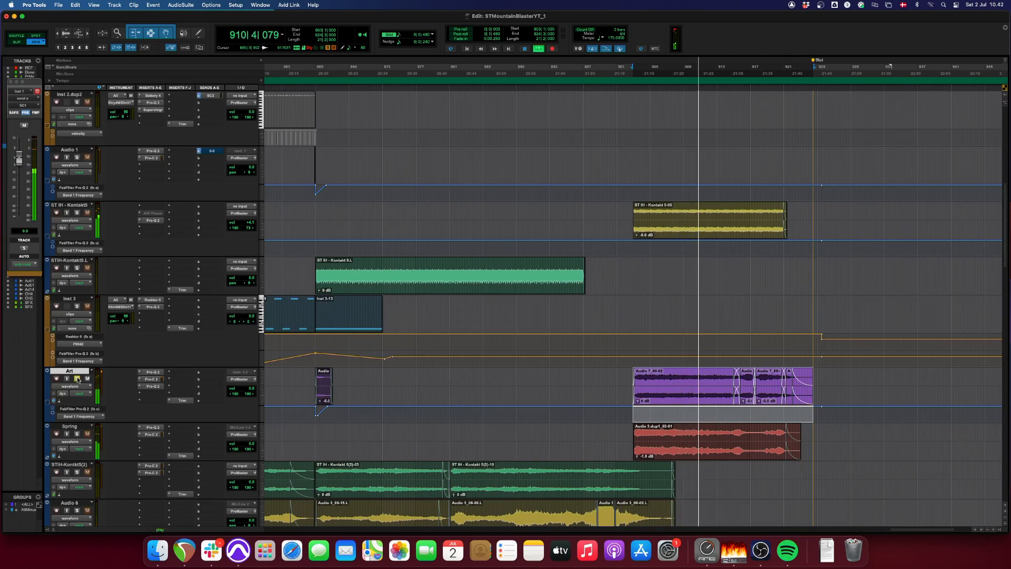
key(space)
- Audition the Spring clip at bar 903 with the track soloed and inspect its waveform up close
click(679, 451)
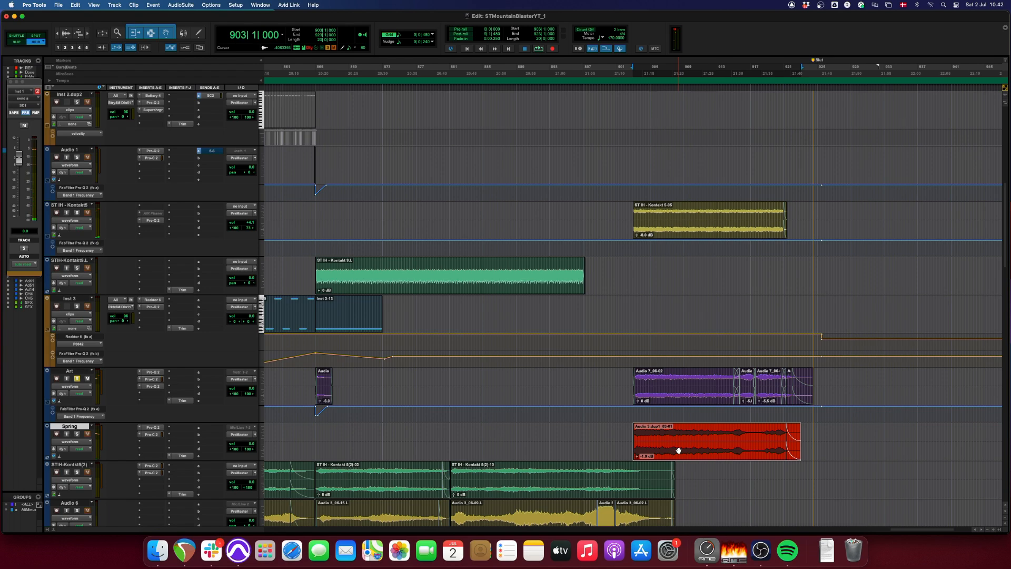
key(space)
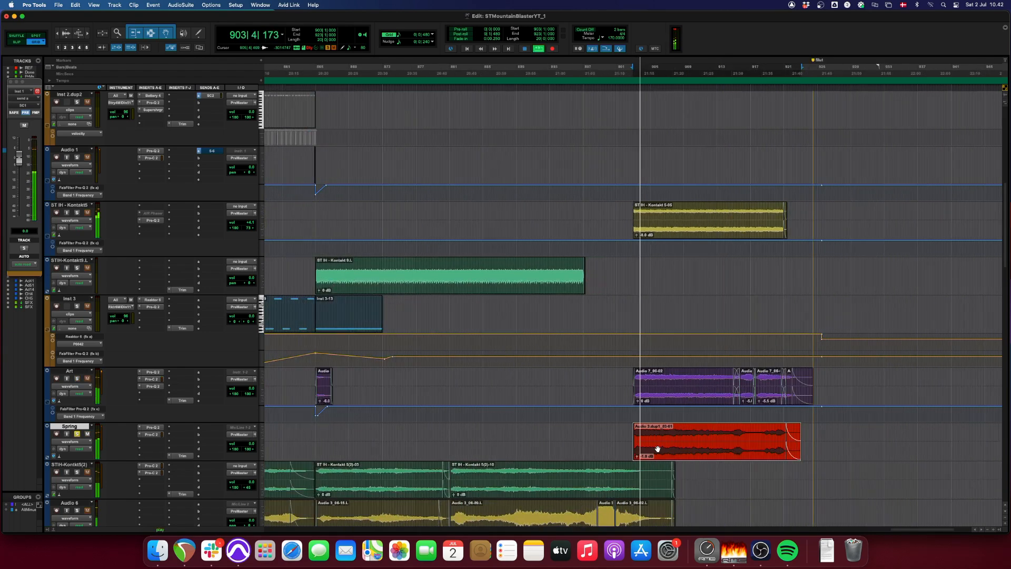
key(super+bracketright)
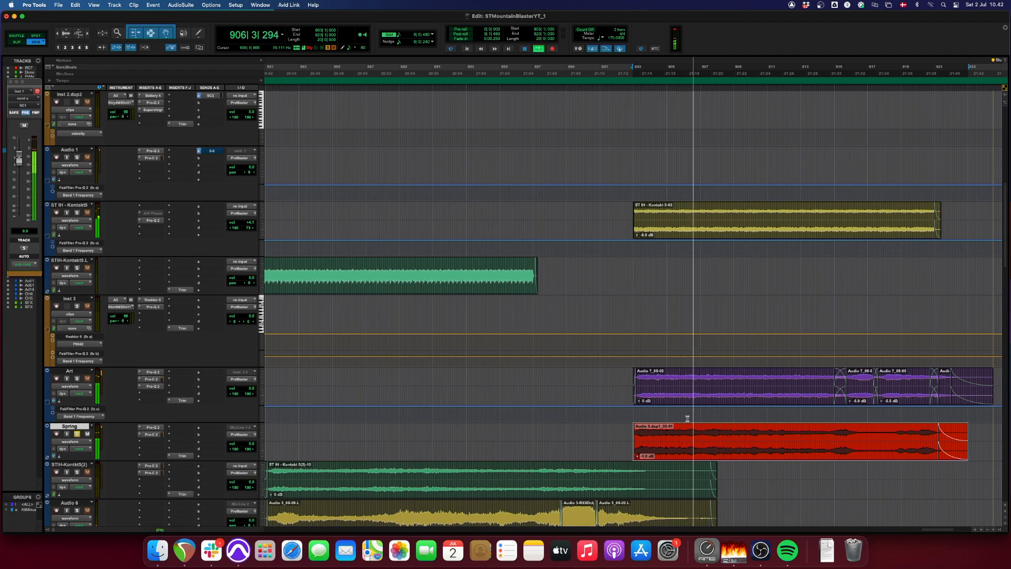
key(super+bracketleft)
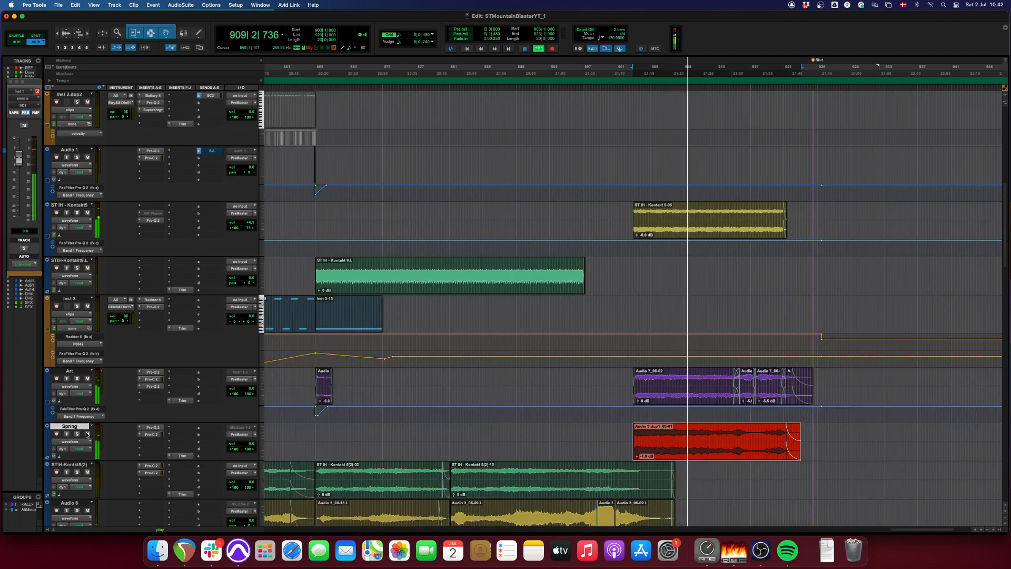
- Compare the section after bar 903 with the Art and Spring tracks muted and unmuted, and stop playback
click(89, 381)
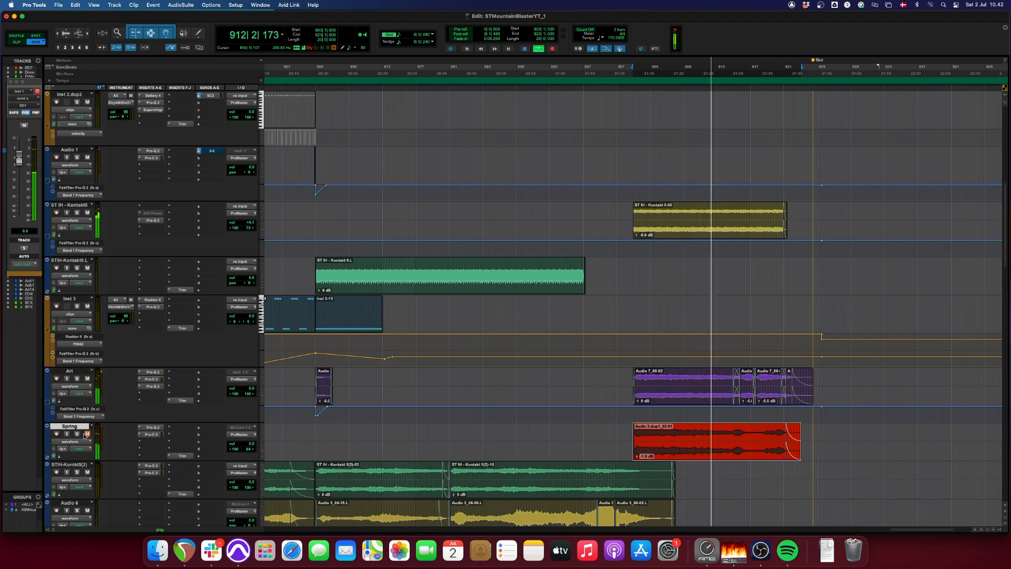
click(88, 435)
key(super+bracketleft)
key(super+bracketleft)
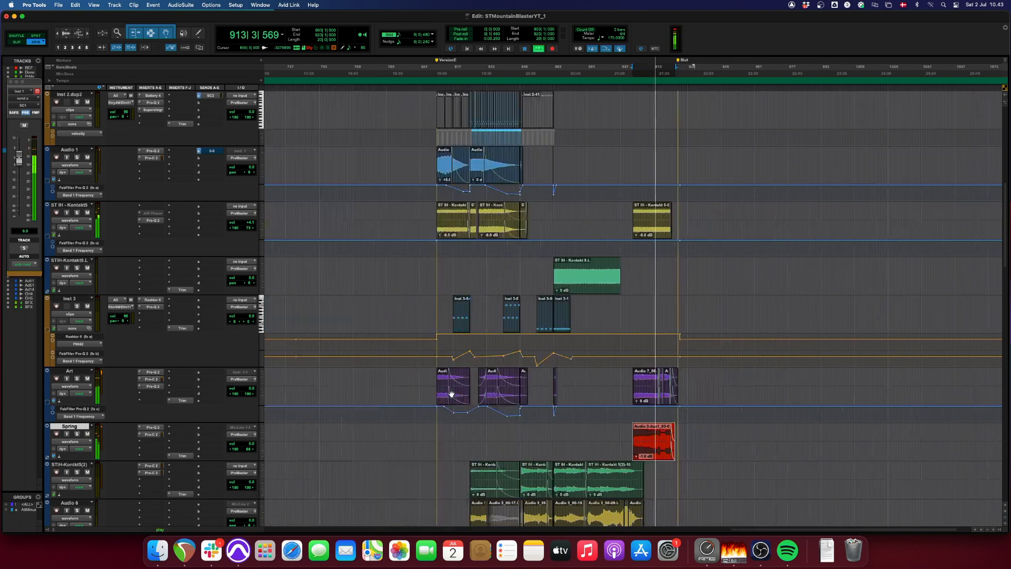
scroll(450, 392, down, 2)
key(super+bracketright)
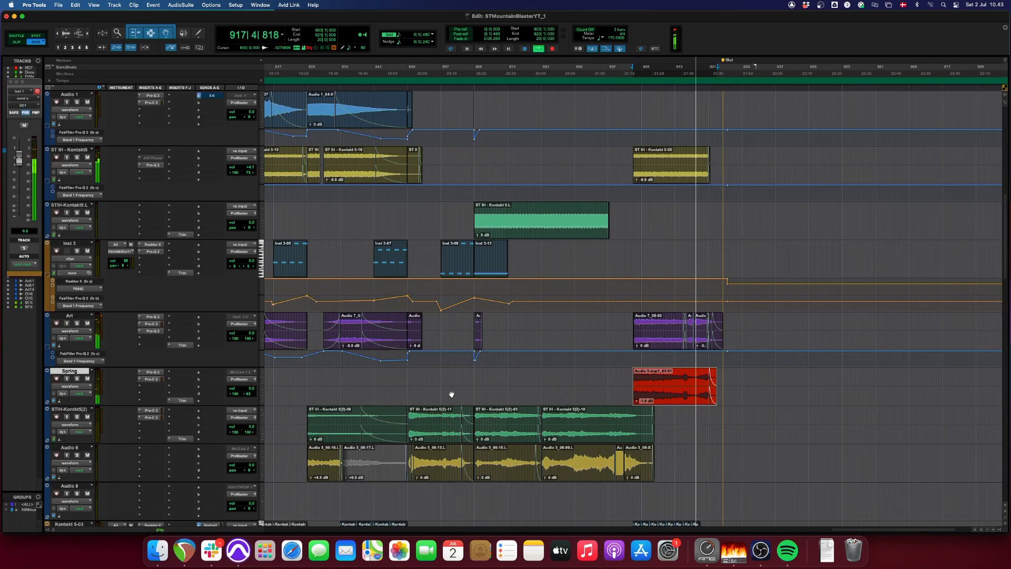
key(space)
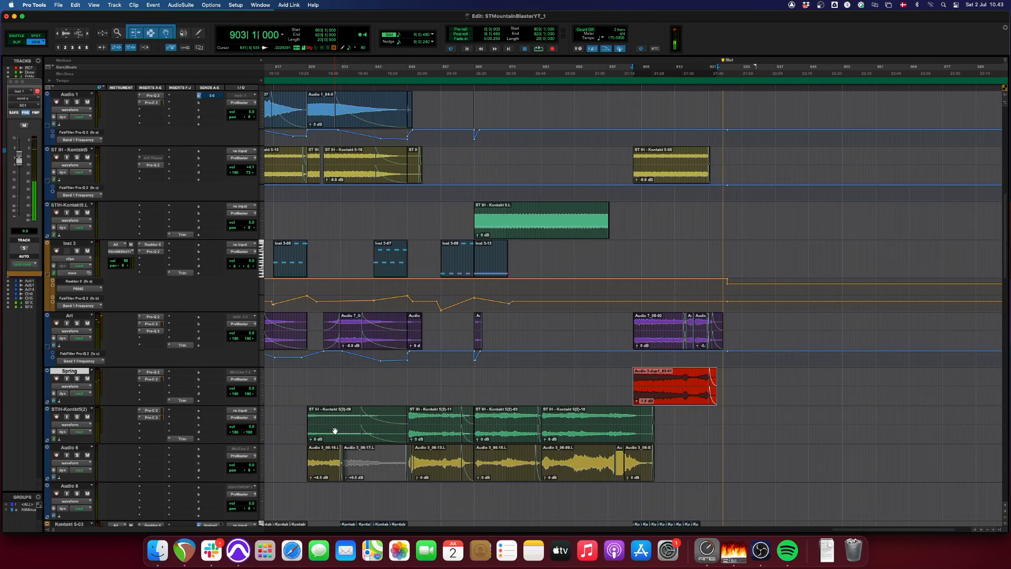
- Audition the four STIH-Kontakt5(2) clips in turn, starting at bars 825, 849, 865 and 881
click(335, 431)
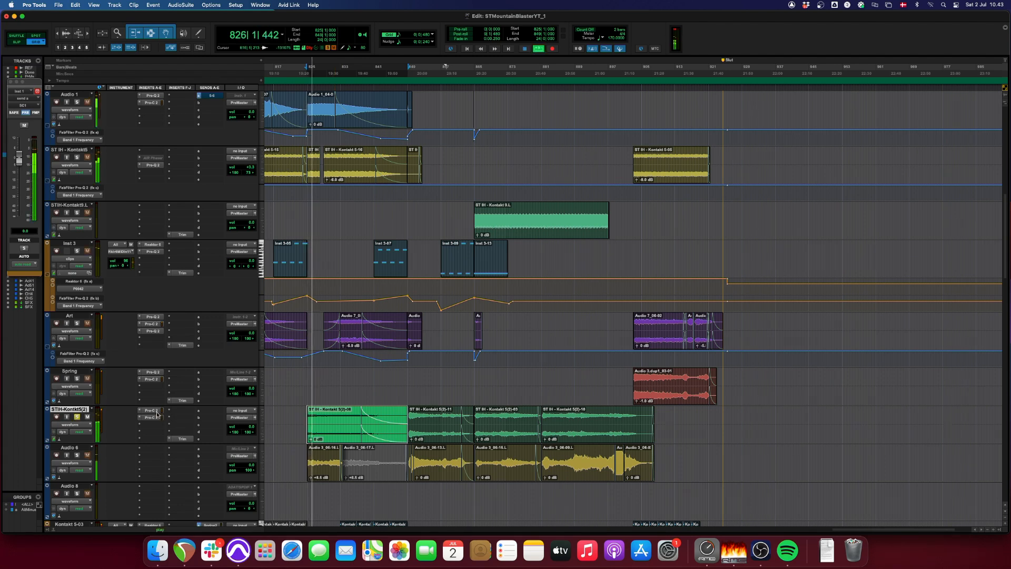
click(430, 438)
key(space)
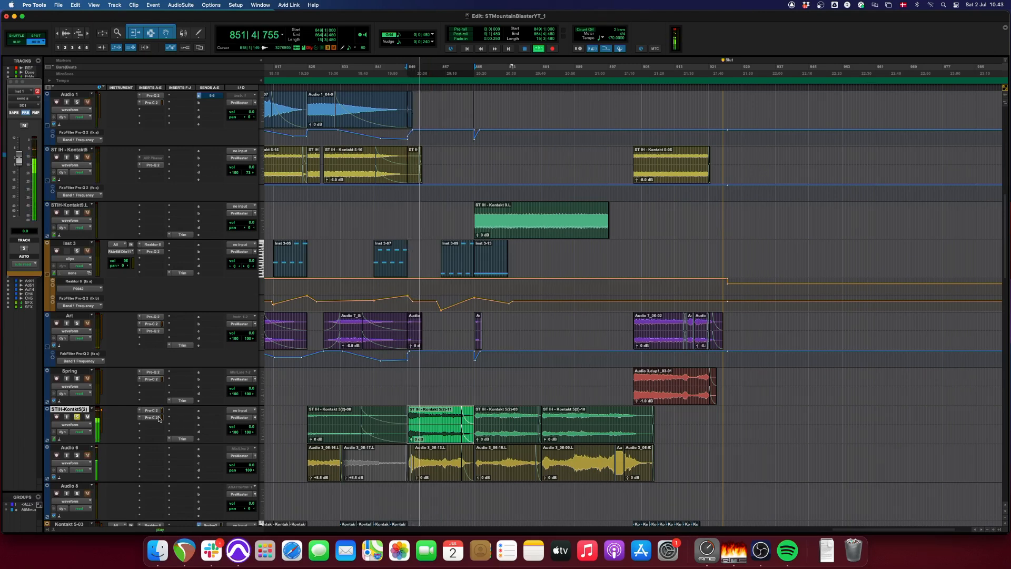
click(497, 433)
key(space)
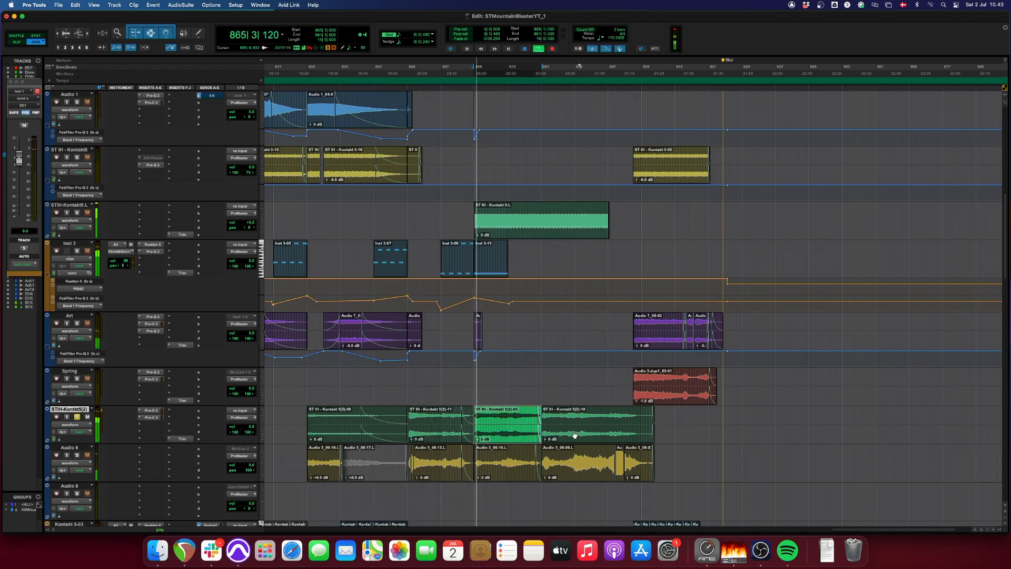
click(574, 435)
key(space)
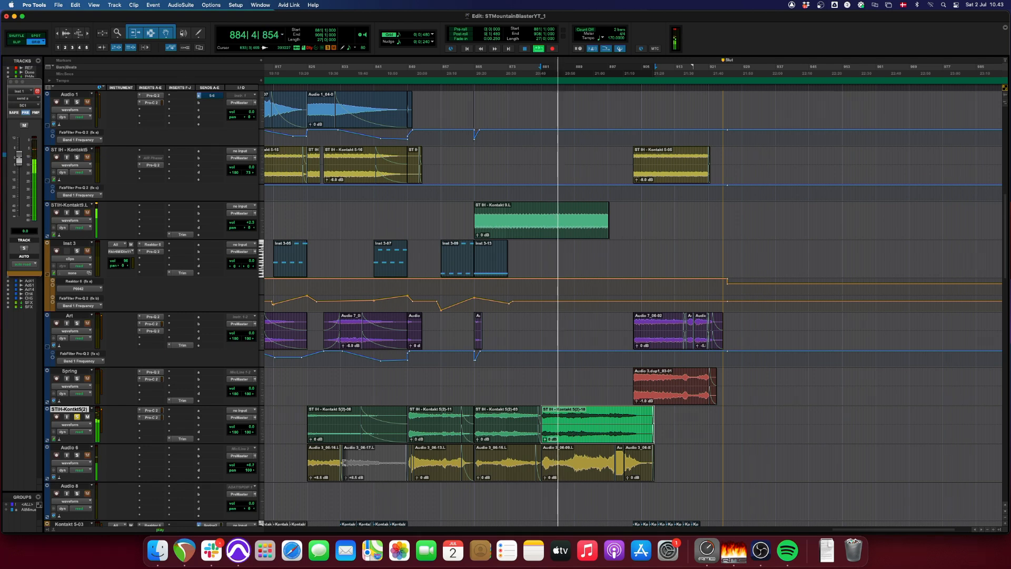
- Audition the first Audio 6 clip, starting at bar 825, with the track in solo
click(326, 474)
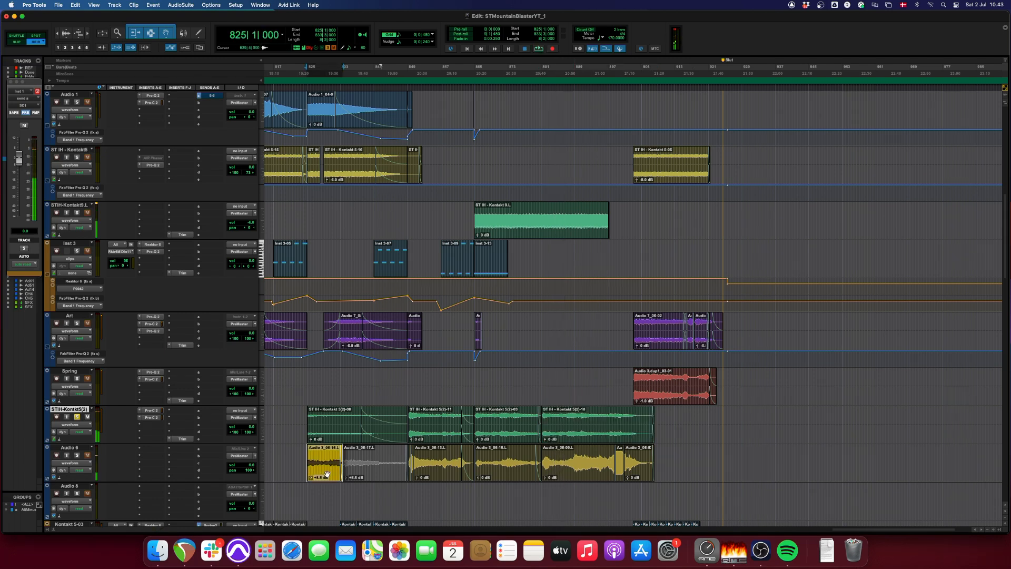
key(space)
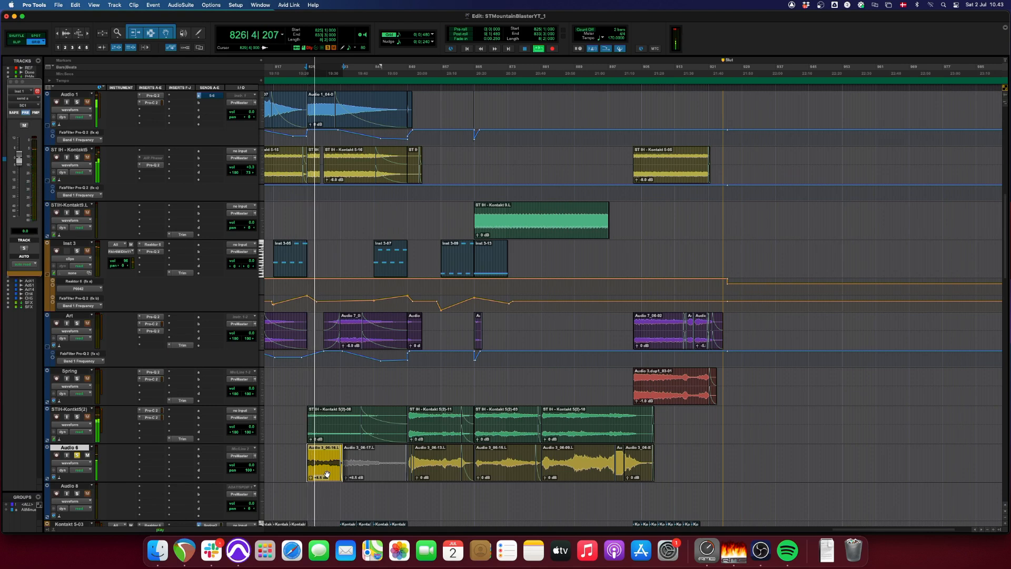
key(super+bracketright)
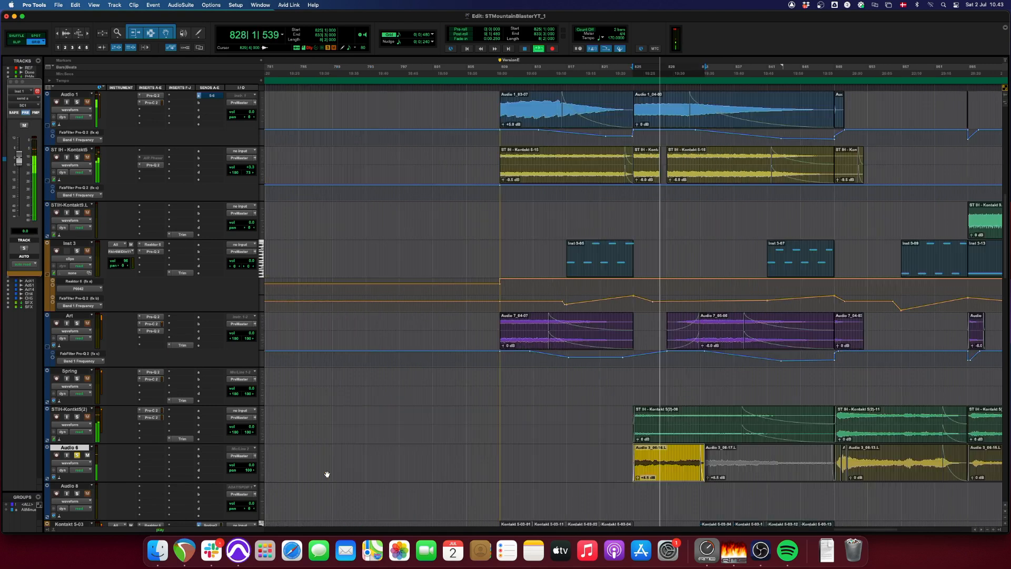
key(super+bracketleft)
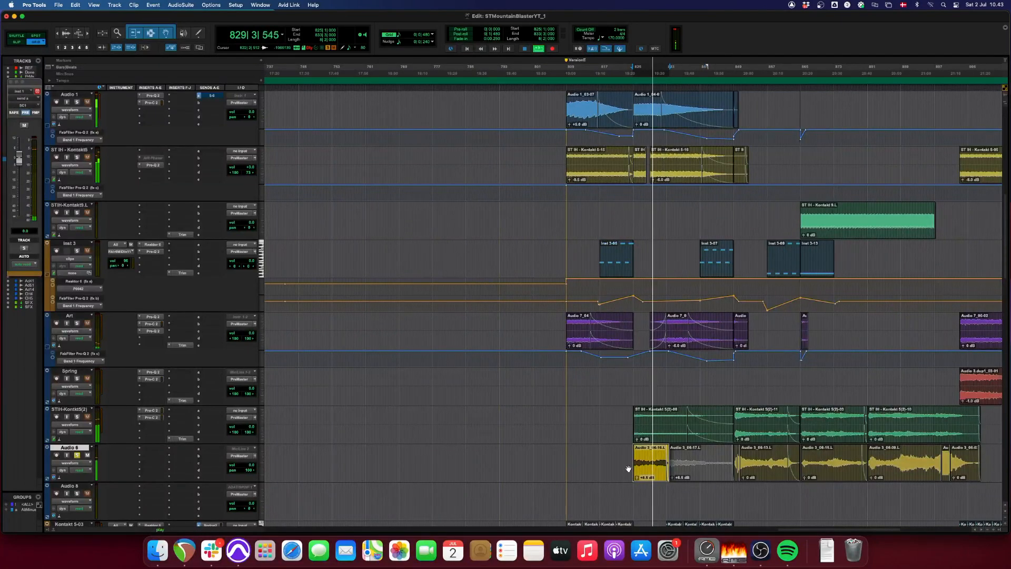
- Audition the Audio 6 clip starting at bar 850, comparing it with the STIH-Kontakt5(2) clip playing at the same spot
click(757, 474)
key(super+bracketright)
key(super+bracketright)
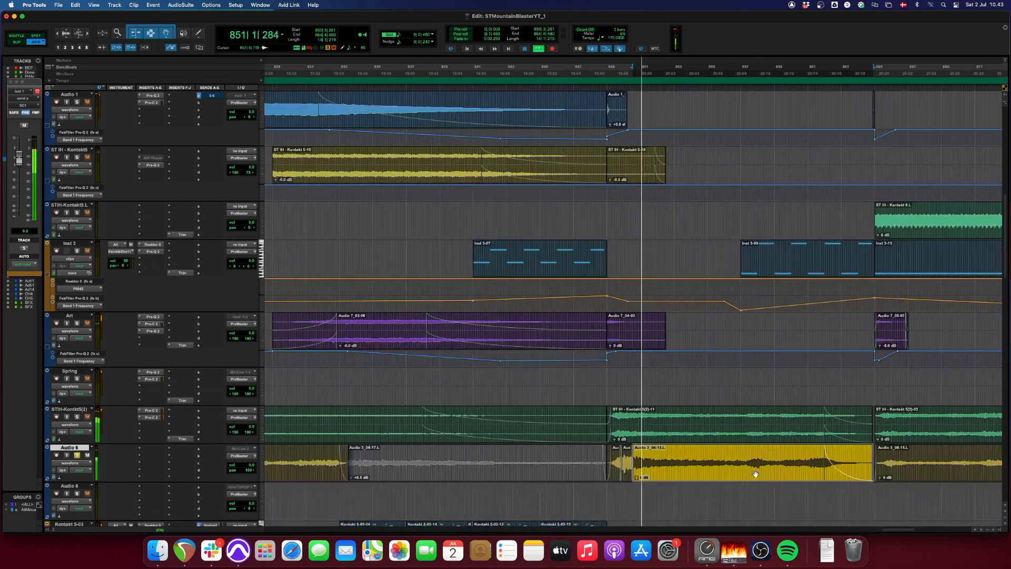
click(634, 420)
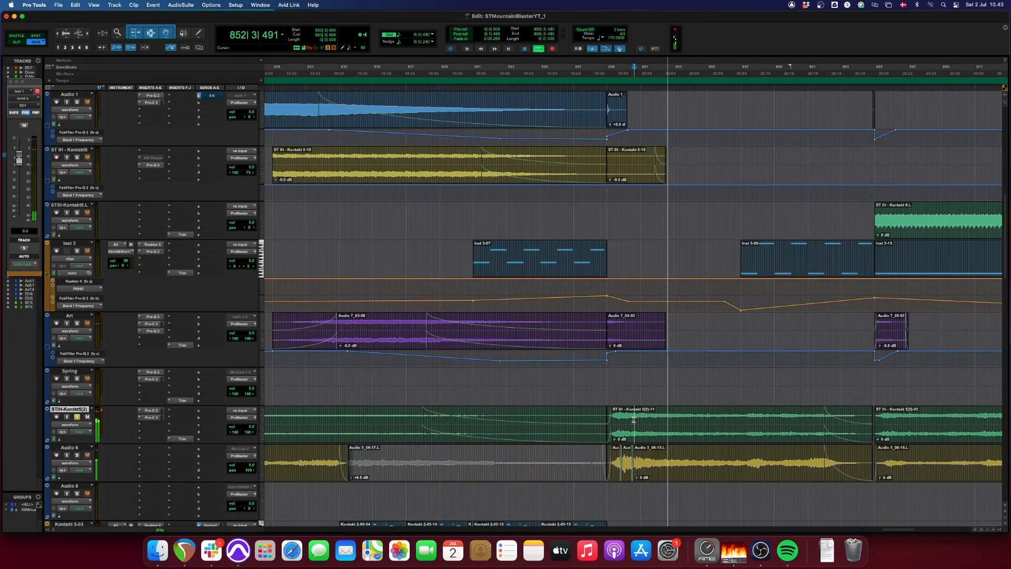
click(655, 473)
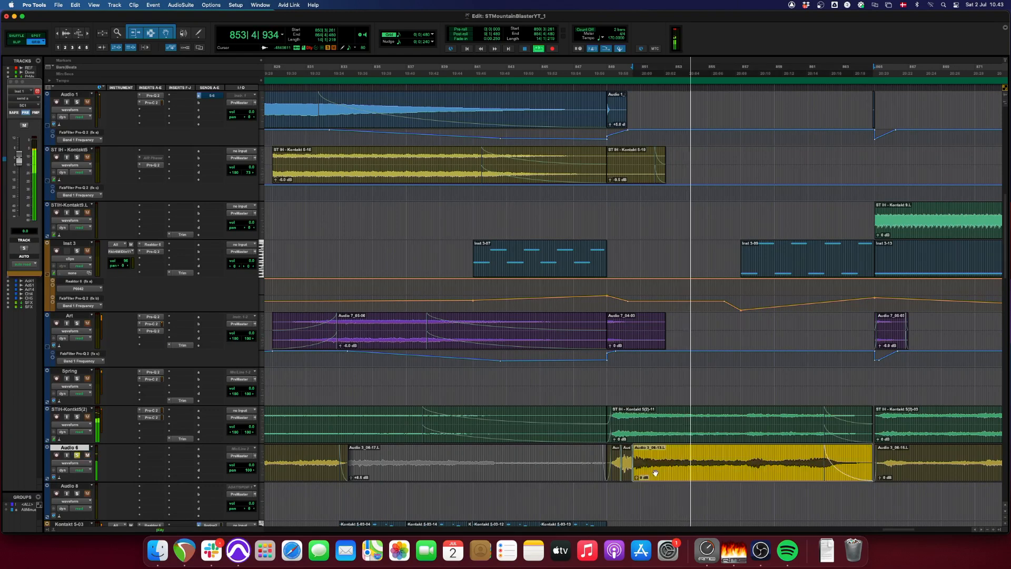
key(super+bracketleft)
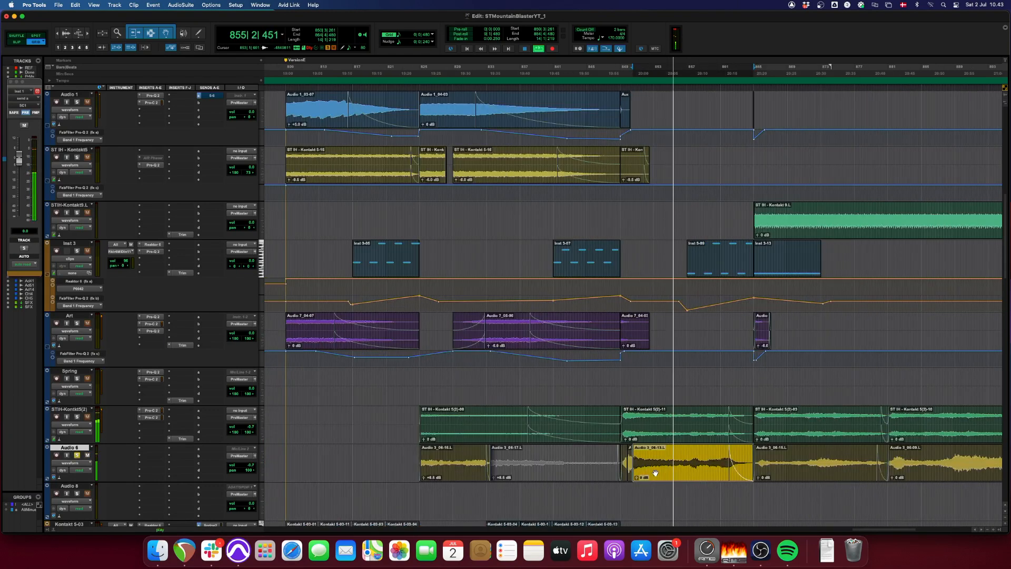
key(shift+s)
key(r)
key(r)
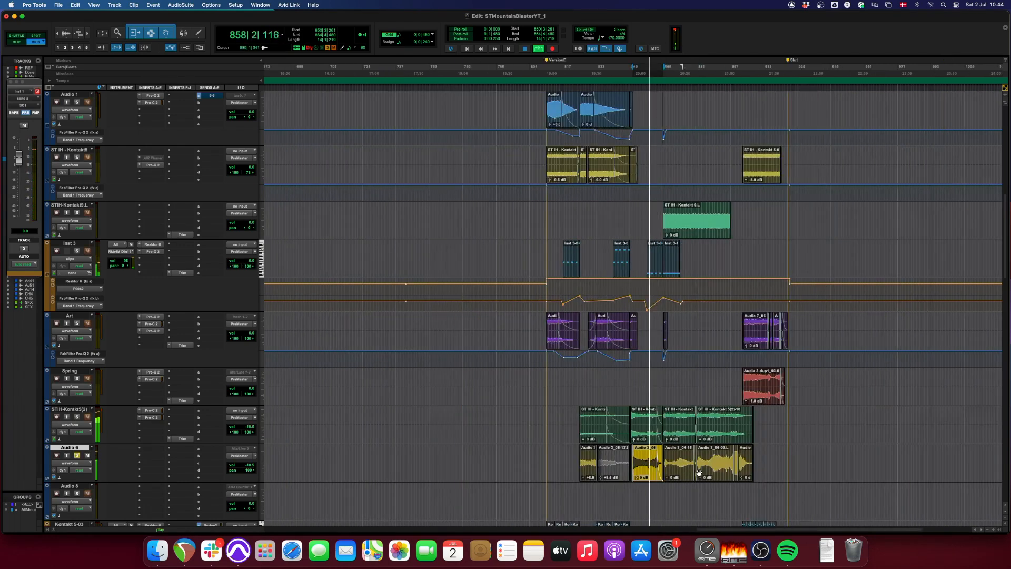
key(t)
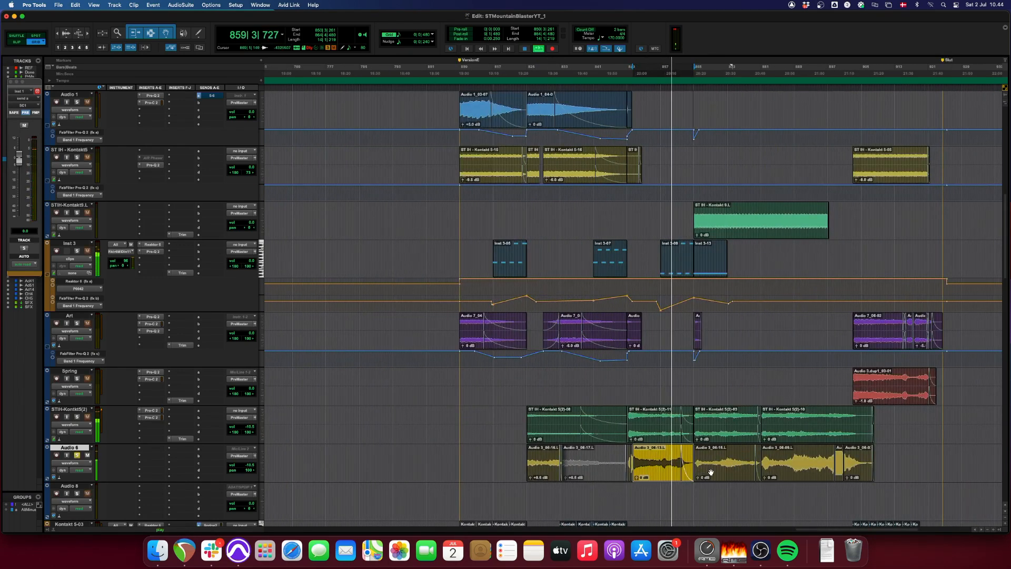
key(t)
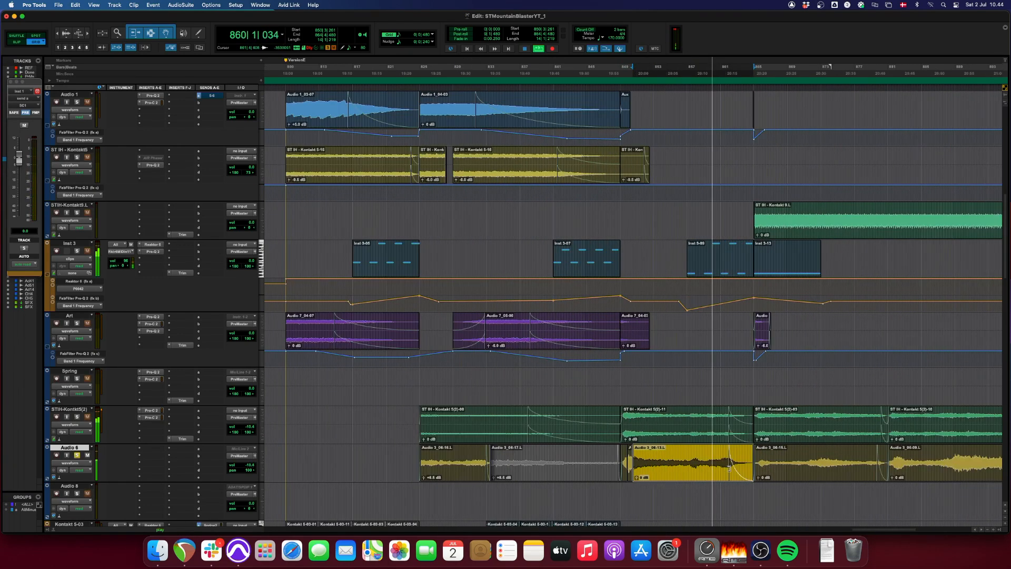
- Audition the Audio 6 clip starting at bar 865 and view it in the surrounding arrangement
click(785, 469)
key(space)
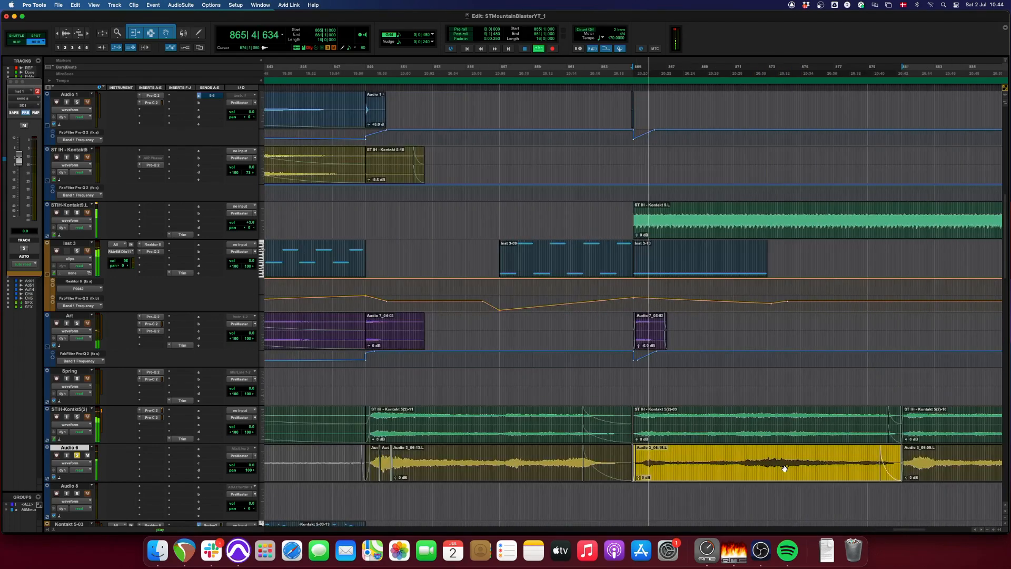
key(r)
key(r)
key(t)
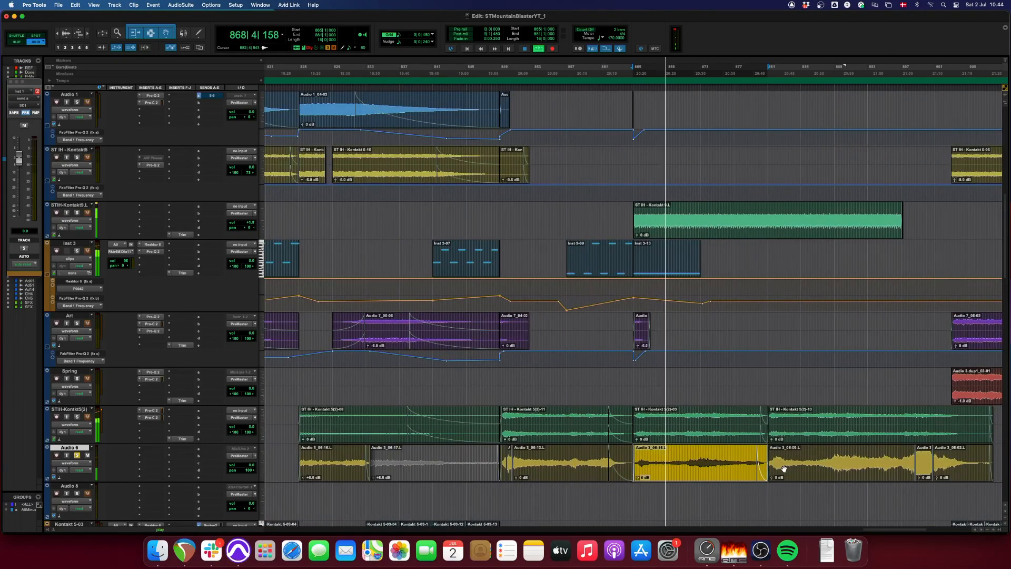
key(r)
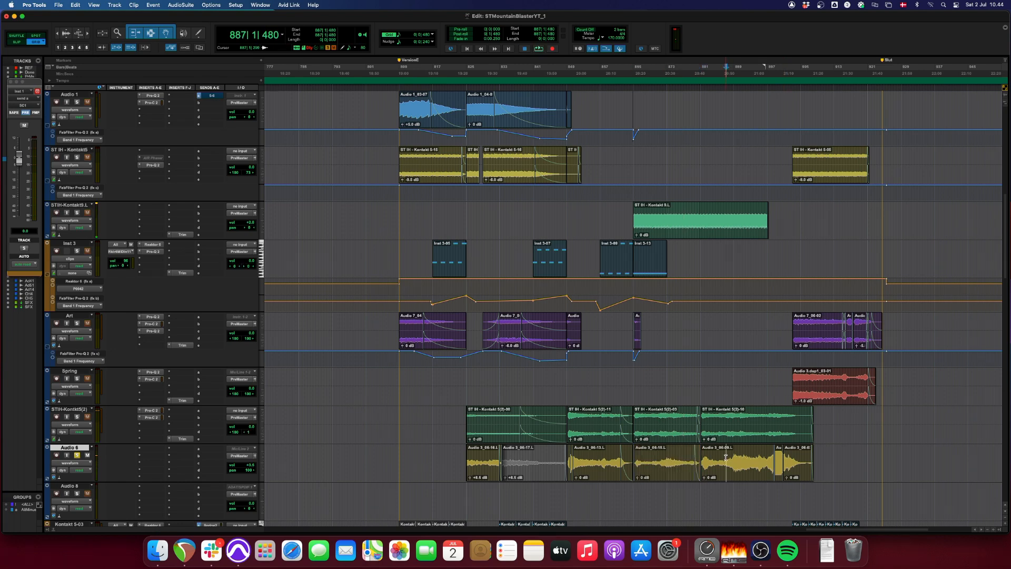
- Play the soloed Audio 6 track from bar 887 and stop playback
key(space)
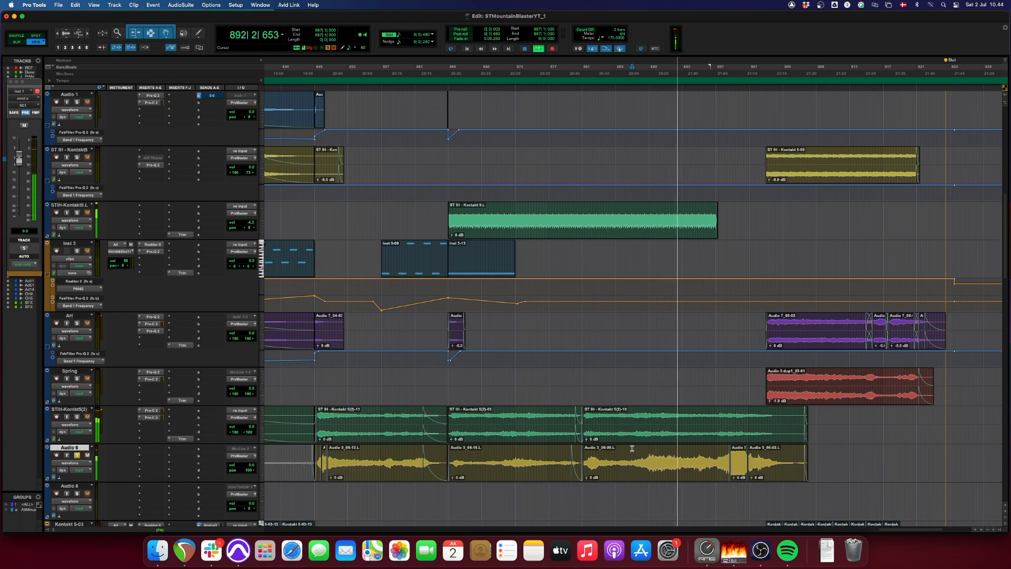
key(r)
key(r)
key(r)
key(r)
key(r)
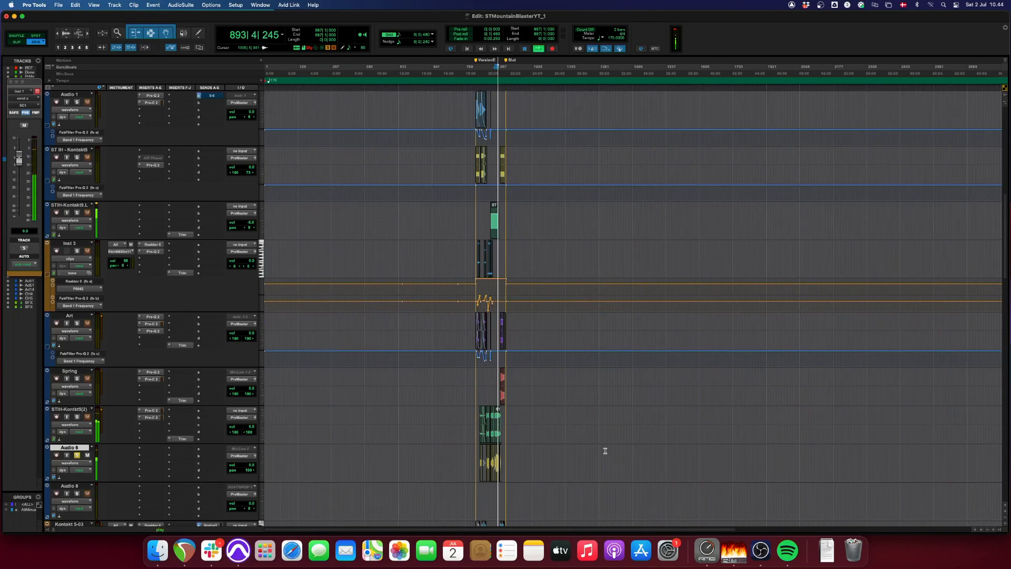
key(space)
key(t)
key(t)
key(t)
key(t)
key(t)
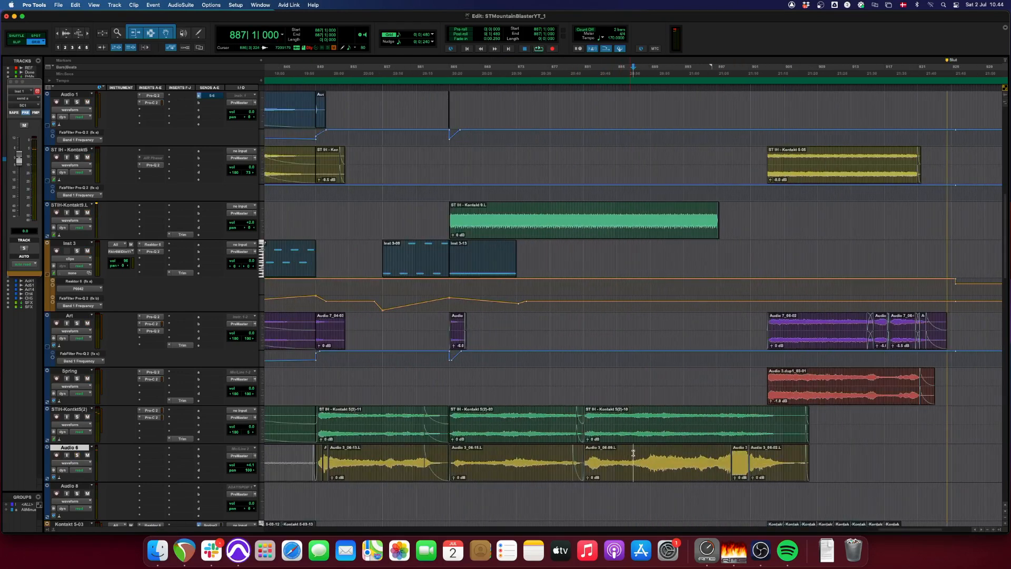
- Replay the section from bar 887 with Audio 6 in the full mix, and stop playback
key(space)
scroll(634, 453, down, 3)
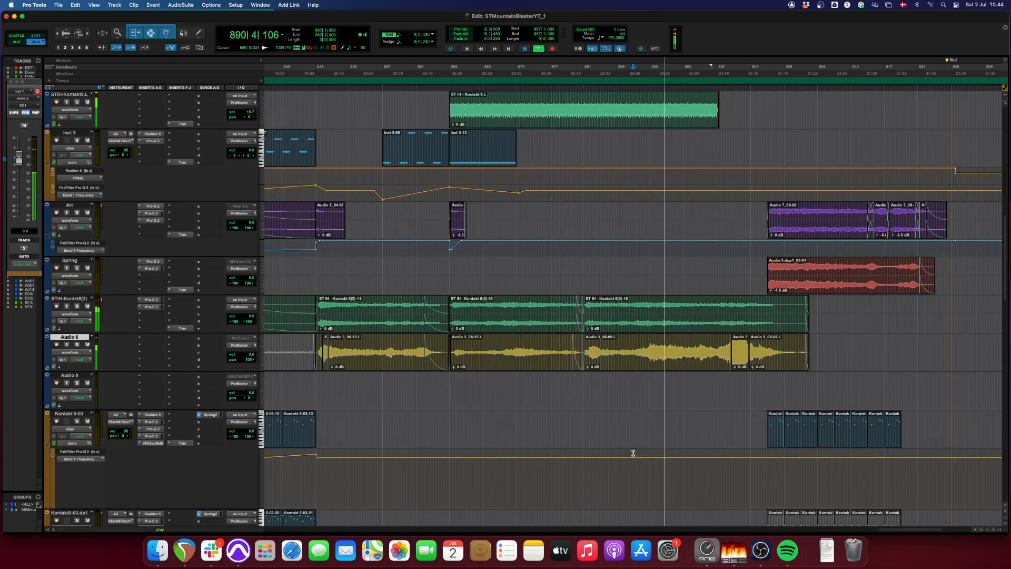
key(r)
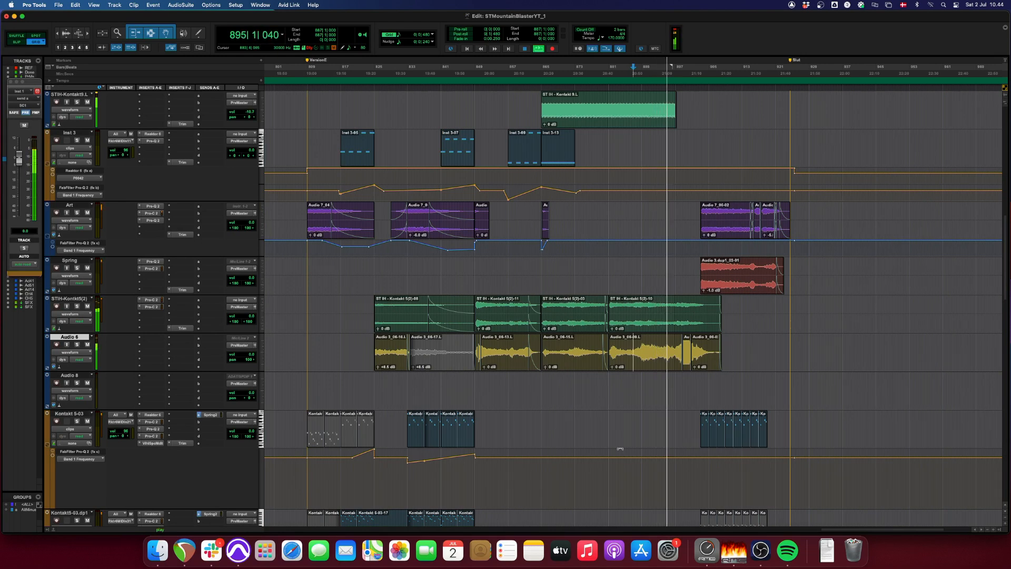
key(space)
- Examine the Kontakt 5-03 track's Reaktor instrument and Pro-Q equalizer while auditioning its clip at bar 833
click(412, 437)
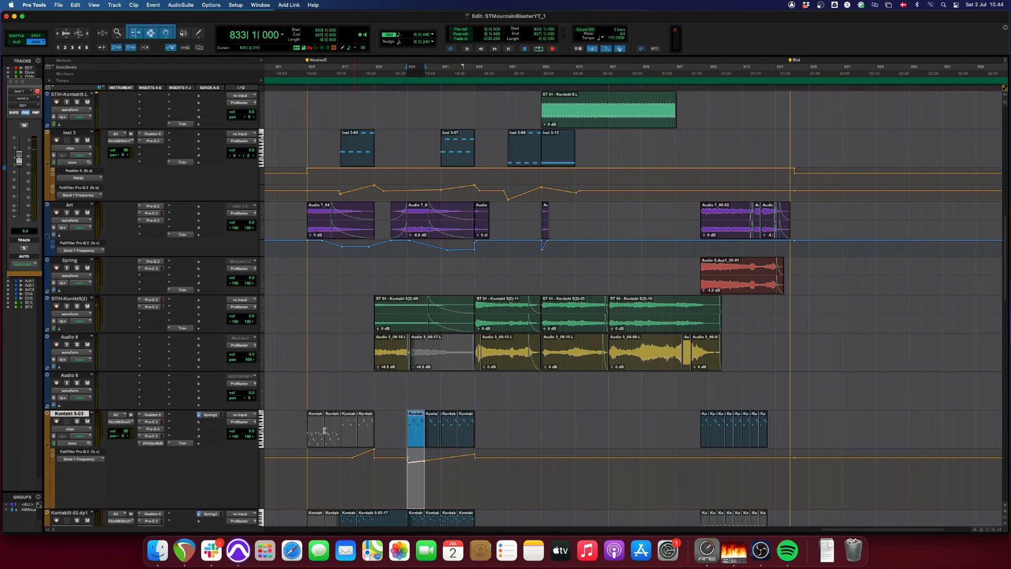
click(152, 415)
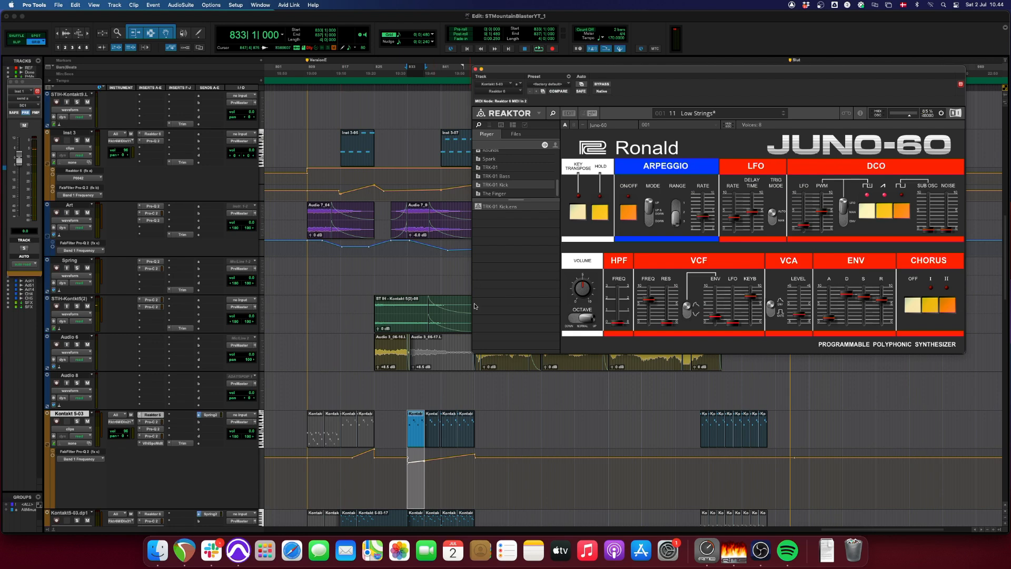
scroll(150, 391, down, 5)
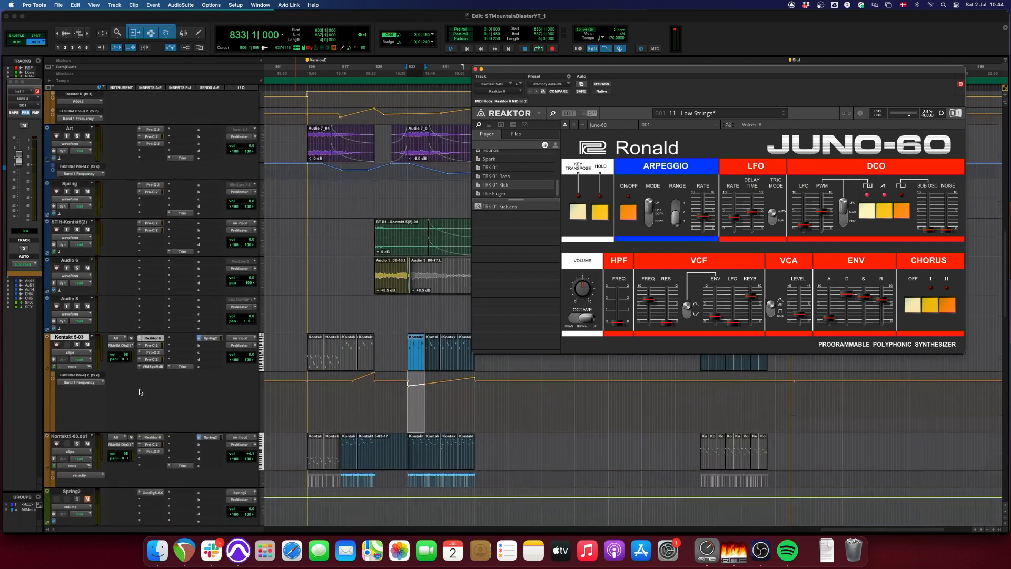
key(space)
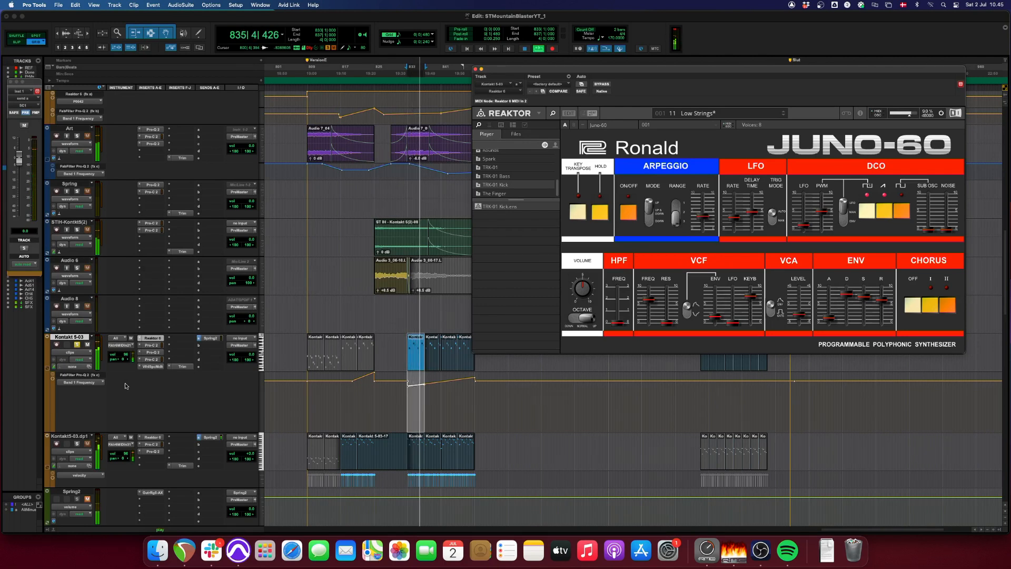
click(155, 354)
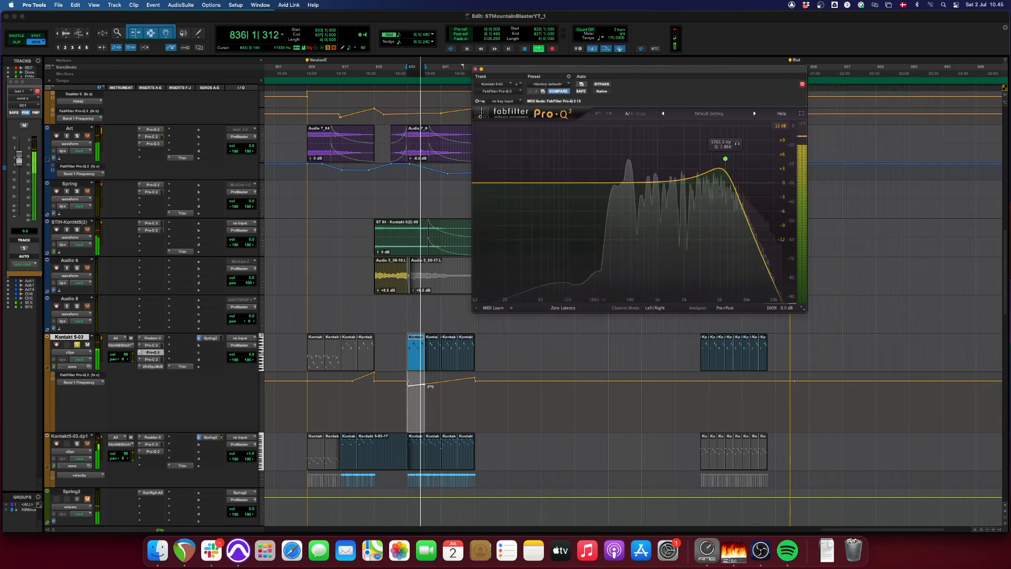
key(space)
- Play the Kontakt5-03.dp1 clips from bar 833 in solo and inspect the track's Reaktor instrument
shift+click(466, 361)
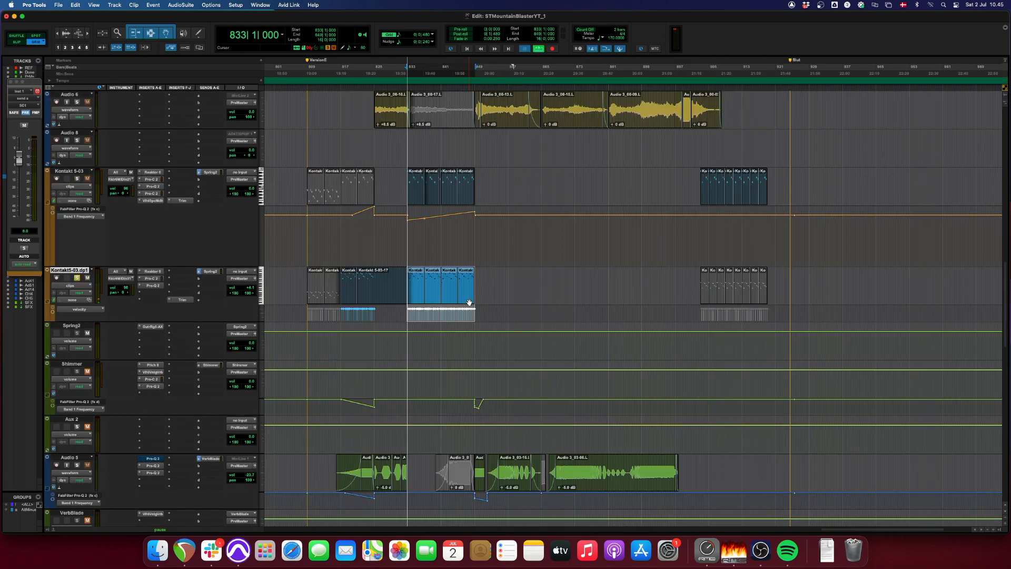
click(153, 272)
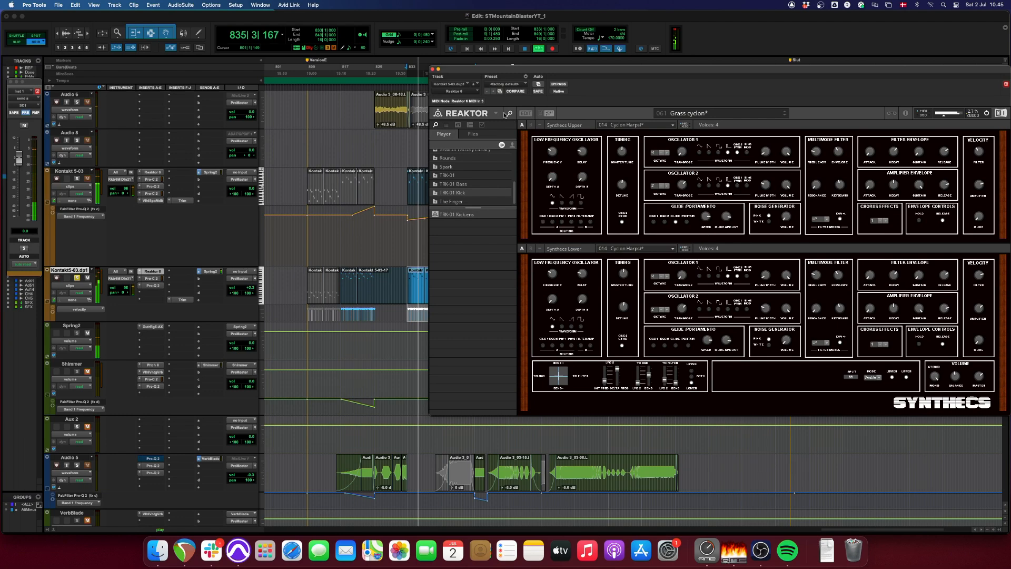
click(433, 69)
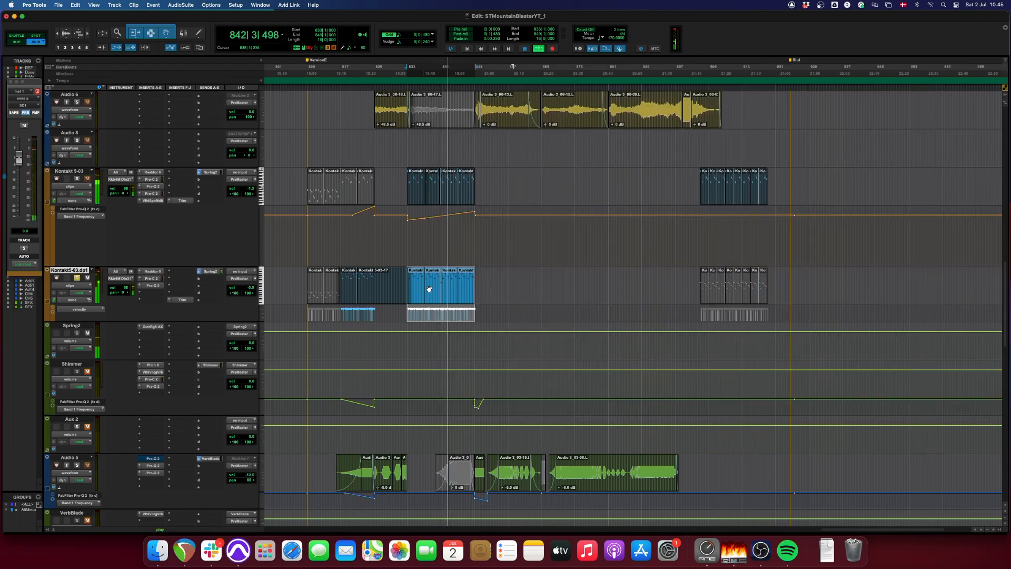
- Audition the first Audio 5 clip, starting at bar 816, in solo and view its waveform up close
scroll(429, 289, down, 3)
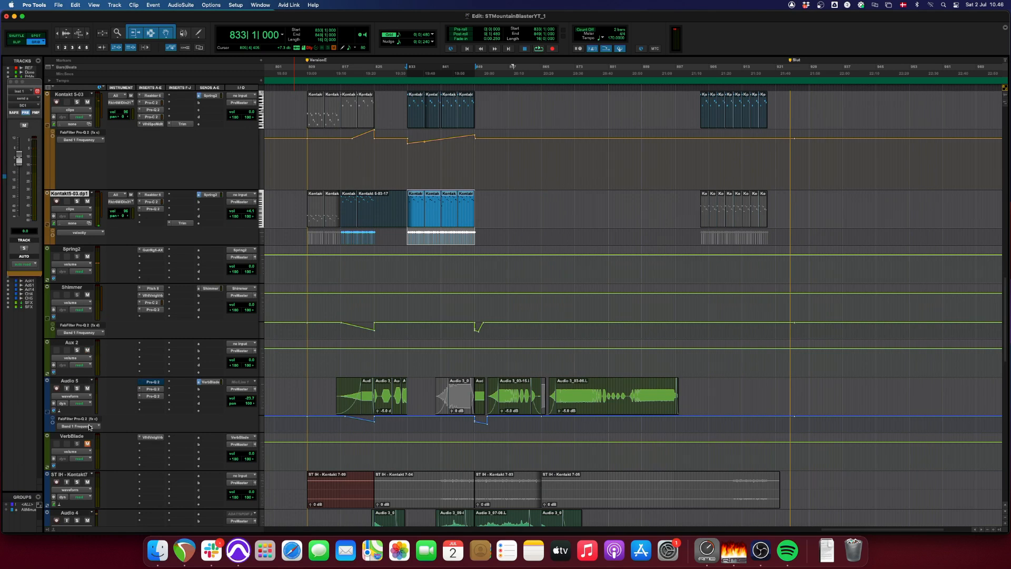
click(366, 406)
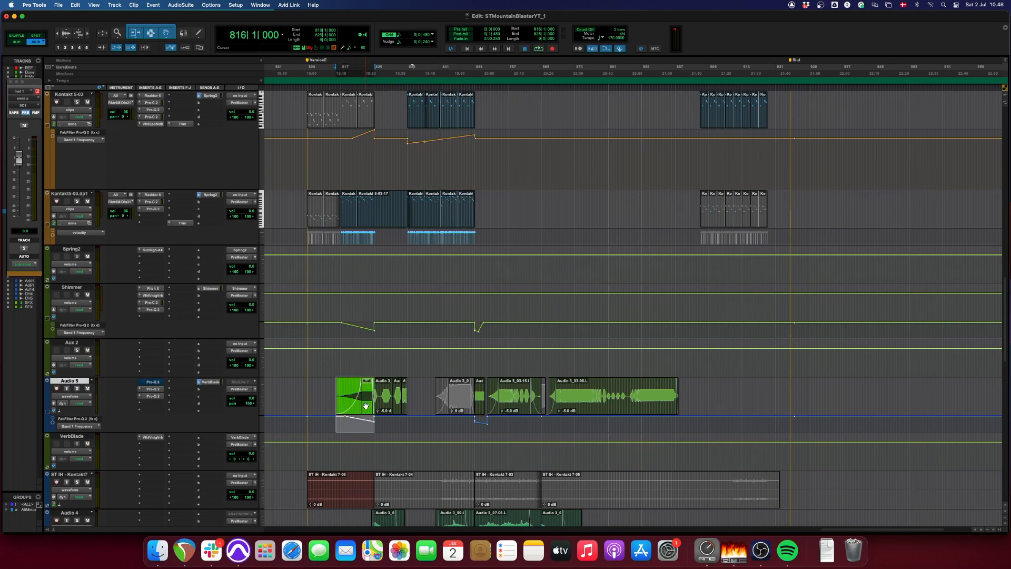
key(t)
key(t)
key(r)
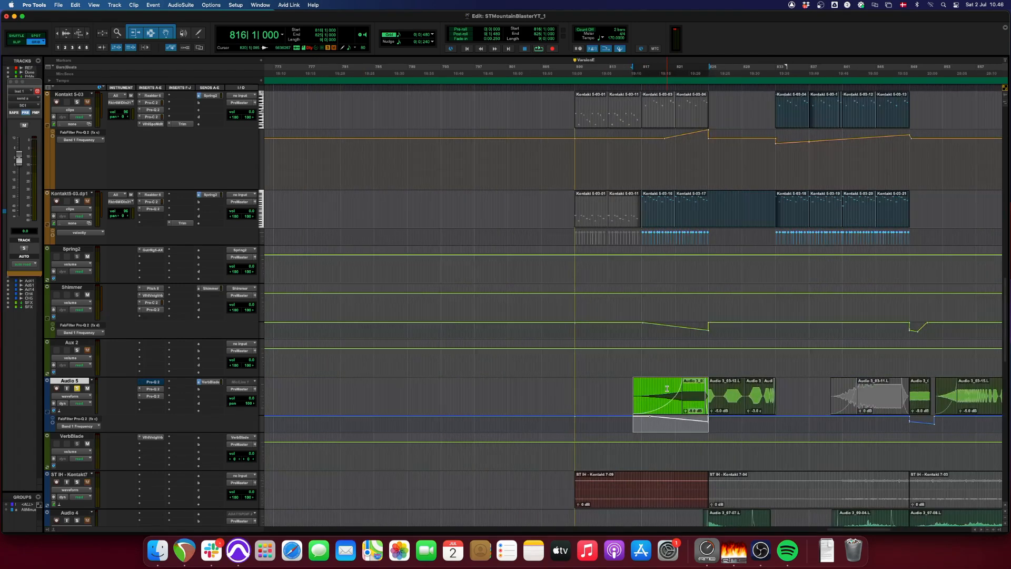
key(space)
- Play the soloed Audio 5 clips repeatedly from bar 820
click(669, 388)
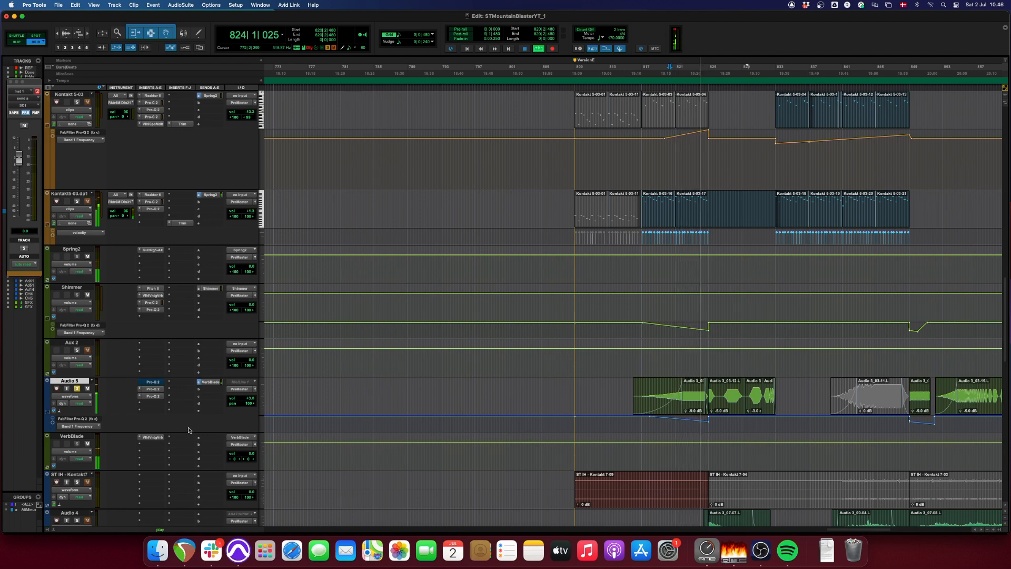
key(space)
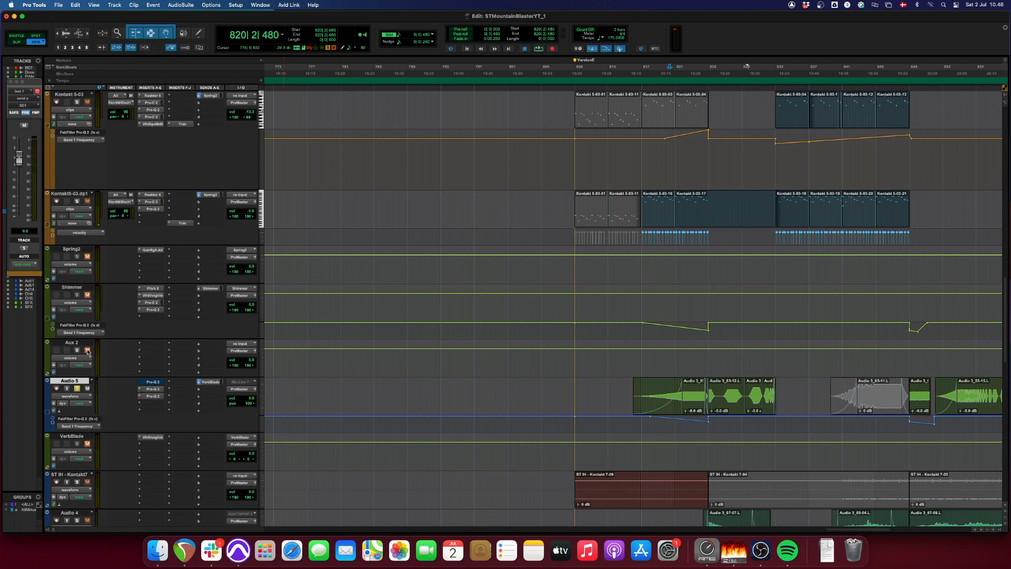
key(space)
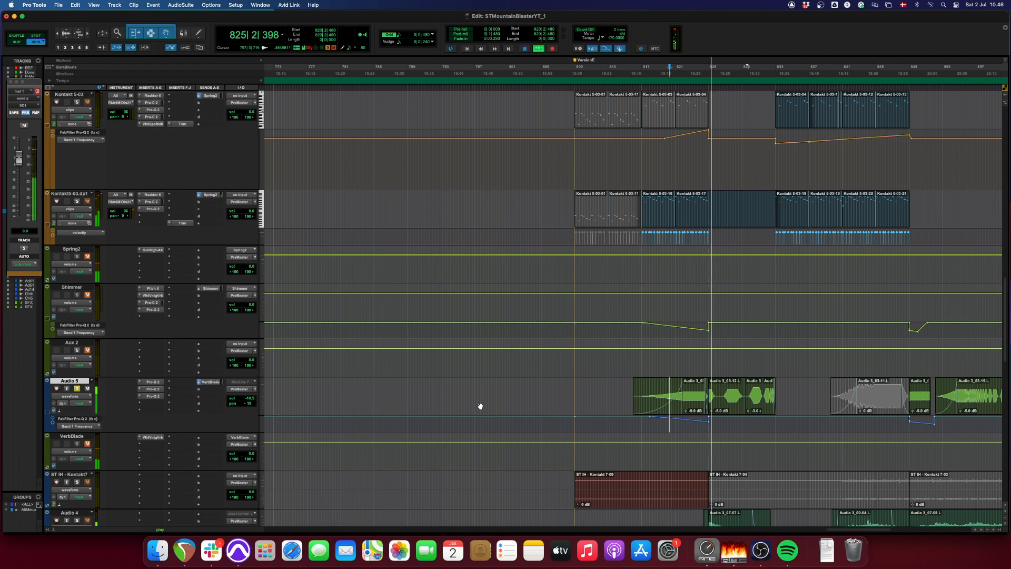
scroll(606, 442, up, 3)
key(r)
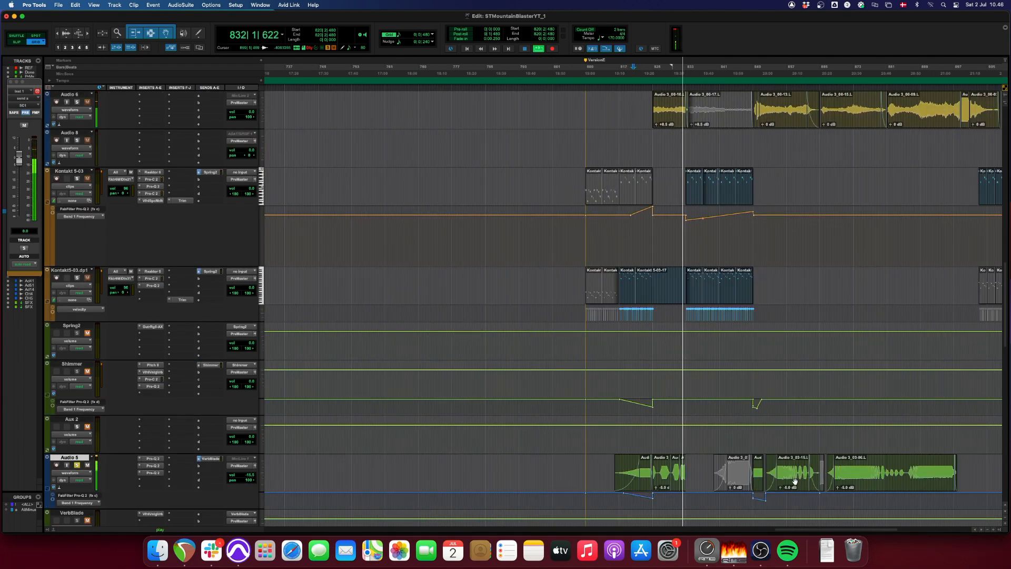
- Audition the Audio 5 clip starting at bar 852 in solo with its waveform enlarged
click(795, 482)
key(t)
key(t)
key(space)
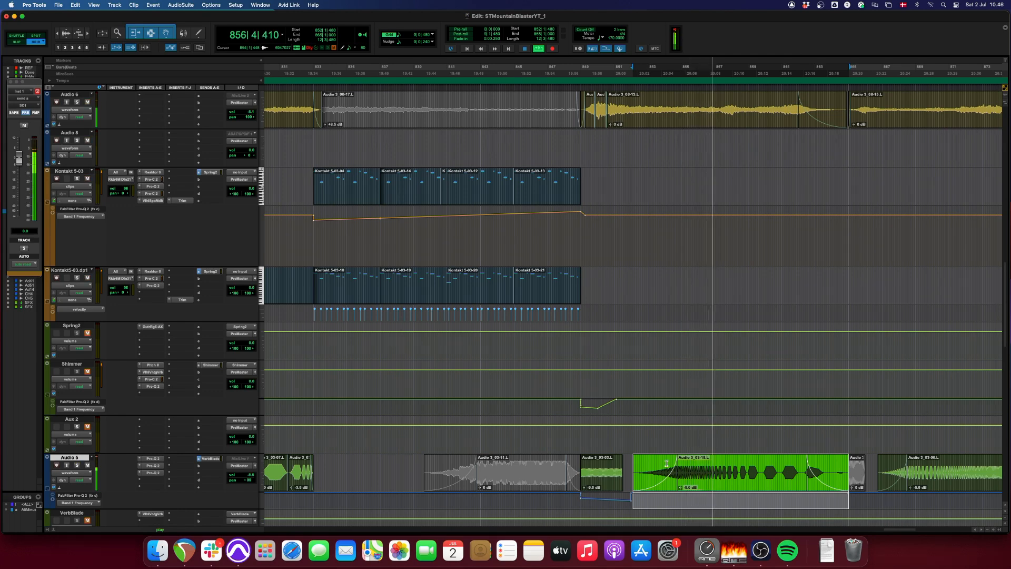
- Play the soloed Audio 5 track from bar 871 through its last clip
key(r)
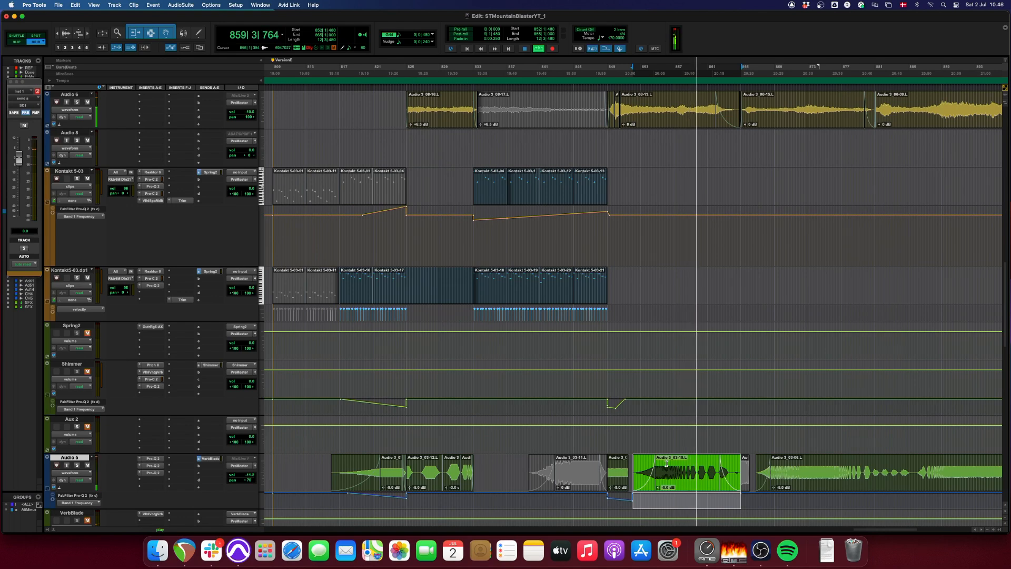
key(space)
click(788, 462)
key(space)
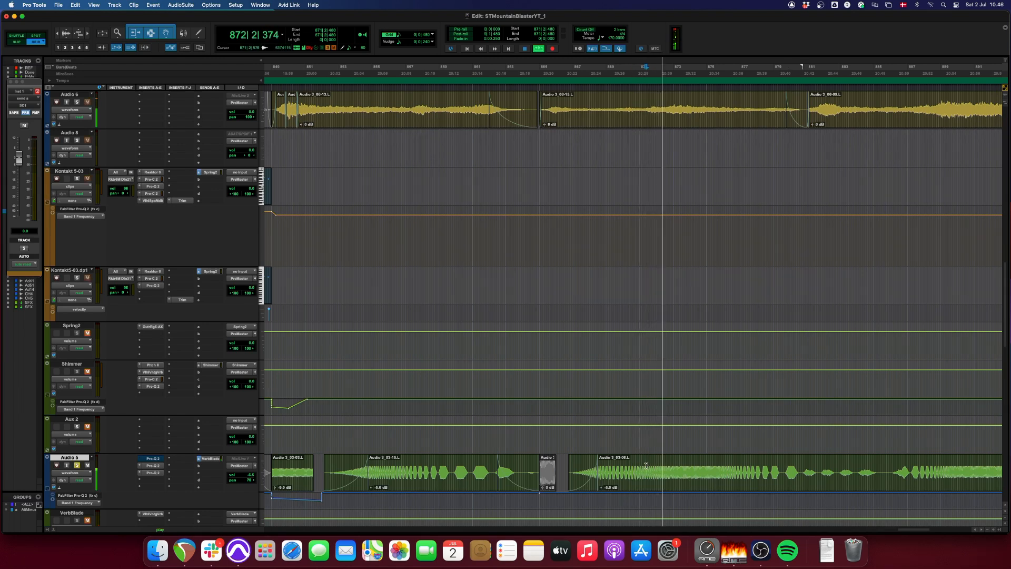
key(r)
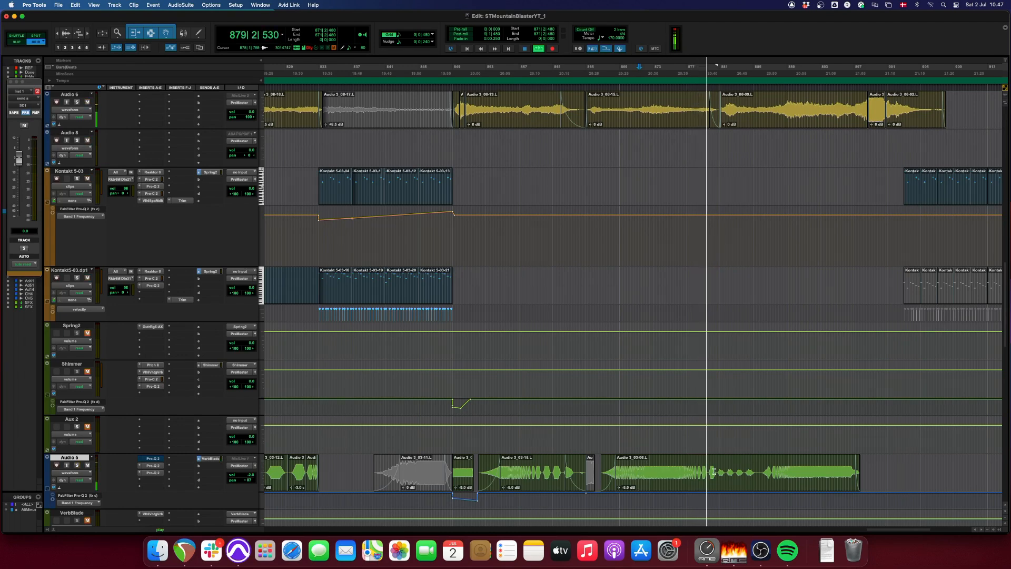
key(super+bracketleft)
- Stop playback and mute the first ST IH - Kontakt7 clip, at bar 809
key(super+bracketleft)
scroll(627, 451, down, 6)
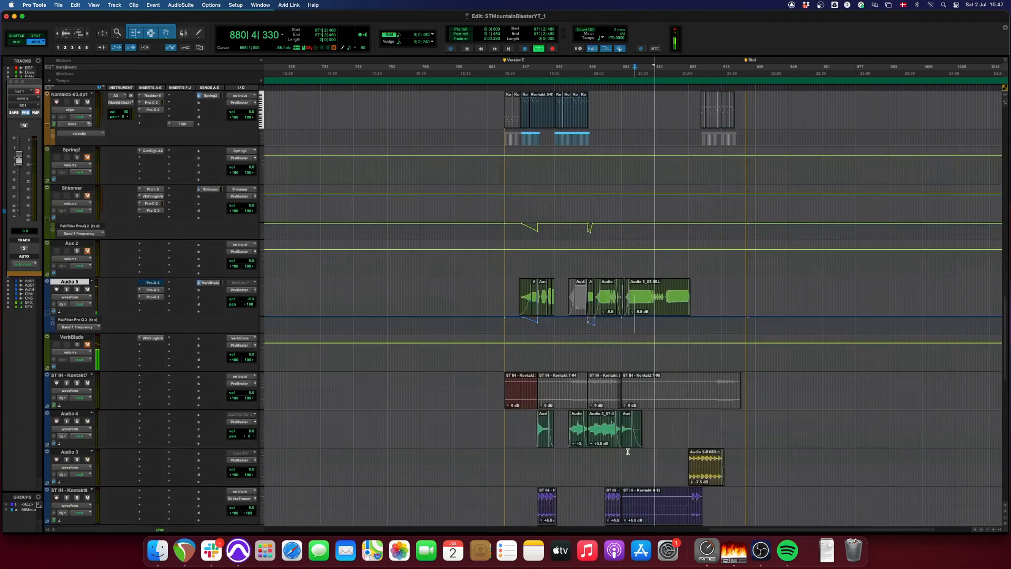
key(space)
click(523, 395)
key(super+m)
key(super+bracketleft)
key(super+bracketleft)
- Audition the first Audio 4 clip, starting at bar 825, in solo
click(641, 421)
key(super+bracketright)
key(super+bracketright)
key(super+bracketright)
key(super+bracketright)
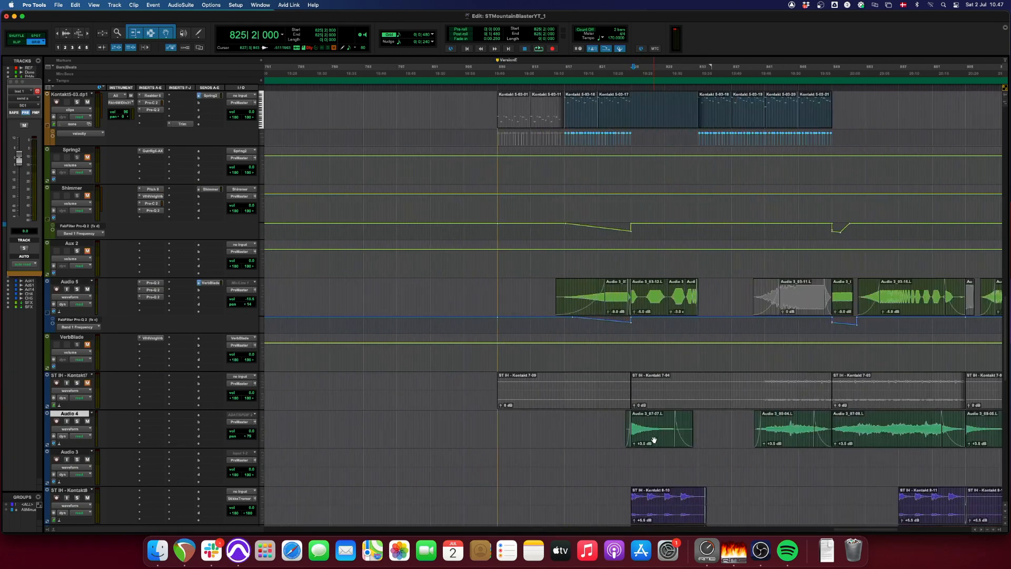
click(654, 439)
key(space)
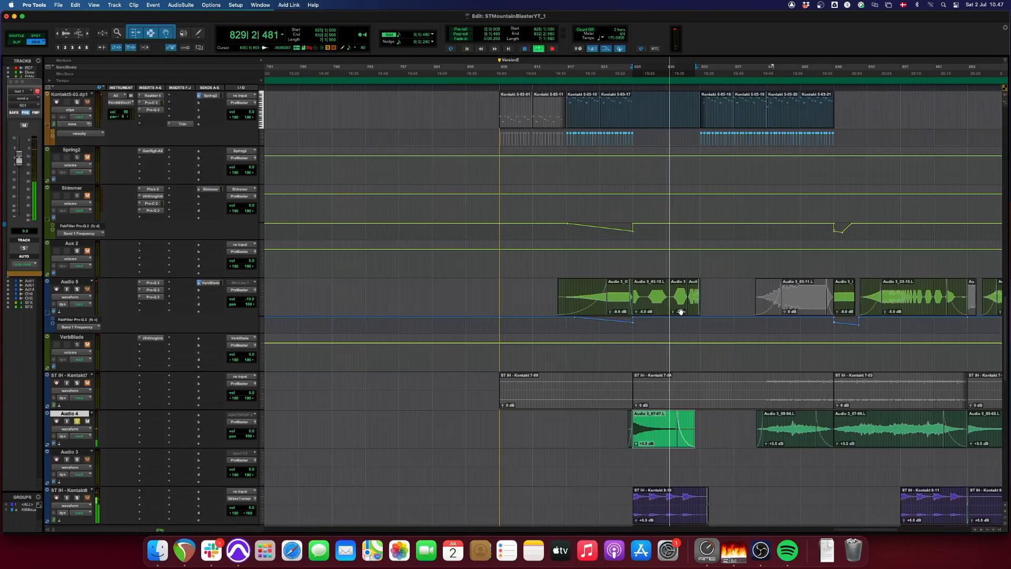
- Audition the second Audio 4 clip and the following one from bar 849 in solo
click(779, 437)
key(space)
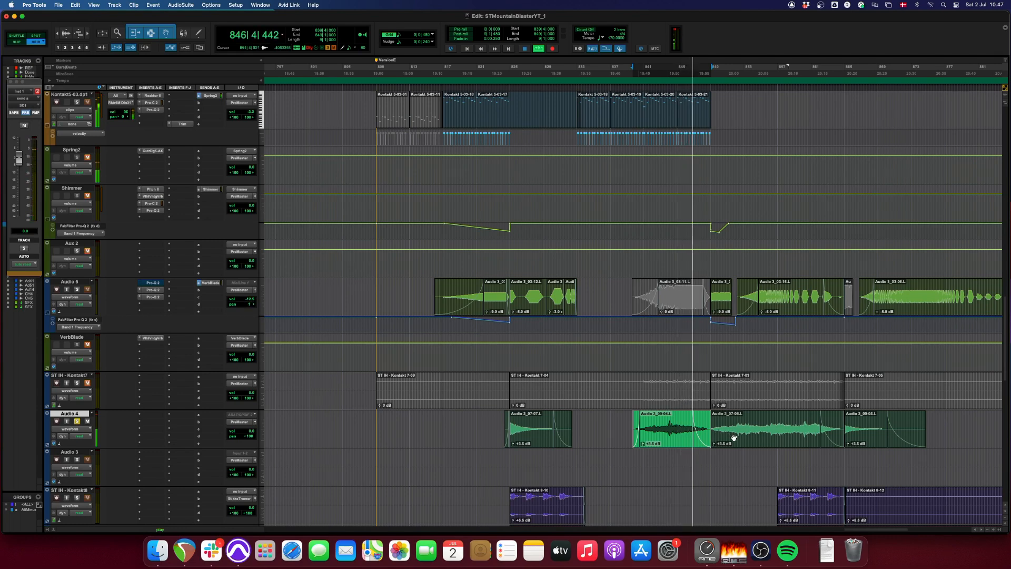
click(734, 438)
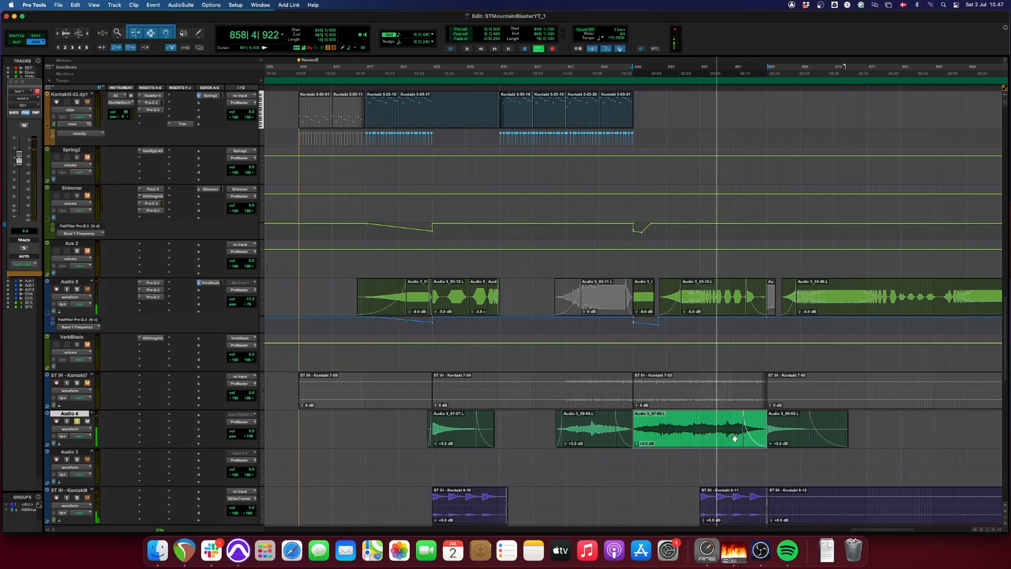
key(r)
scroll(734, 439, down, 3)
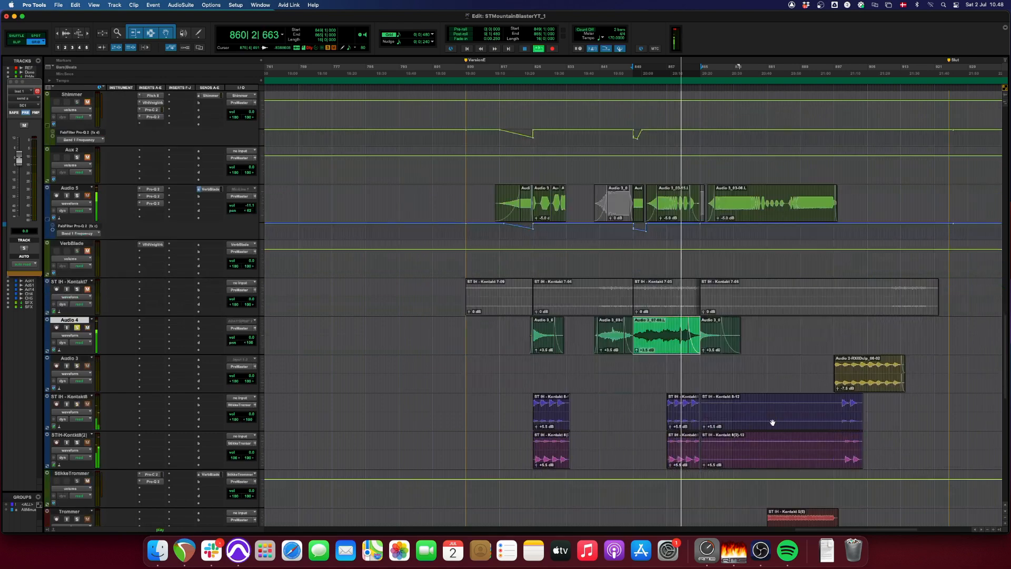
key(space)
- Audition the Audio 3 clip starting at bar 897 in solo
click(869, 387)
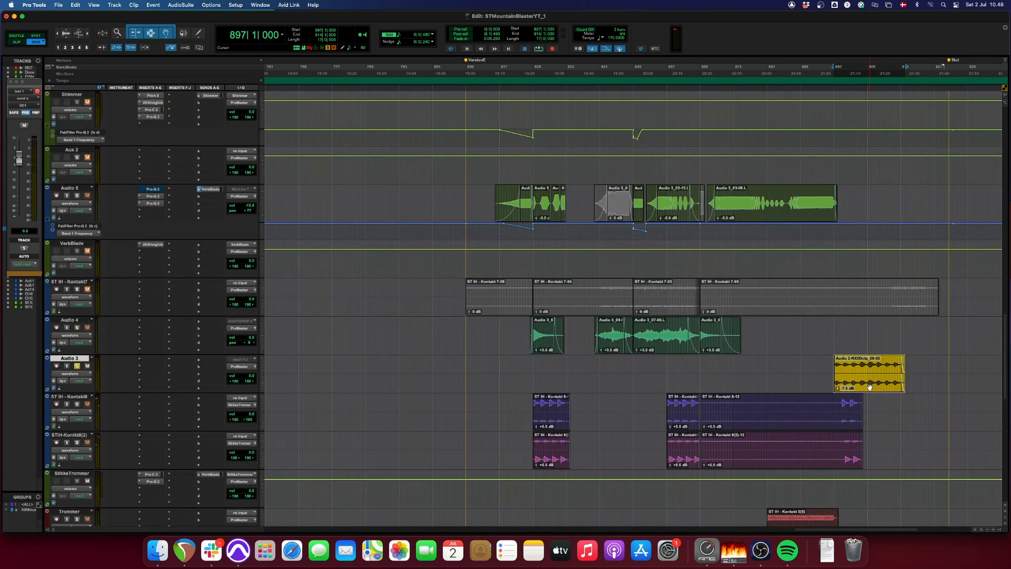
key(space)
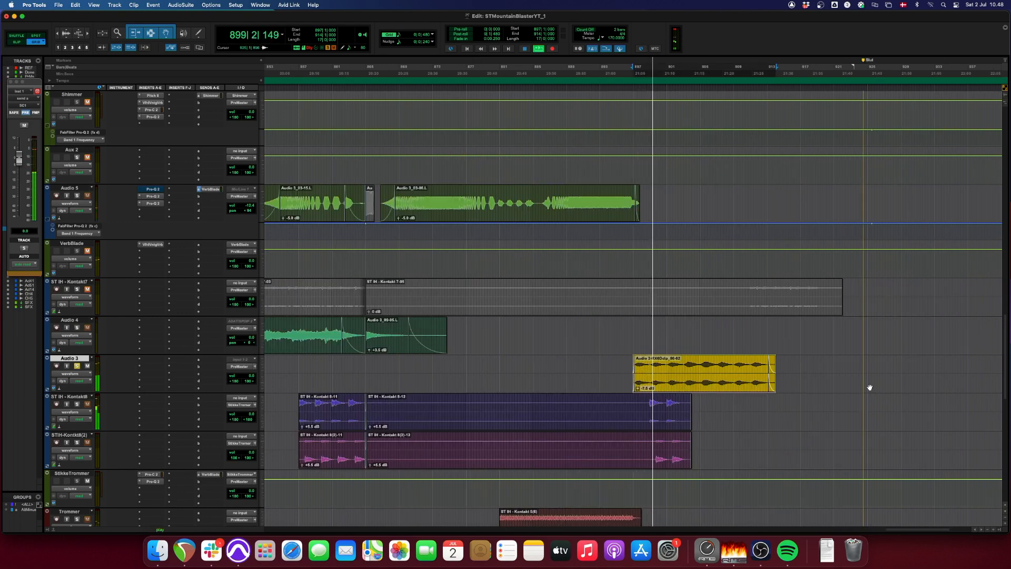
key(r)
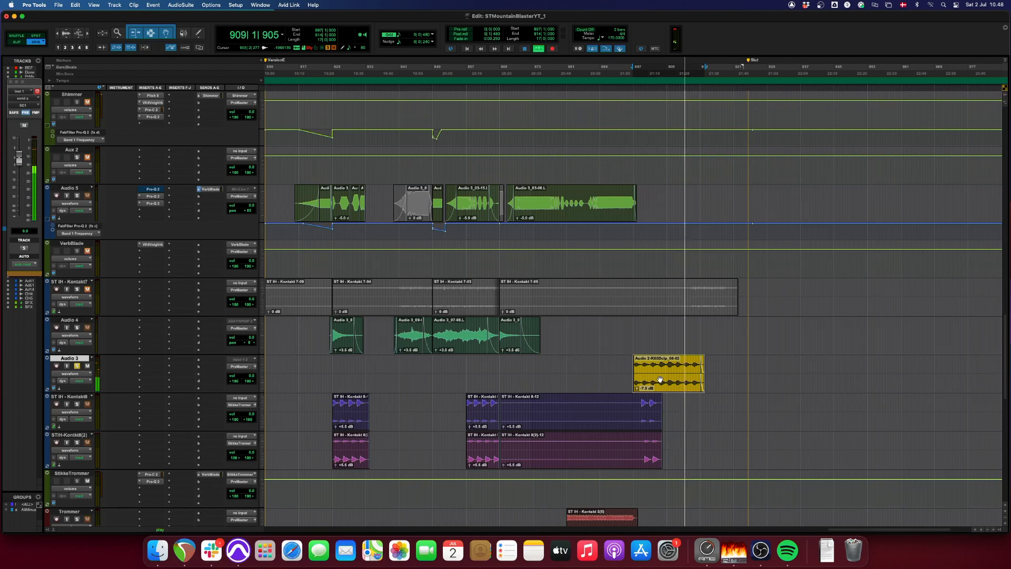
key(space)
- Audition the first ST IH - Kontakt8 clip, from bar 825, in solo and view its waveform up close
click(357, 421)
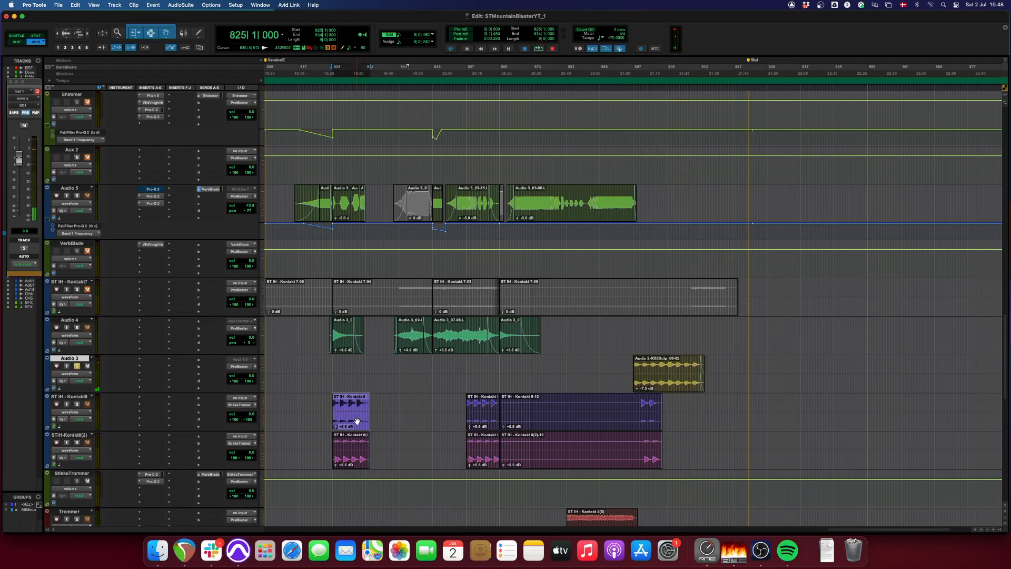
key(space)
key(r)
key(t)
key(t)
key(t)
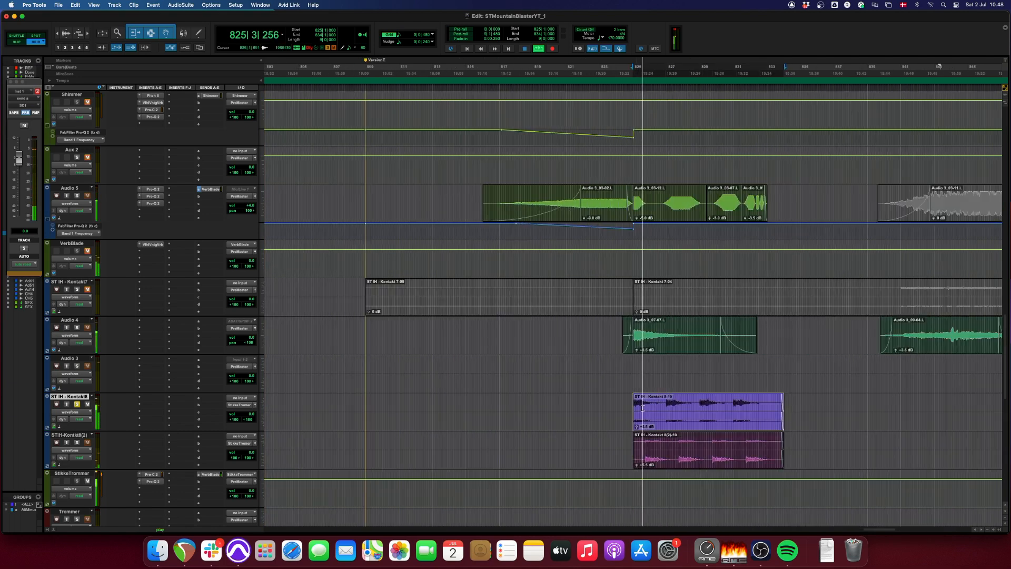
key(r)
key(r)
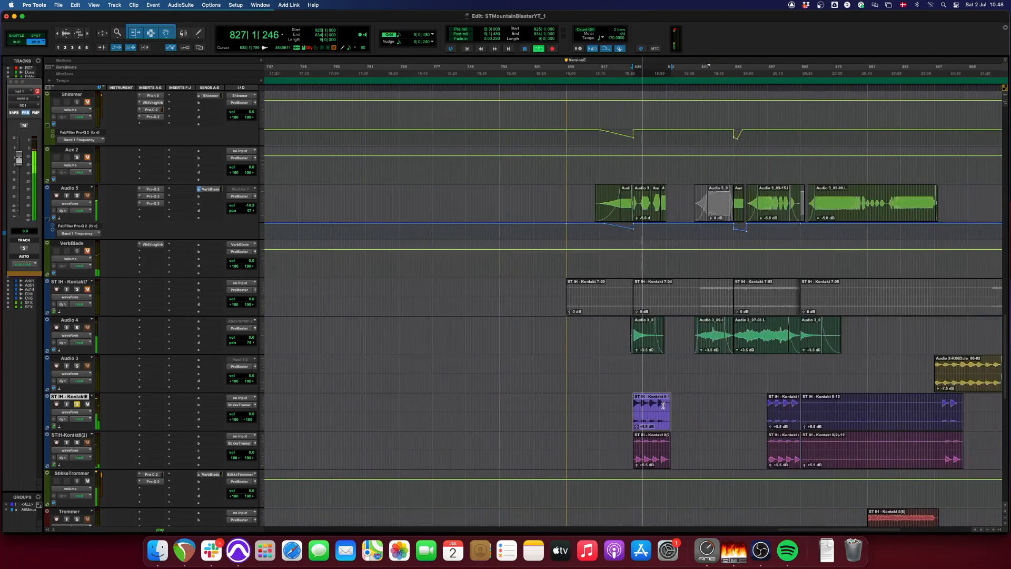
- Play the ST IH - Kontakt8 clip from bar 857 and compare StikkeTrommer's Pro-Q 2 EQ bypassed and active
click(772, 425)
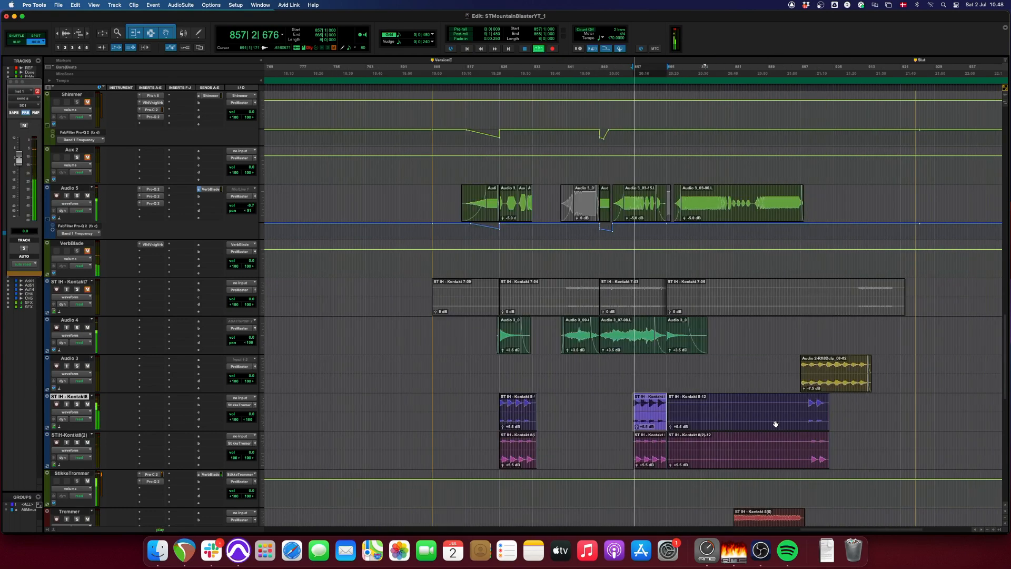
scroll(619, 437, down, 4)
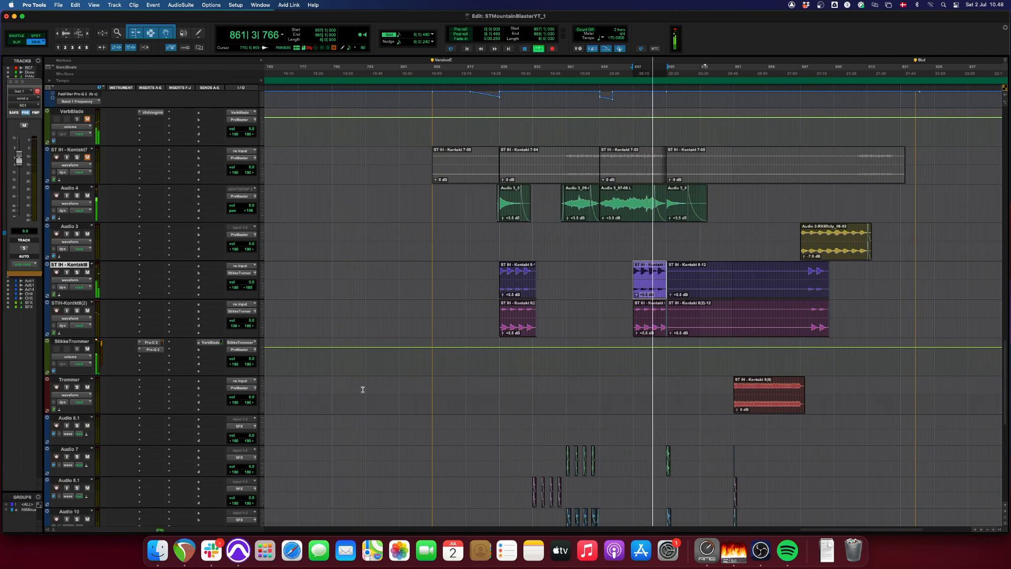
click(154, 350)
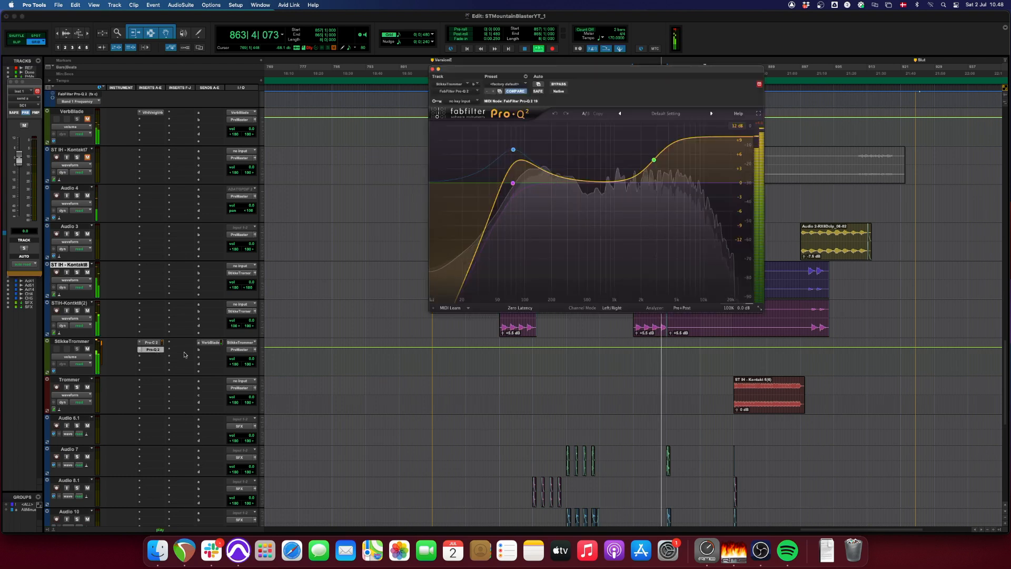
click(558, 85)
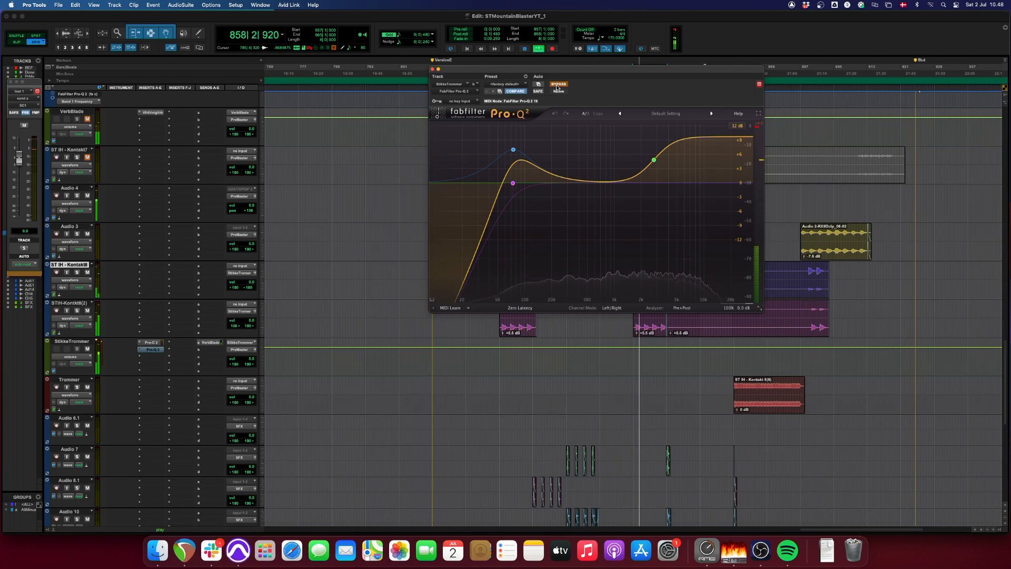
click(558, 85)
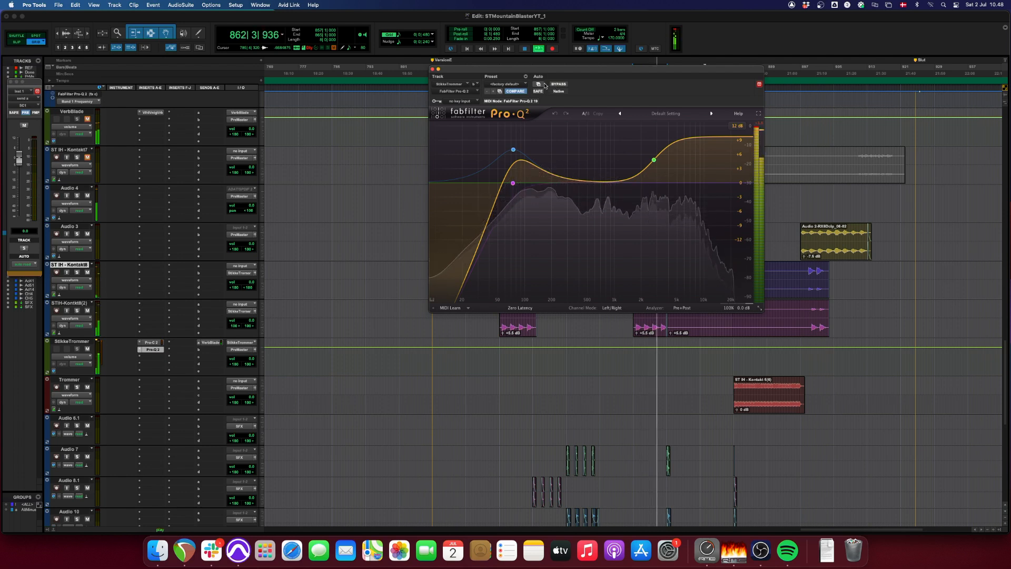
click(432, 71)
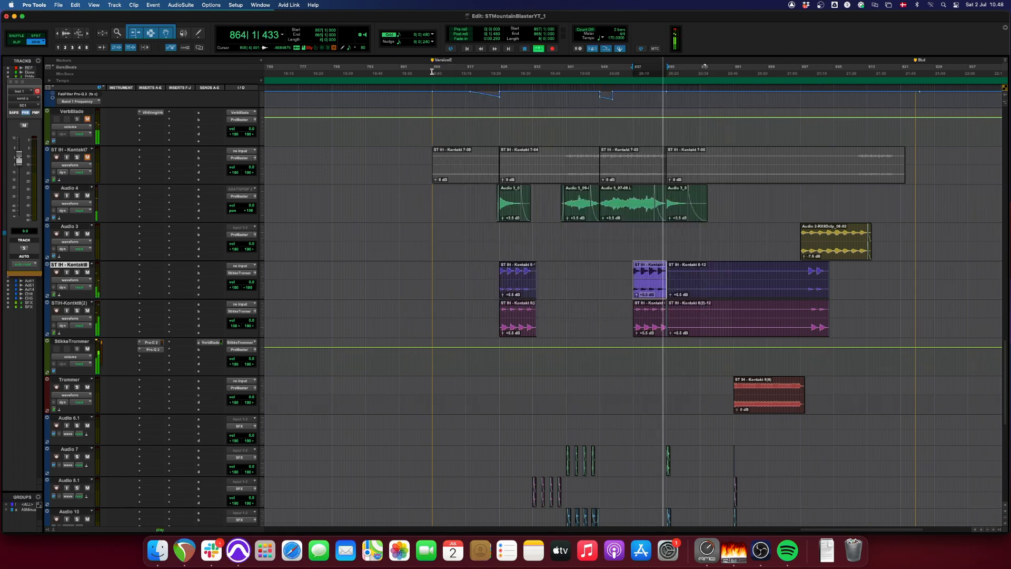
- Audition the Trommer clip starting at bar 881 in solo
click(767, 411)
key(t)
key(t)
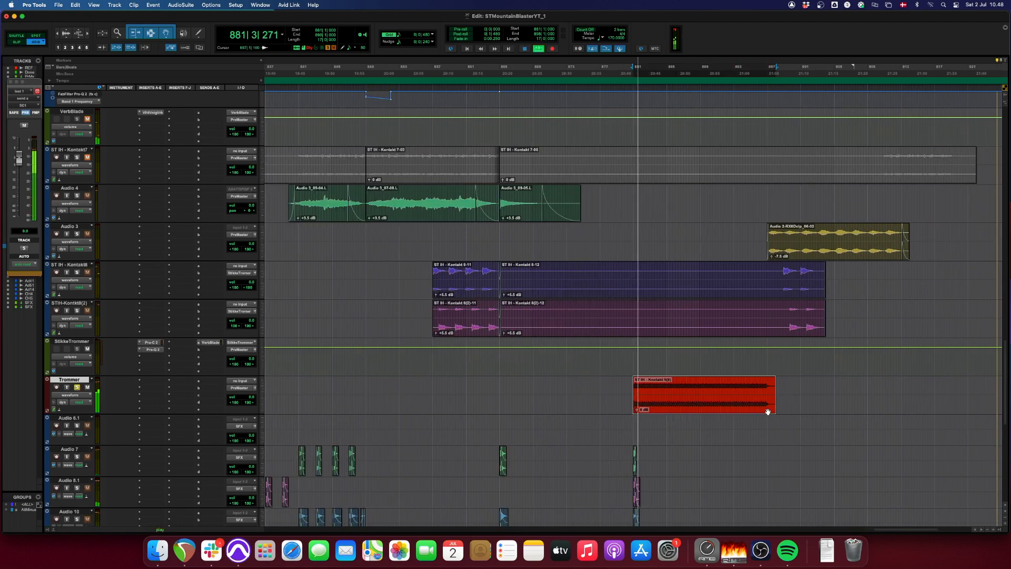
key(r)
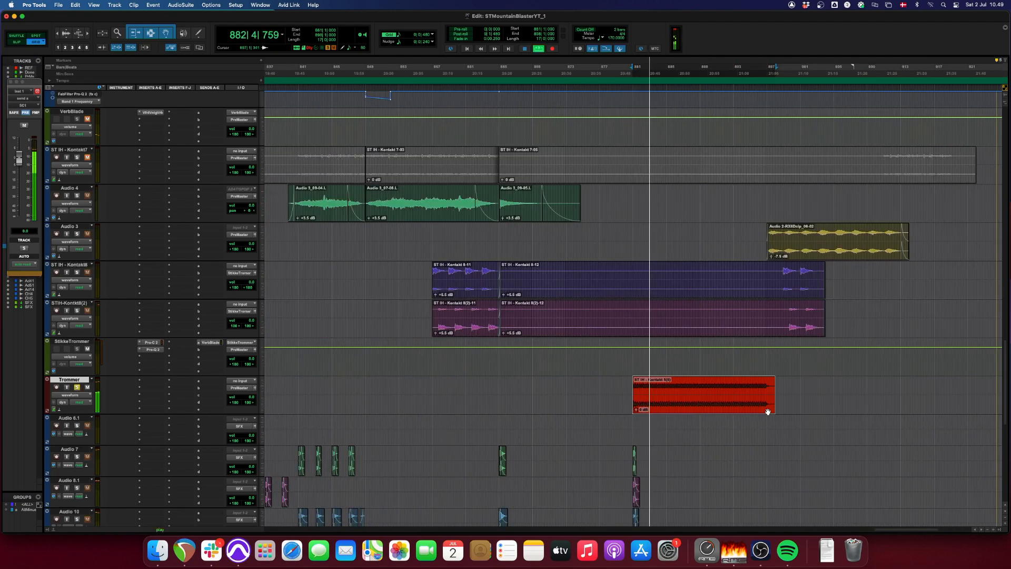
key(r)
key(r)
scroll(586, 395, down, 6)
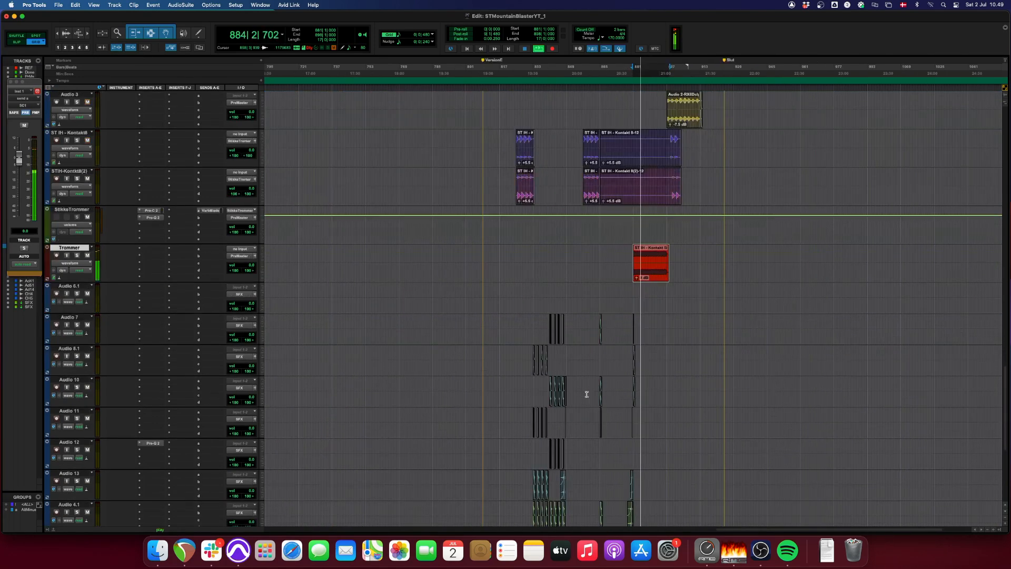
- Play the short effect clips on the SFX-routed audio tracks from bar 832
key(t)
key(t)
scroll(583, 389, down, 8)
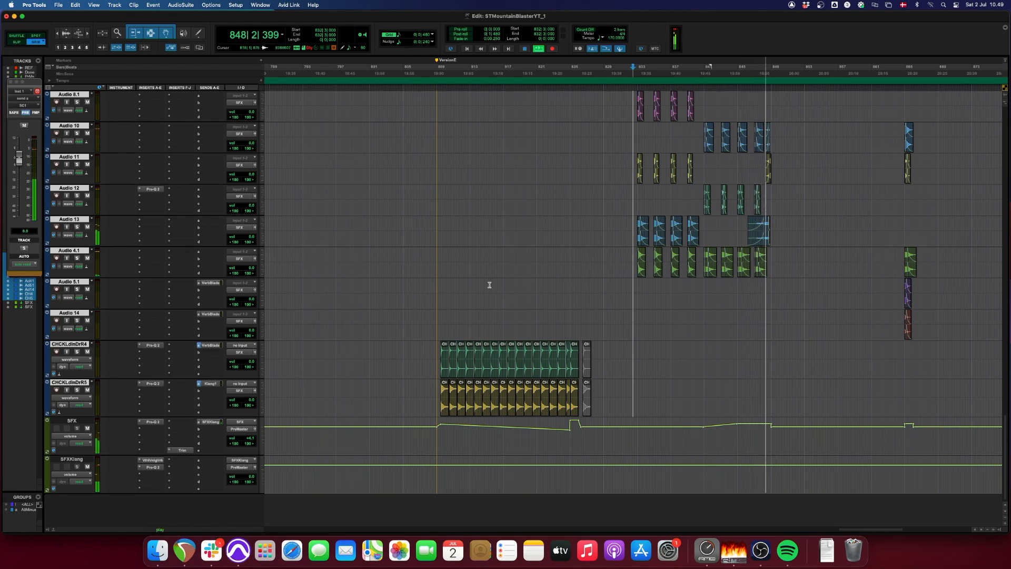
- Play the CHCKLdlnDrR4 and CHCKLdlnDrR5 clips from bar 809
click(439, 287)
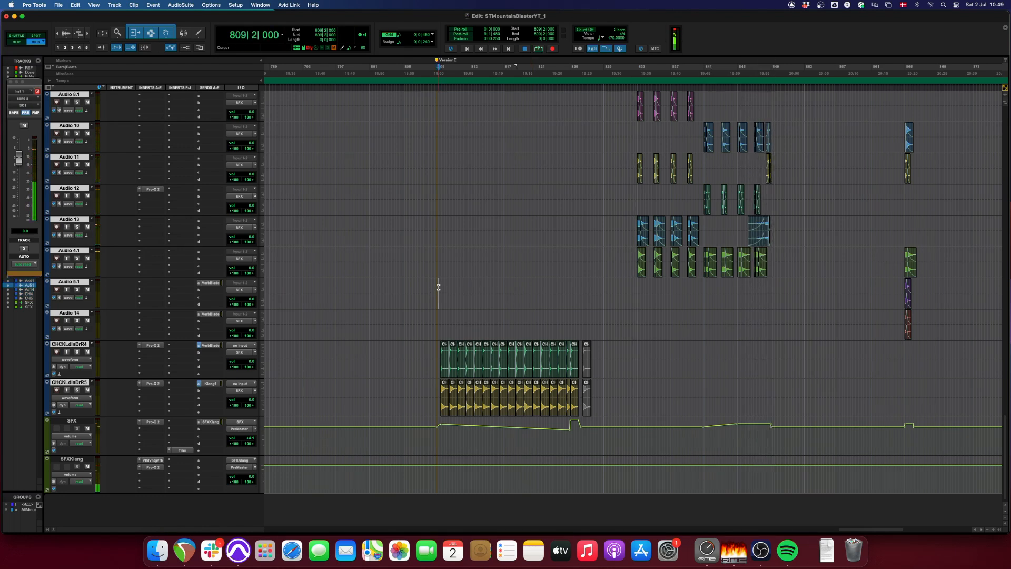
key(space)
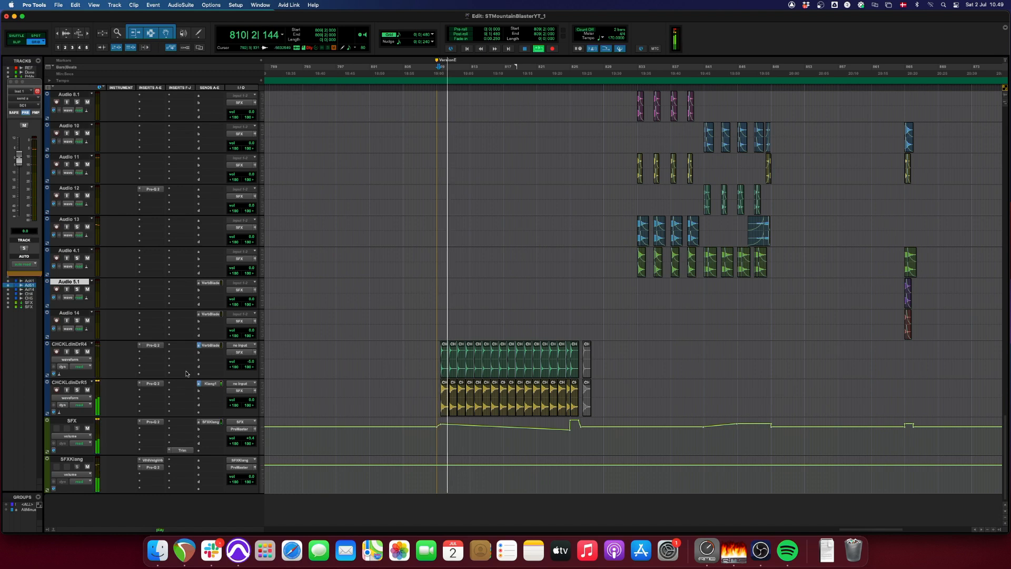
click(69, 383)
scroll(175, 324, up, 2)
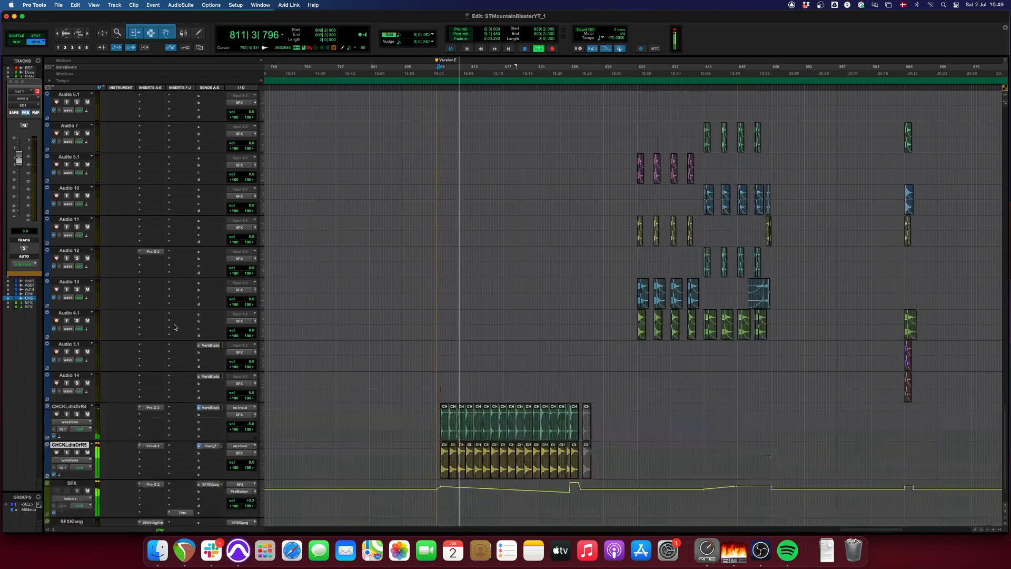
shift+click(69, 407)
key(shift+s)
scroll(140, 395, down, 2)
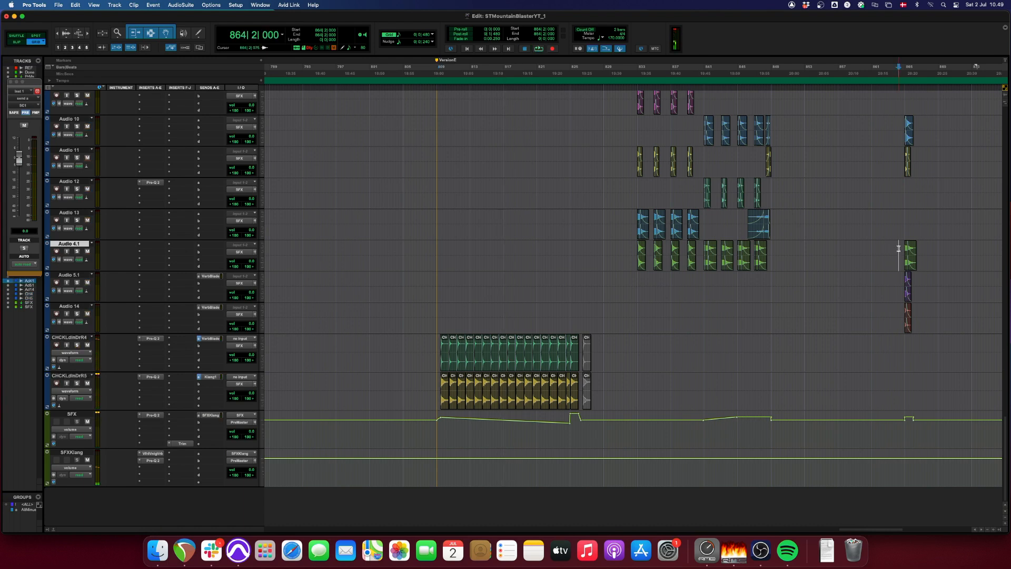
- Play the SFX track hits from bar 864 and the group starting around bar 877
click(896, 249)
key(space)
key(r)
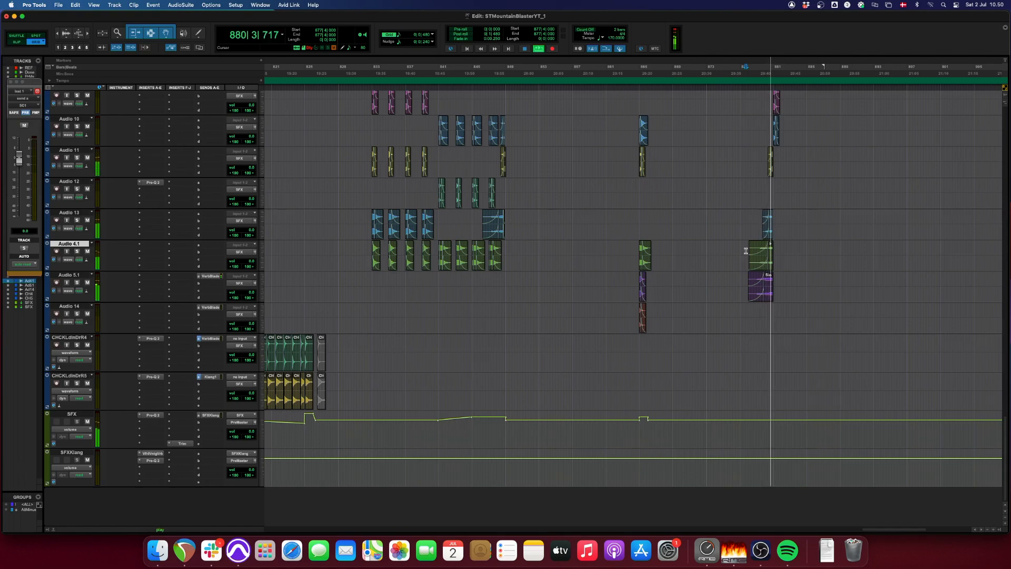
key(r)
key(r)
key(r)
scroll(693, 304, up, 5)
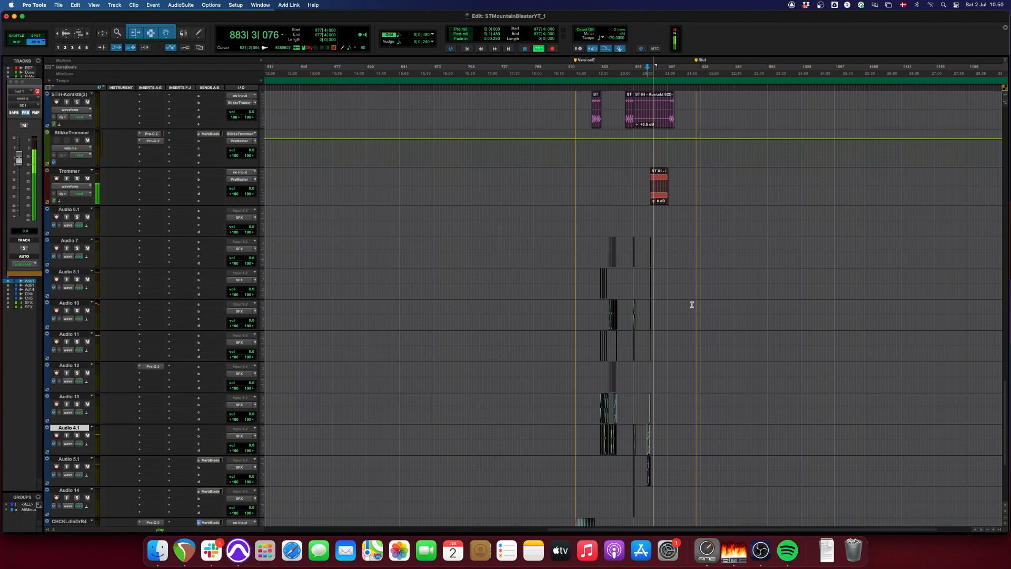
scroll(692, 305, up, 3)
- Play the arrangement from bar 897 and look over the tracks from the SFX group up to PreMaster
click(794, 277)
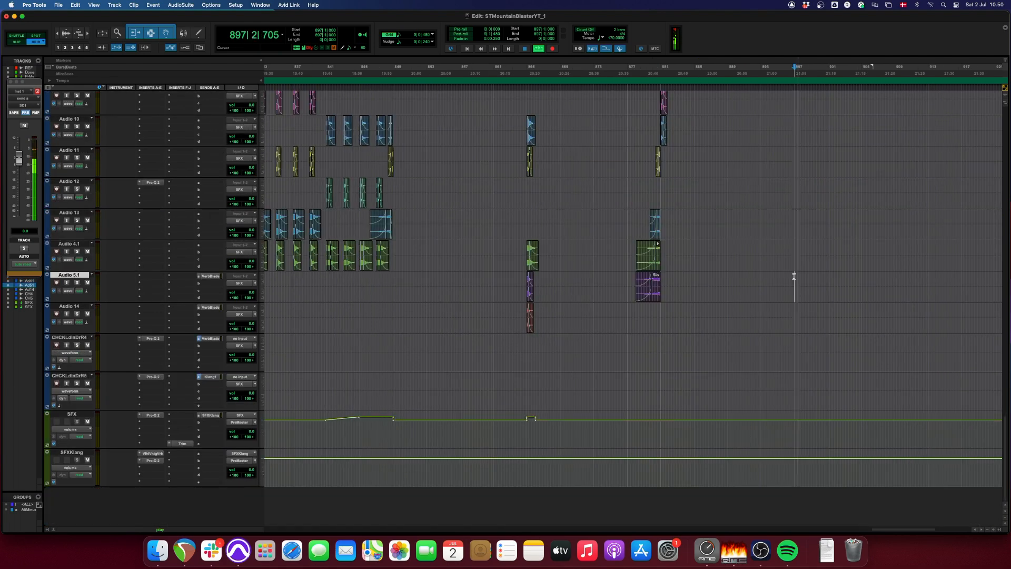
key(r)
key(r)
scroll(794, 276, up, 6)
key(t)
scroll(795, 276, up, 5)
key(t)
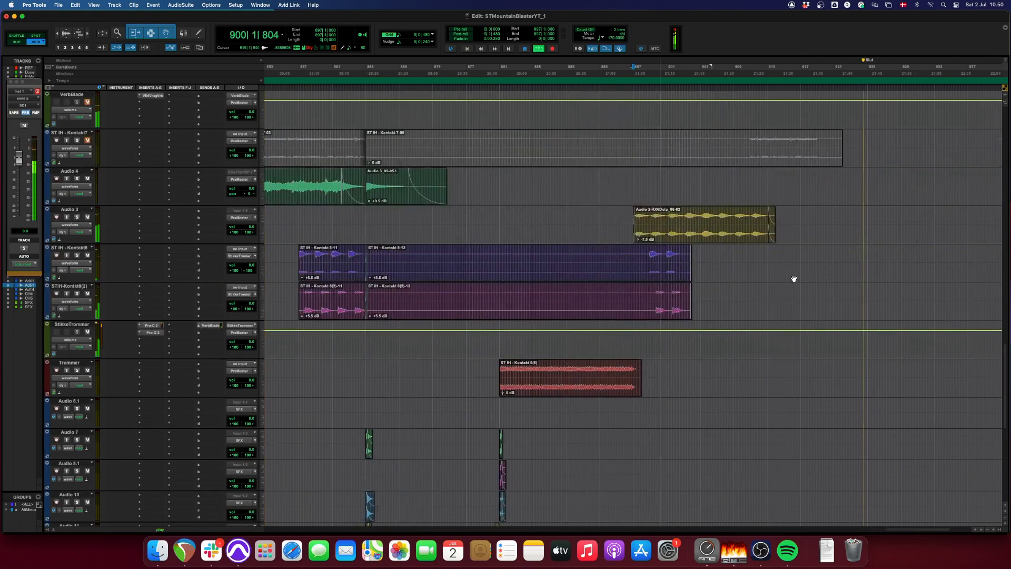
scroll(794, 278, up, 8)
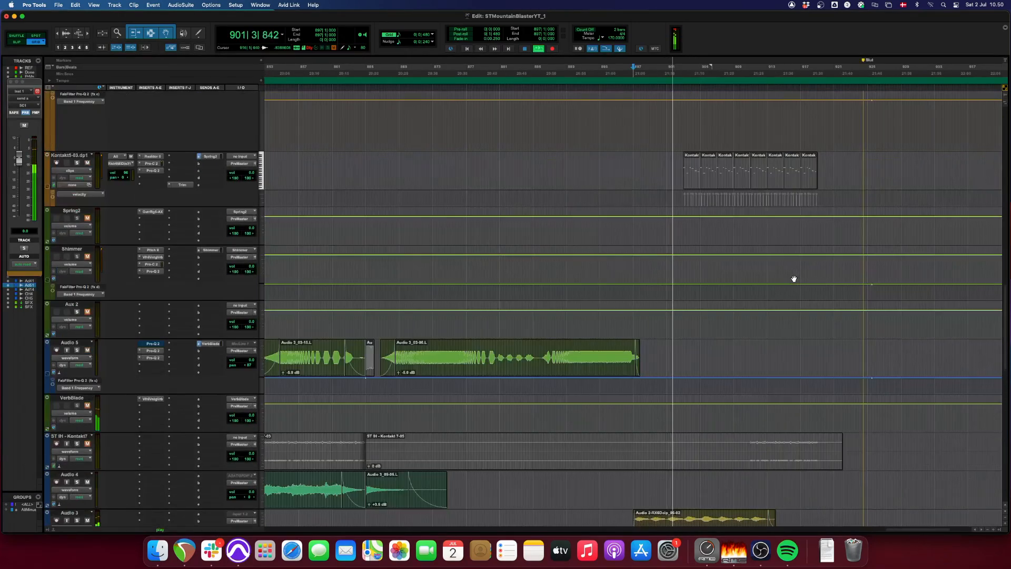
scroll(794, 279, up, 8)
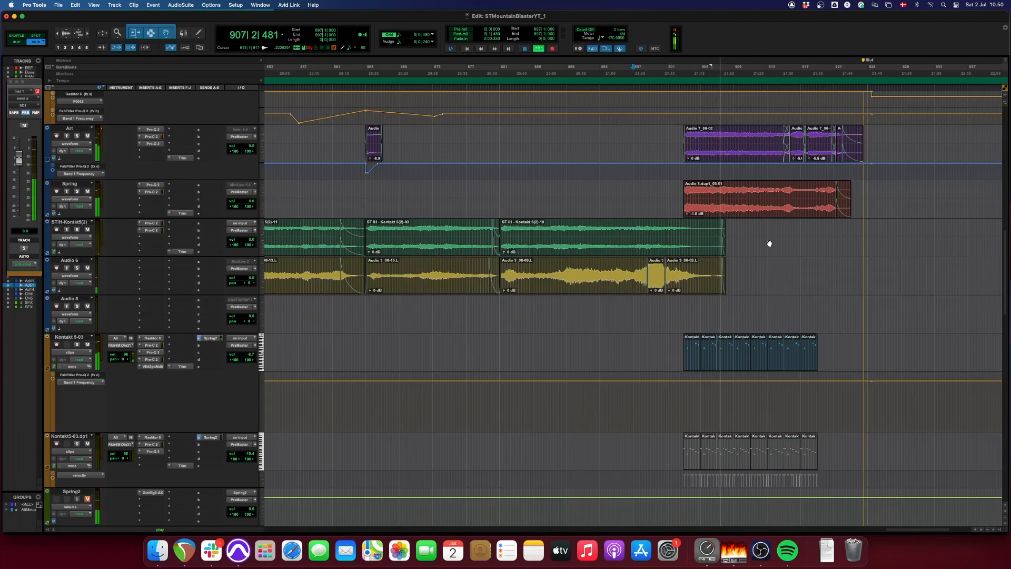
scroll(769, 243, up, 8)
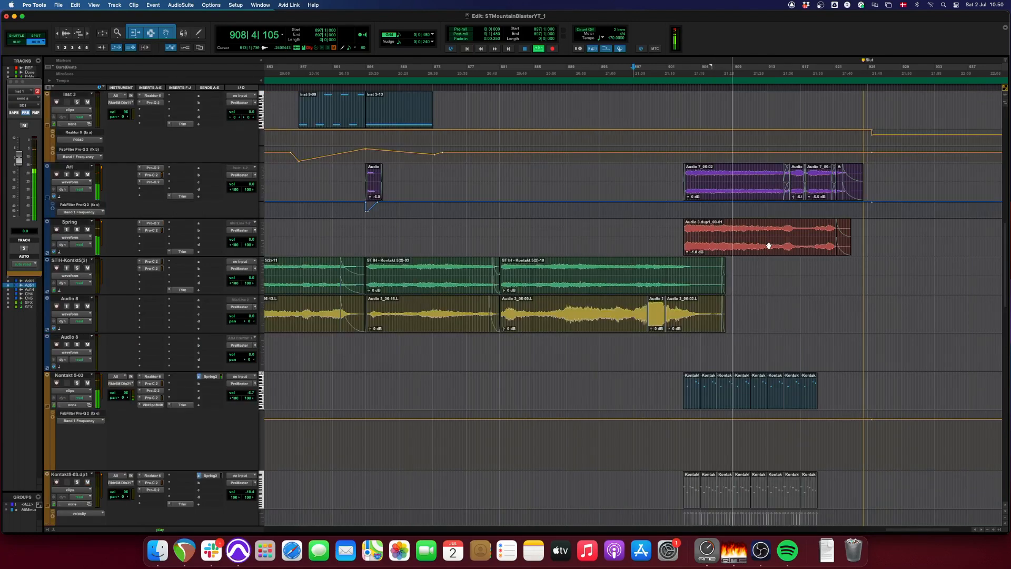
scroll(768, 287, up, 12)
scroll(768, 287, up, 6)
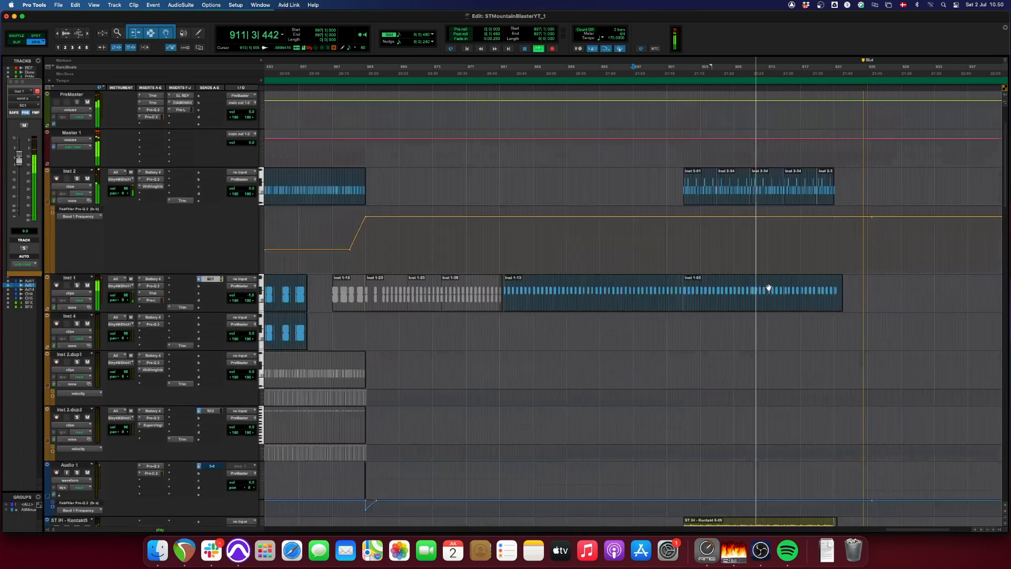